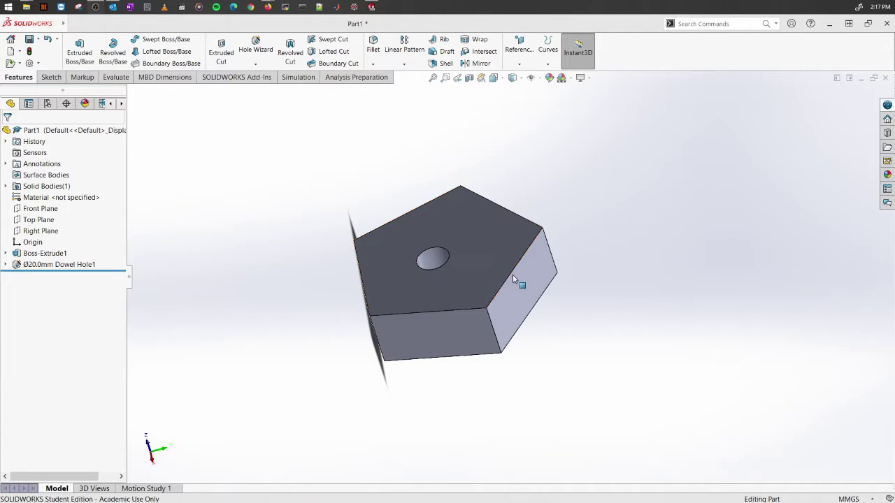
# Step: Start a fillet, preview the Variable, Face and Full Round types, then settle on Constant Size
pyautogui.moveTo(515, 279); pyautogui.dragTo(551, 296, button='middle')
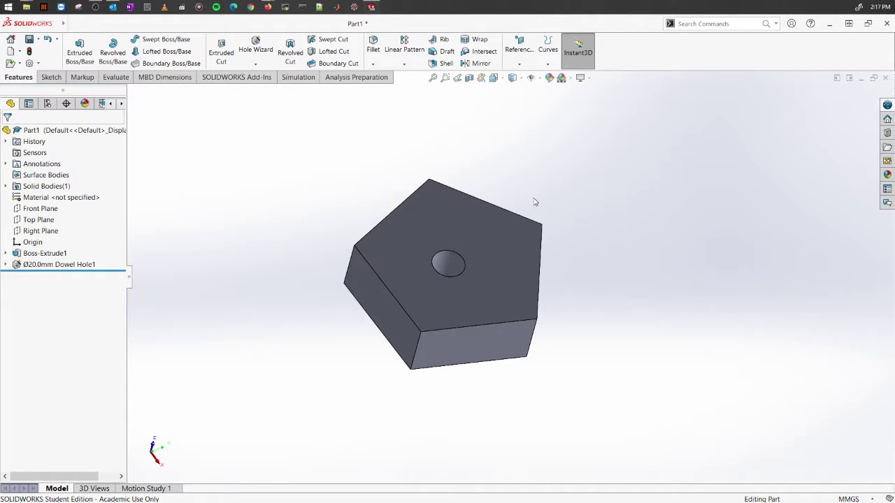
pyautogui.moveTo(533, 202); pyautogui.dragTo(537, 232, button='middle')
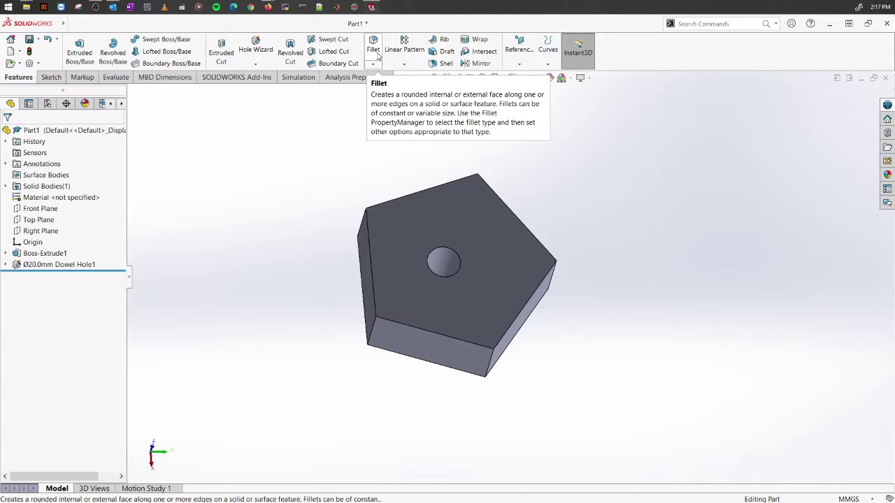
pyautogui.click(376, 54)
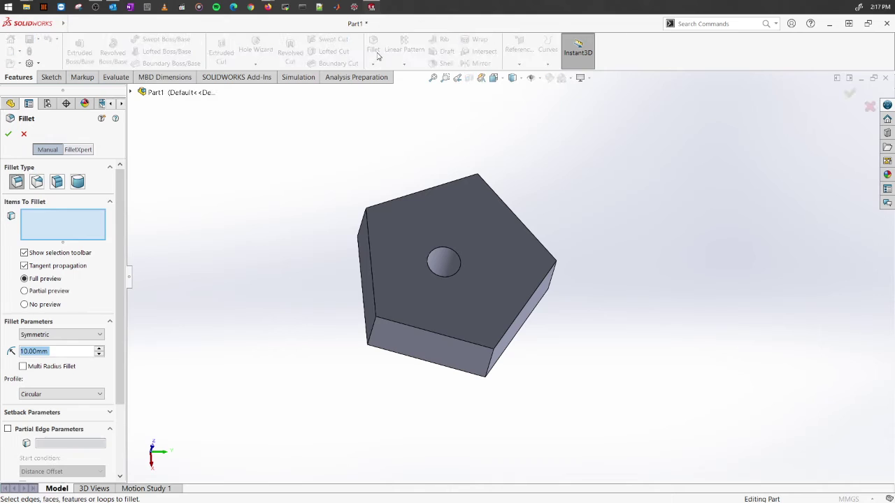
pyautogui.moveTo(552, 223); pyautogui.dragTo(589, 142, button='middle')
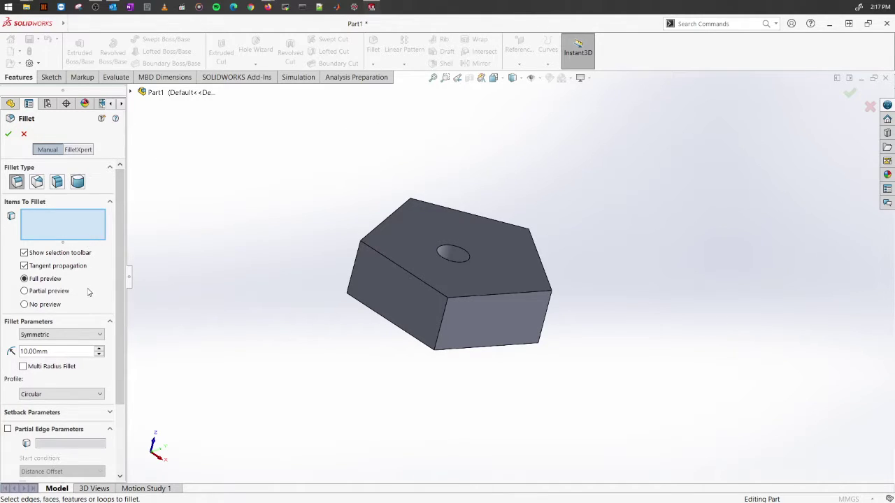
pyautogui.scroll(-3, 91, 290)
pyautogui.scroll(3, 83, 266)
pyautogui.click(37, 183)
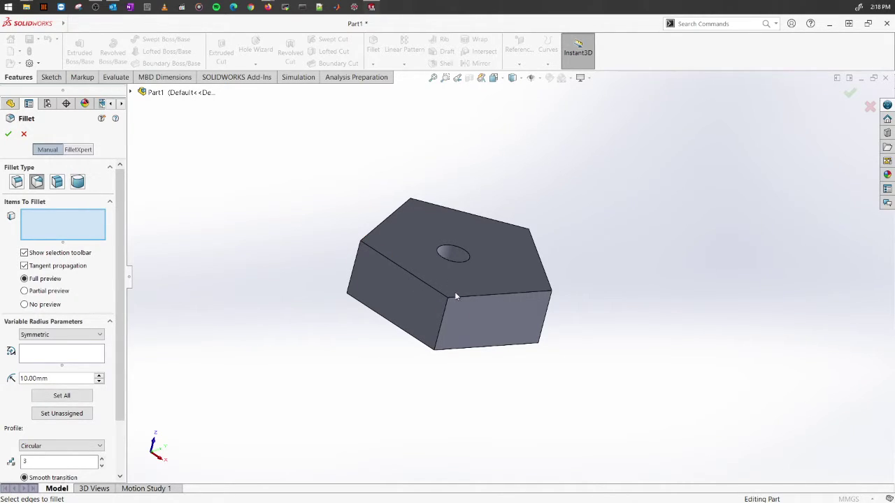
pyautogui.click(58, 182)
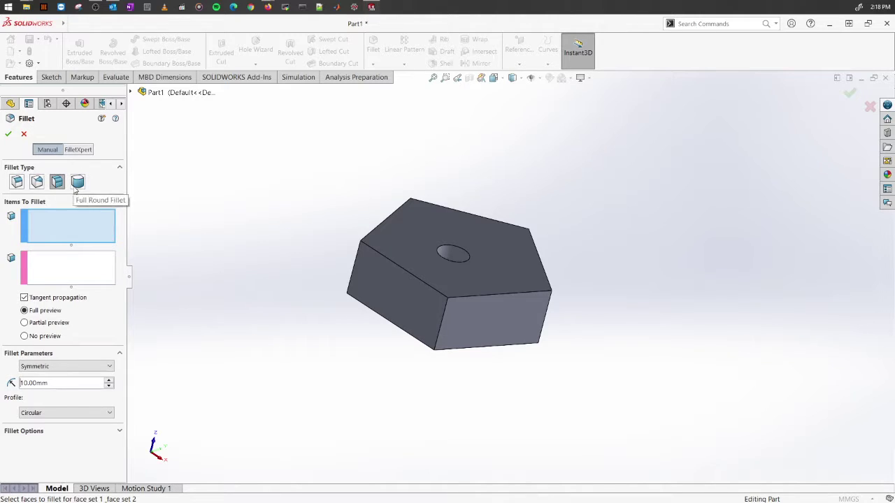
pyautogui.click(75, 186)
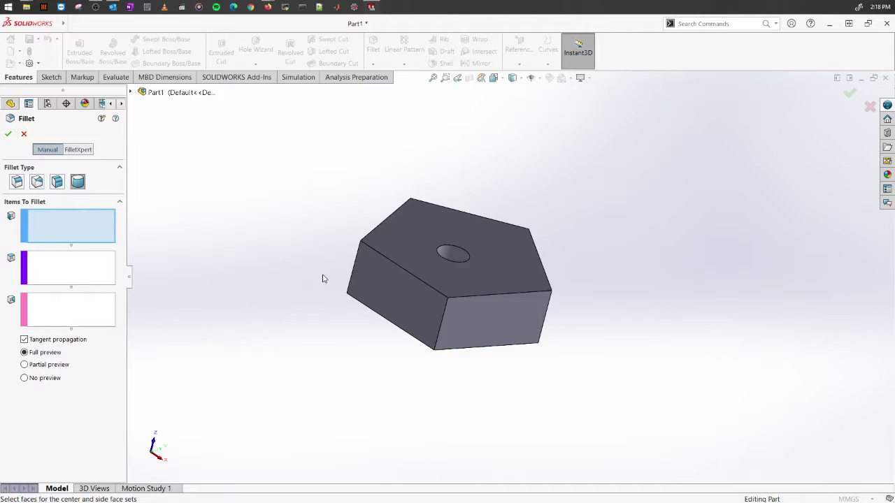
pyautogui.click(17, 181)
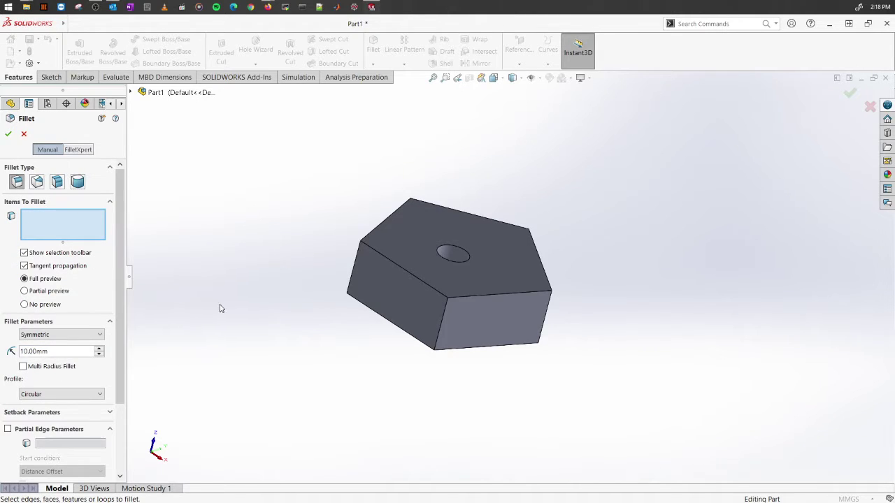
pyautogui.click(407, 266)
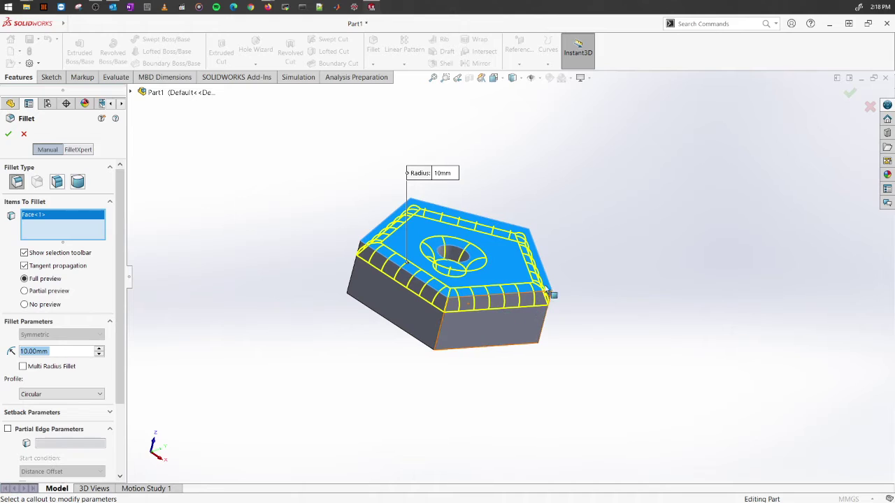
pyautogui.moveTo(550, 293); pyautogui.dragTo(496, 351, button='middle')
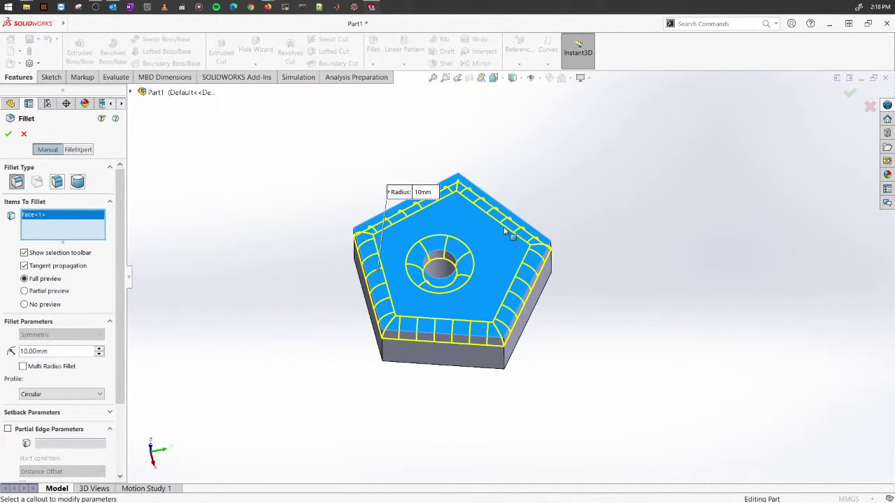
pyautogui.moveTo(396, 292); pyautogui.dragTo(422, 269, button='middle')
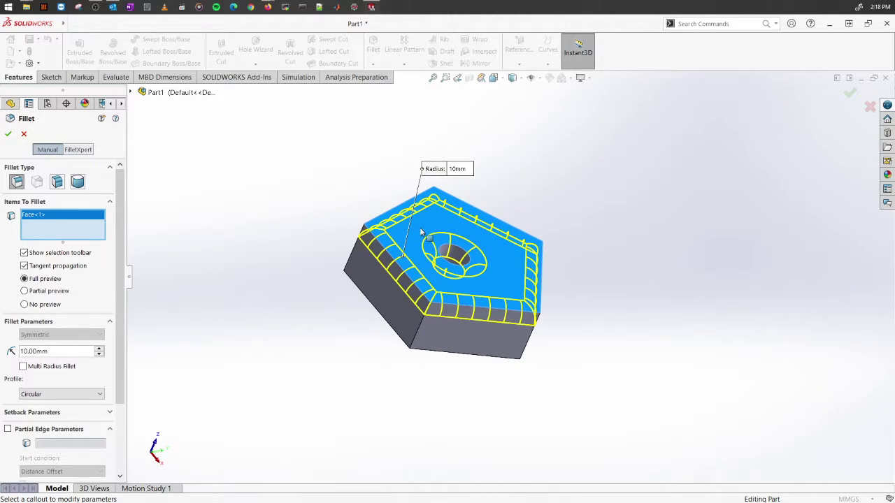
pyautogui.click(422, 269)
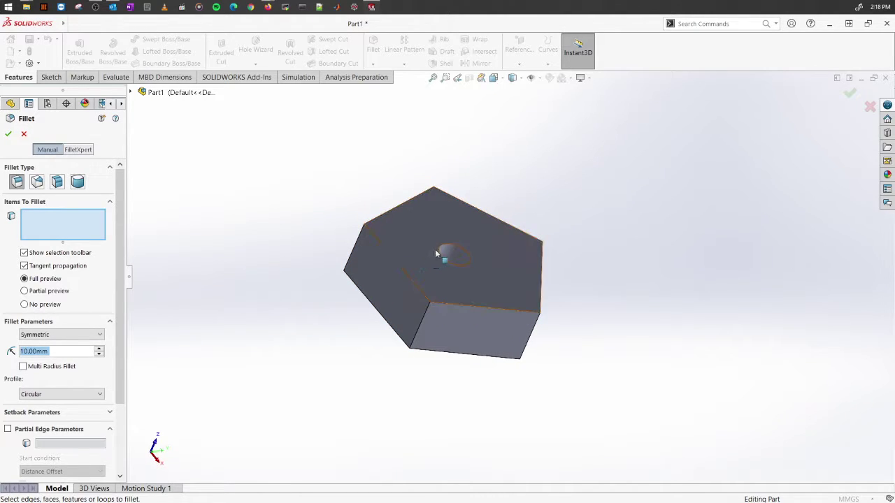
# Step: Select two adjacent top edges as Edge<1> and Edge<2> and inspect the 10 mm fillet preview
pyautogui.click(410, 280)
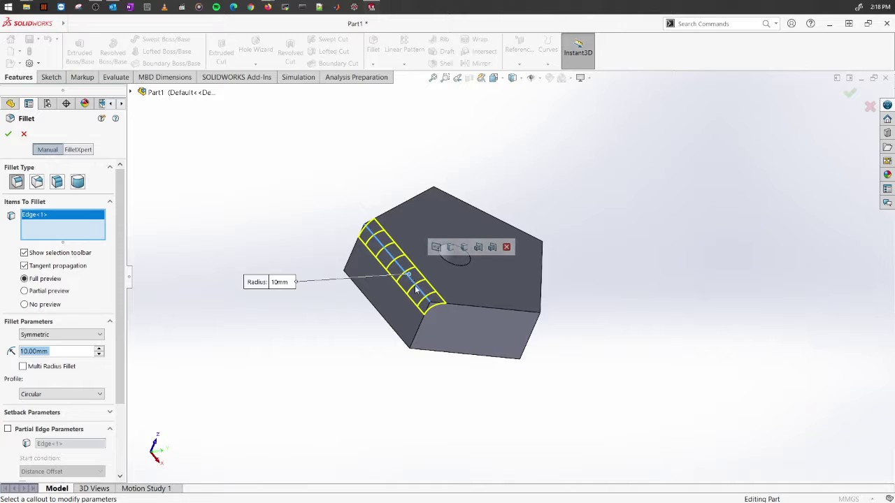
pyautogui.click(461, 307)
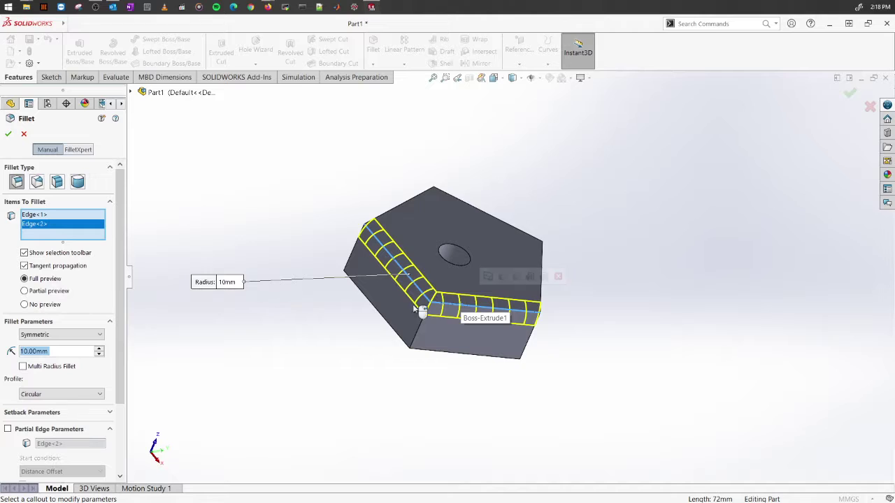
pyautogui.click(90, 339)
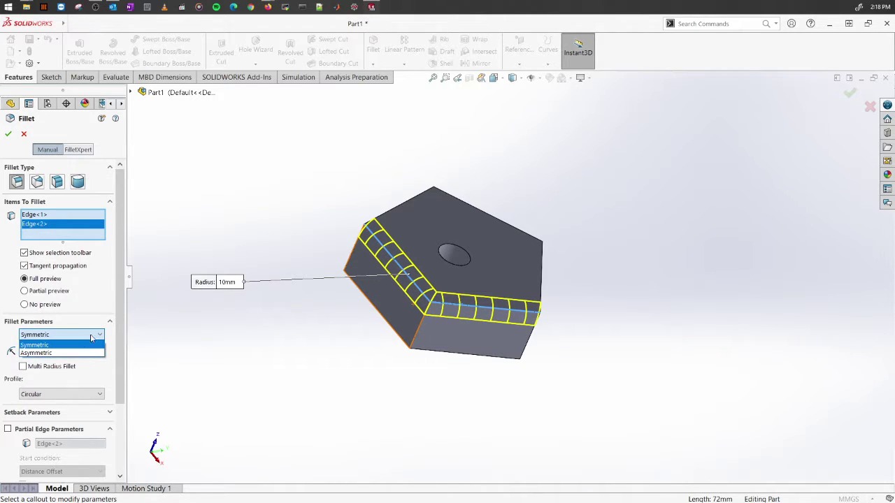
pyautogui.click(338, 343)
pyautogui.moveTo(448, 341); pyautogui.dragTo(402, 267, button='middle')
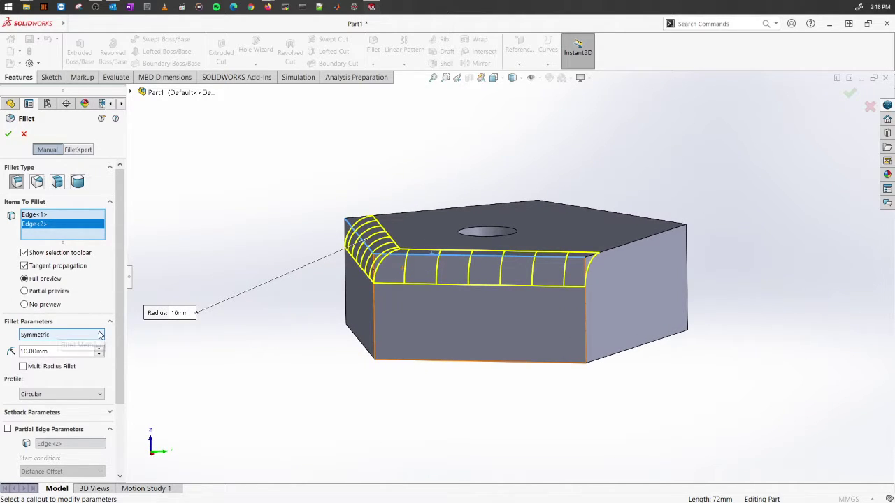
pyautogui.moveTo(312, 291); pyautogui.dragTo(301, 268, button='middle')
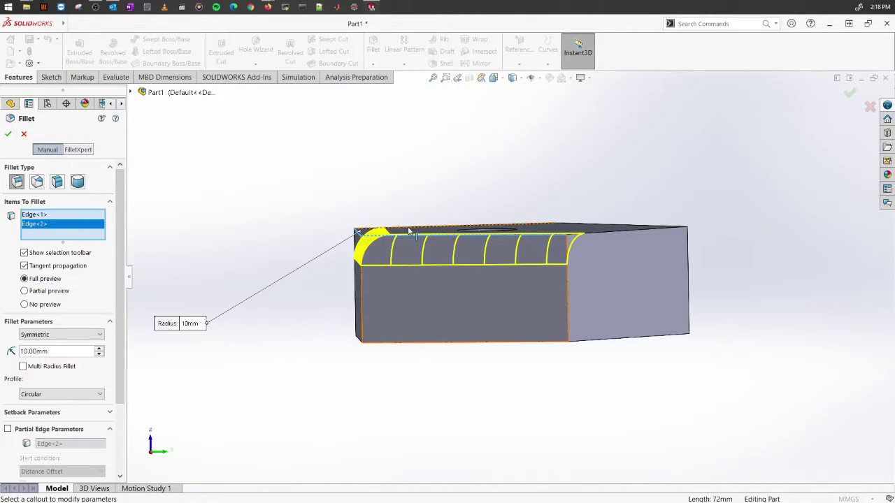
# Step: Make the fillet asymmetric with Radius 1 at 5 mm and Radius 2 at 10 mm, and apply it
pyautogui.click(73, 335)
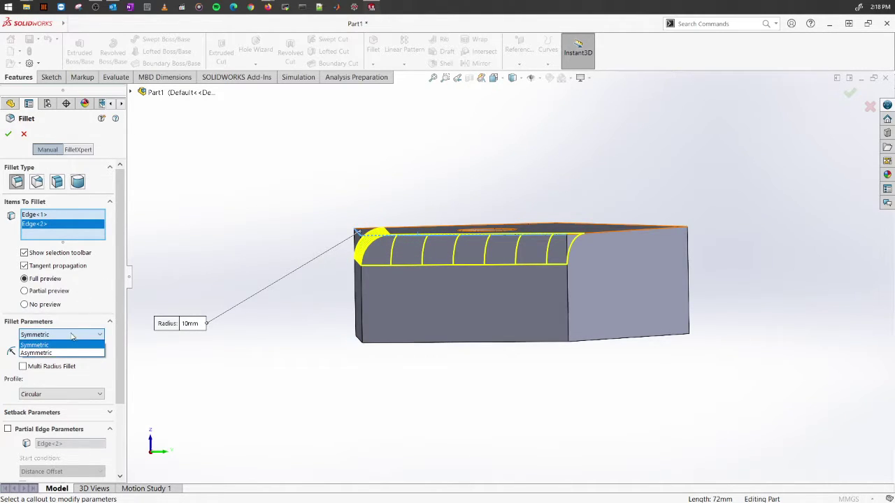
pyautogui.click(46, 353)
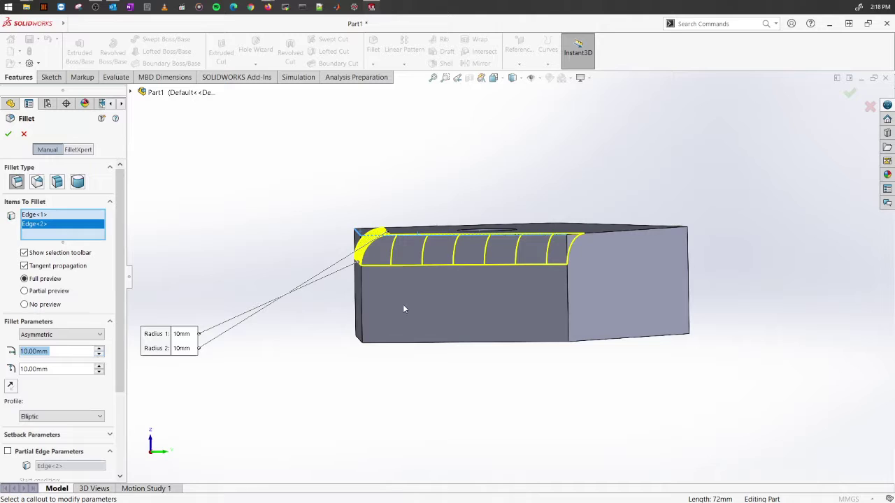
pyautogui.moveTo(165, 337); pyautogui.dragTo(227, 174)
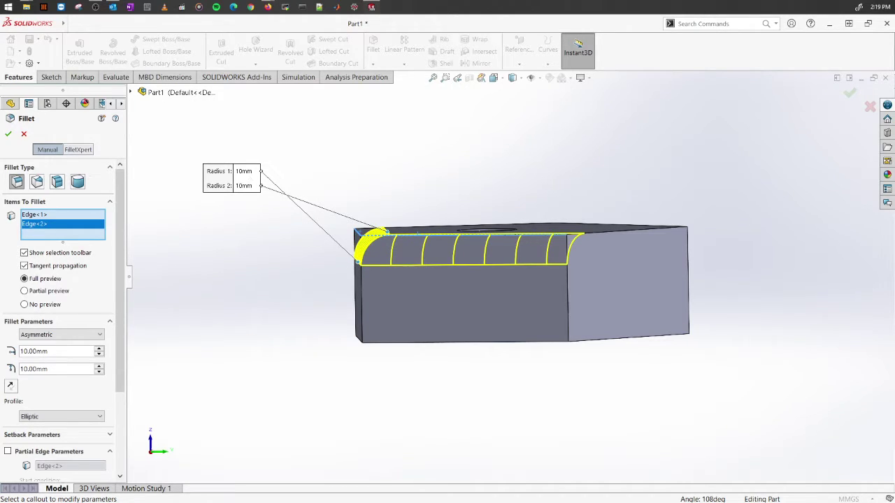
pyautogui.click(243, 172)
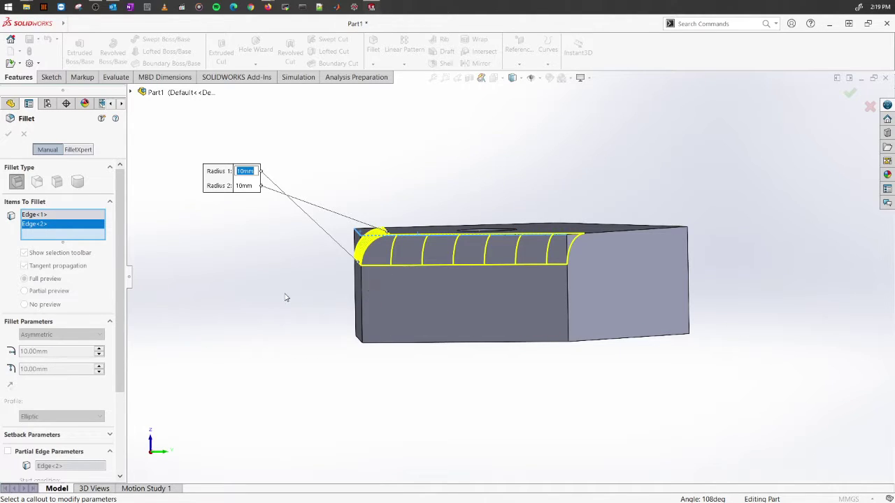
pyautogui.press('Return')
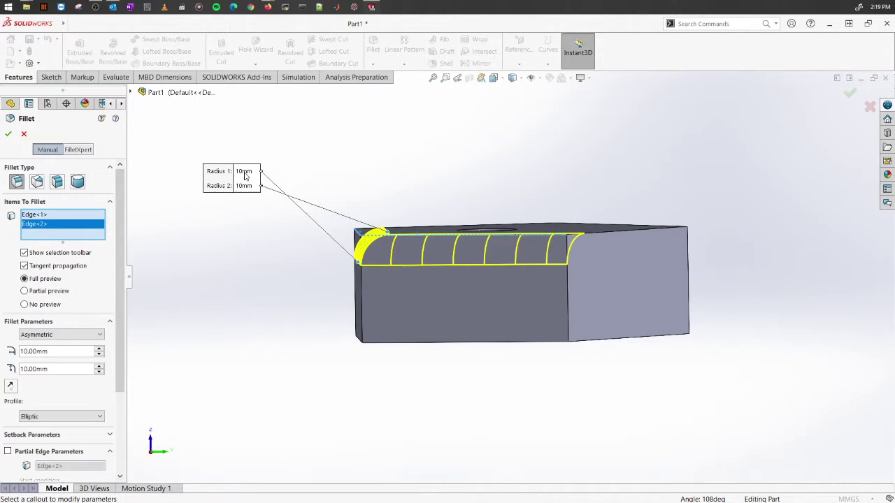
pyautogui.click(245, 174)
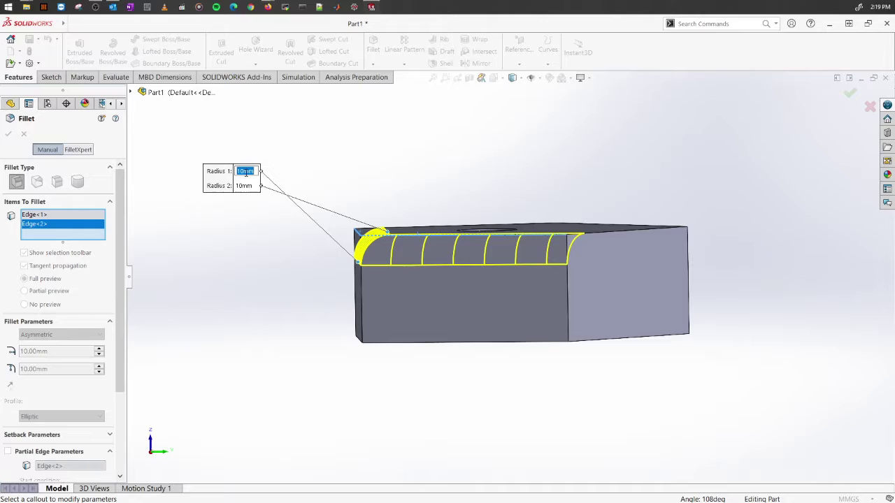
pyautogui.press('BackSpace')
pyautogui.press('Return')
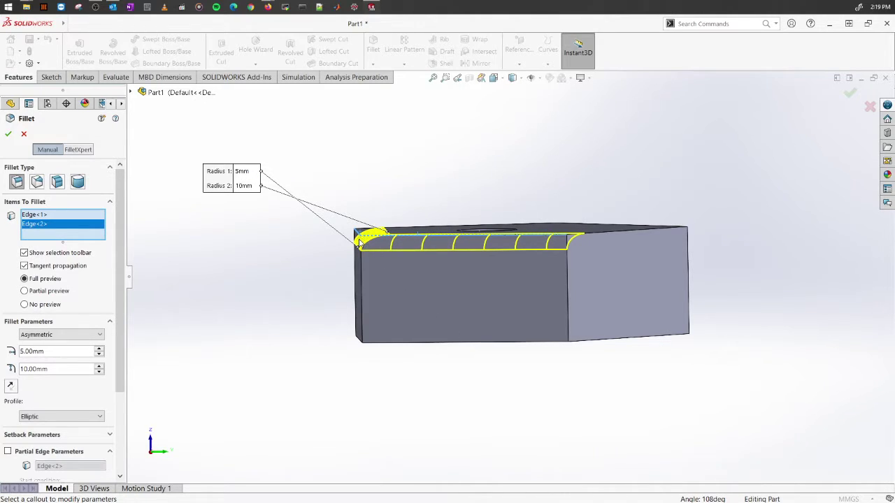
pyautogui.moveTo(385, 233); pyautogui.dragTo(389, 238, button='middle')
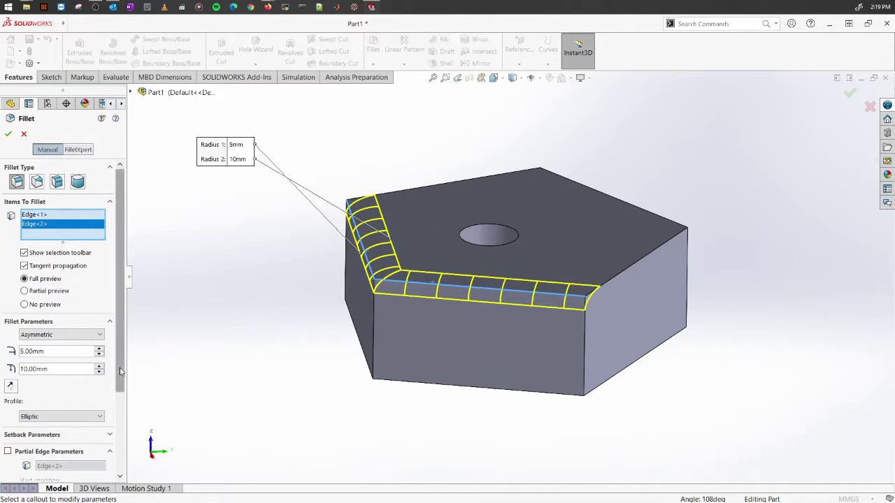
pyautogui.scroll(-5, 120, 372)
pyautogui.scroll(5, 104, 335)
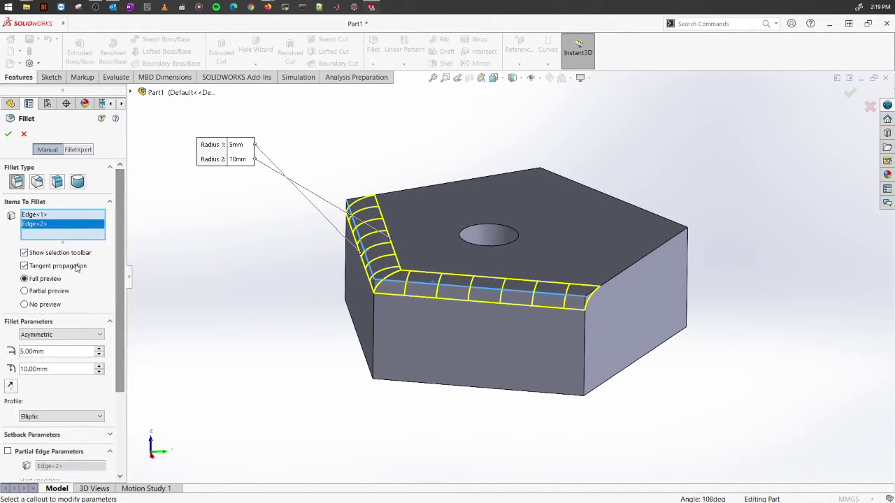
pyautogui.click(11, 138)
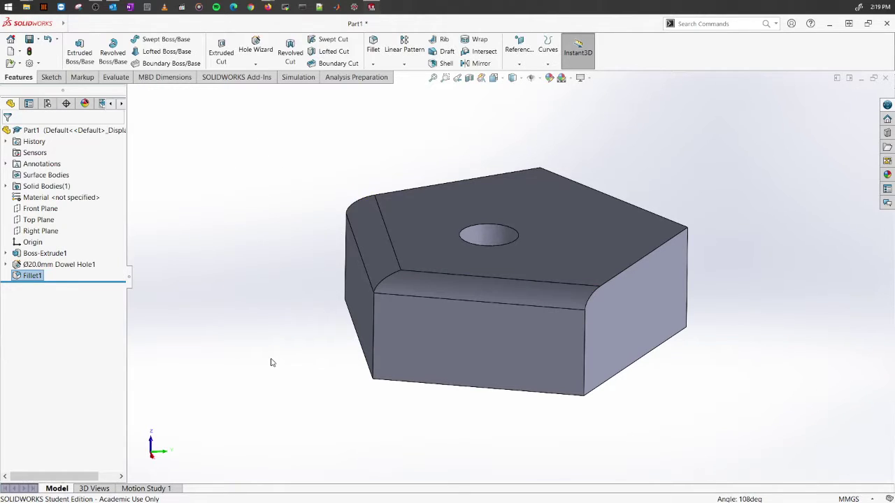
# Step: Switch the new fillet to the Variable Size type
pyautogui.moveTo(539, 313); pyautogui.dragTo(555, 427, button='middle')
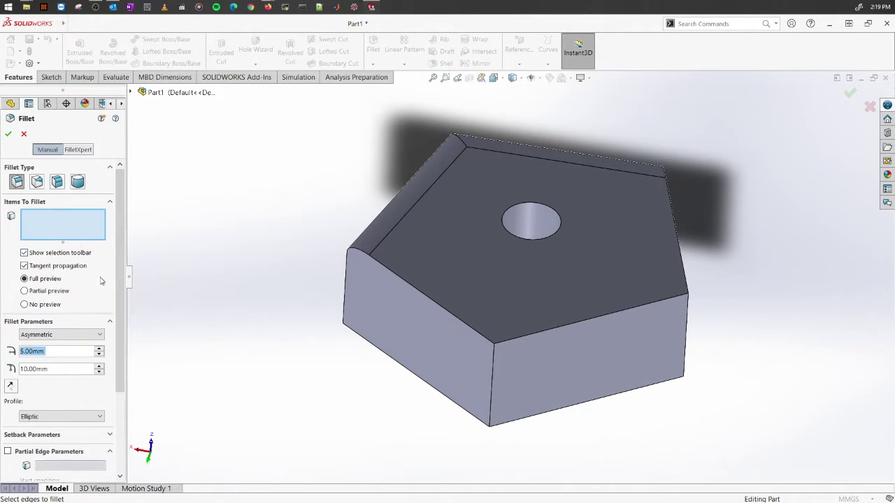
pyautogui.click(36, 182)
pyautogui.moveTo(310, 305); pyautogui.dragTo(257, 310, button='middle')
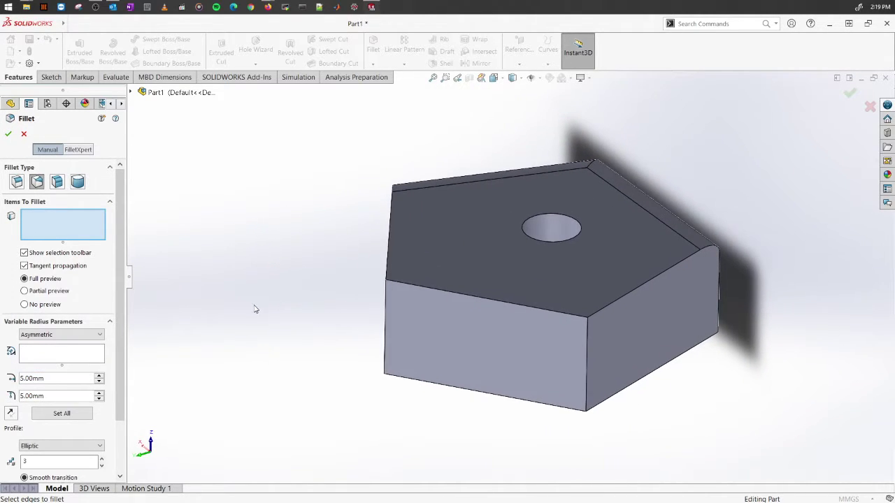
# Step: Pick the front top edge, use 5 sections, set 5 mm on all vertices, and make it symmetric
pyautogui.click(412, 289)
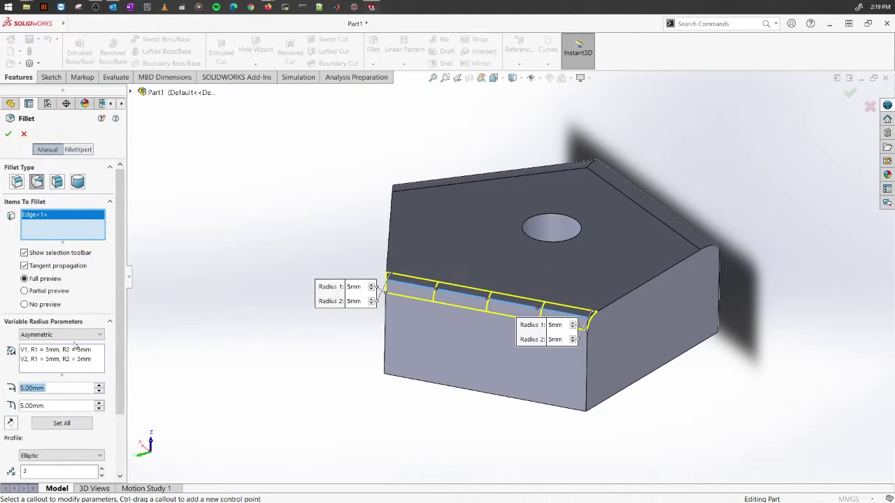
pyautogui.moveTo(116, 329); pyautogui.dragTo(117, 374)
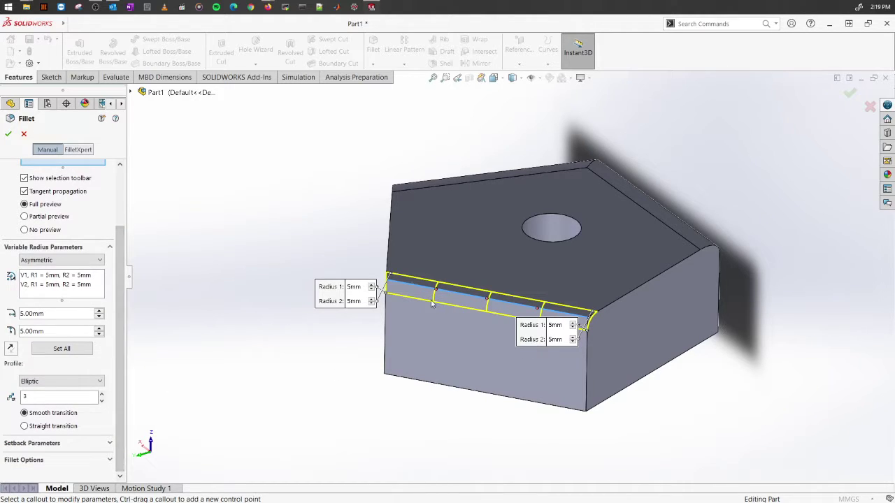
pyautogui.click(101, 394)
pyautogui.click(102, 393)
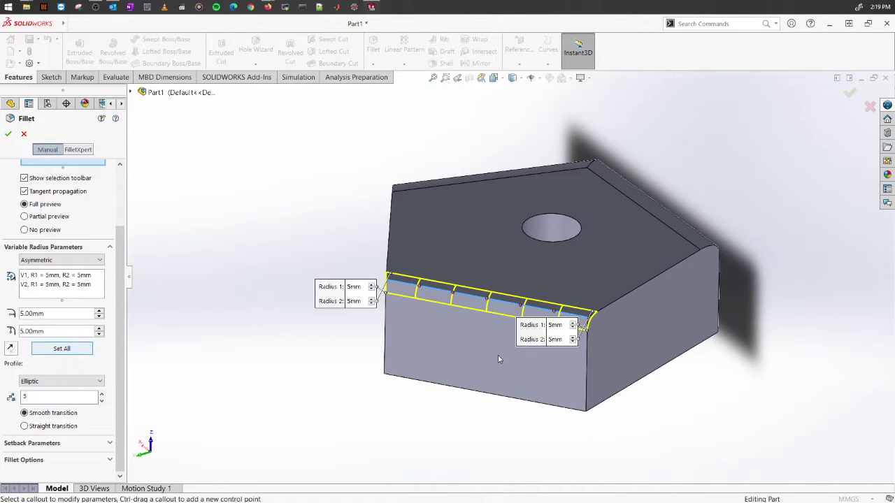
pyautogui.click(61, 348)
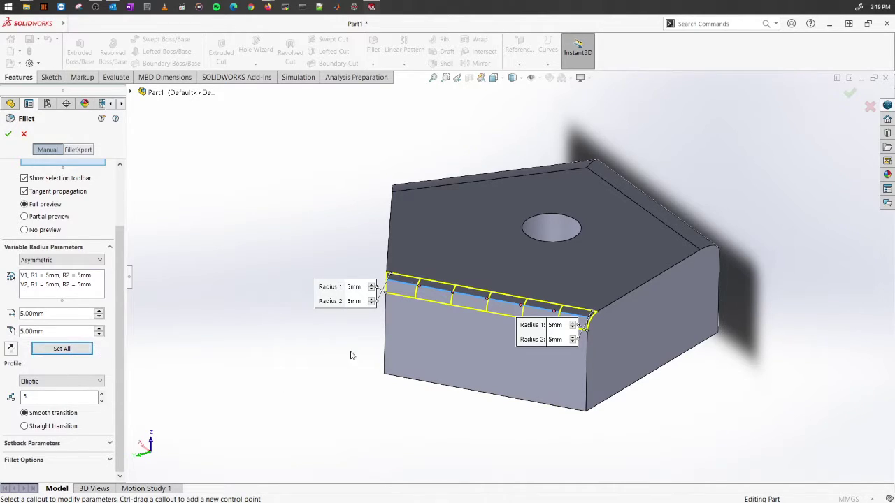
pyautogui.moveTo(539, 341); pyautogui.dragTo(689, 369)
pyautogui.moveTo(361, 307); pyautogui.dragTo(322, 296)
pyautogui.click(48, 262)
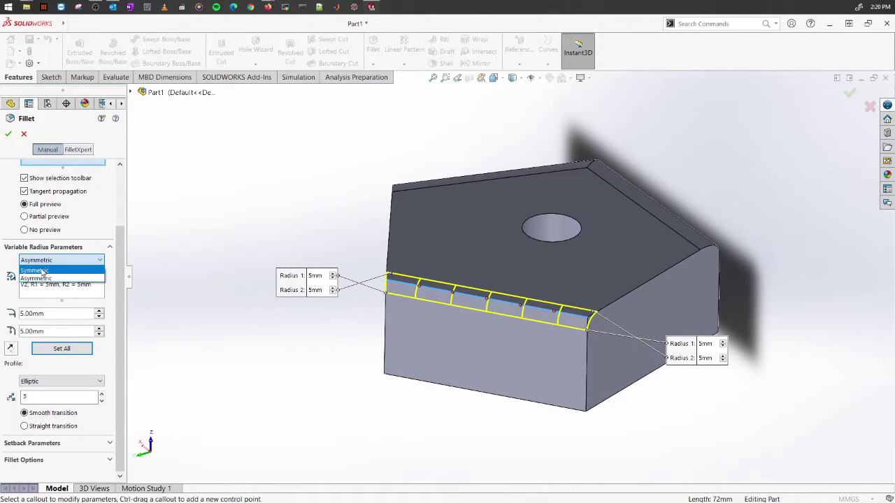
pyautogui.click(42, 270)
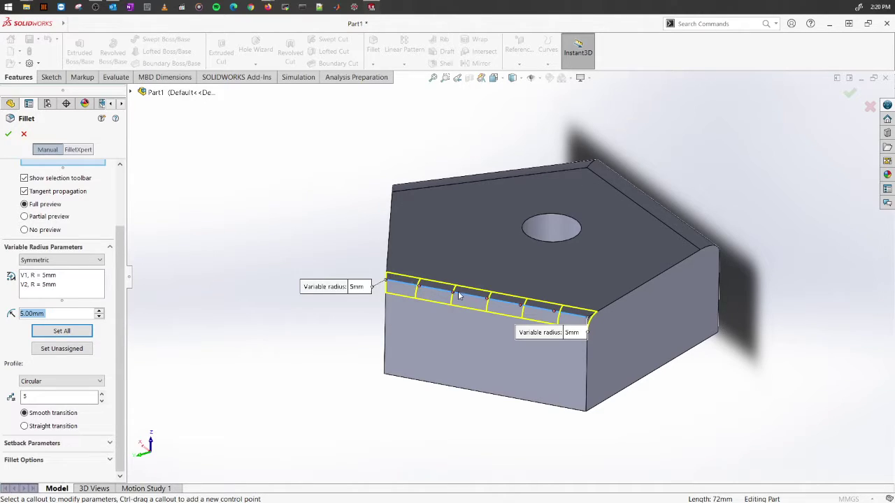
# Step: Add control points at 50%, 66.67% and 33.33% along the edge and edit the 33.33% radius
pyautogui.click(488, 302)
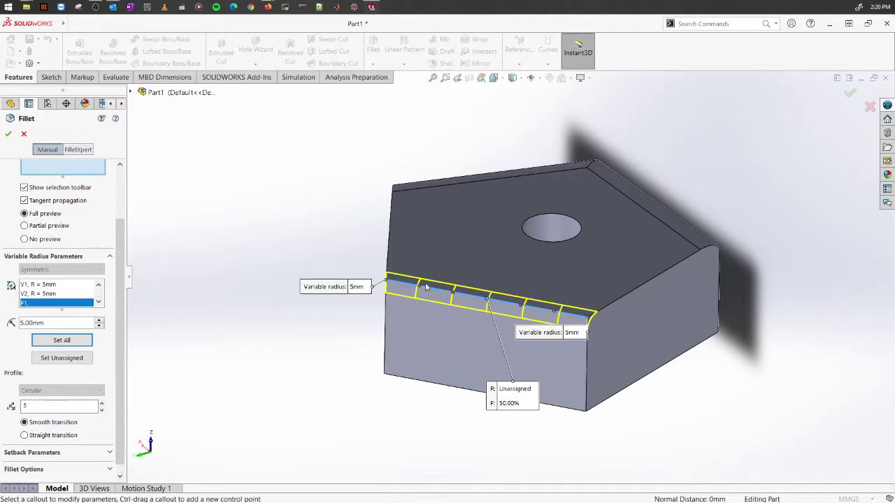
pyautogui.click(521, 306)
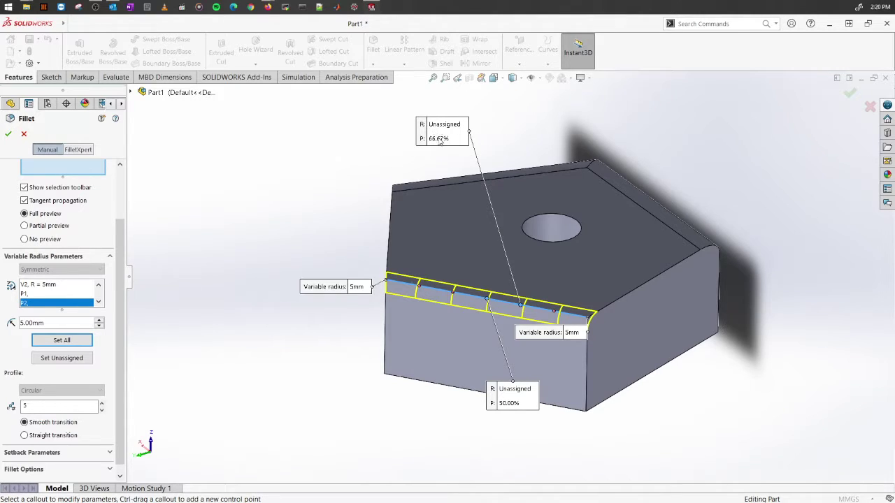
pyautogui.moveTo(519, 411); pyautogui.dragTo(439, 412)
pyautogui.click(454, 297)
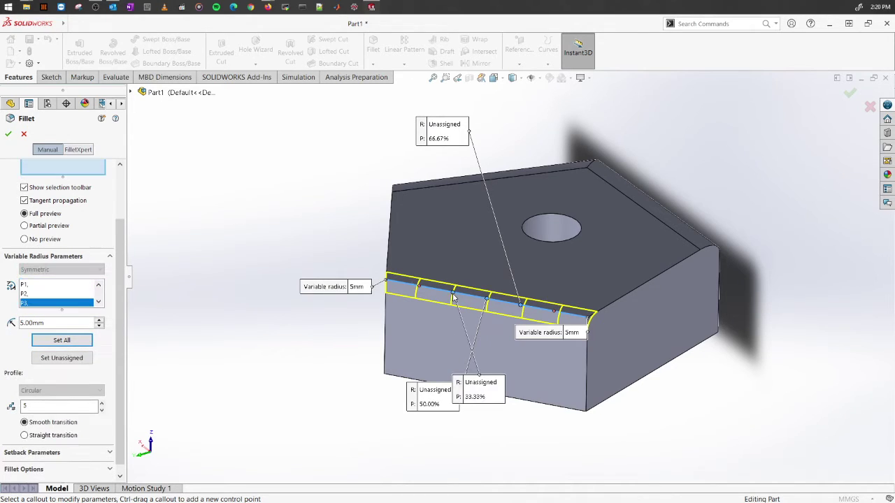
pyautogui.moveTo(466, 376); pyautogui.dragTo(313, 378)
pyautogui.click(329, 381)
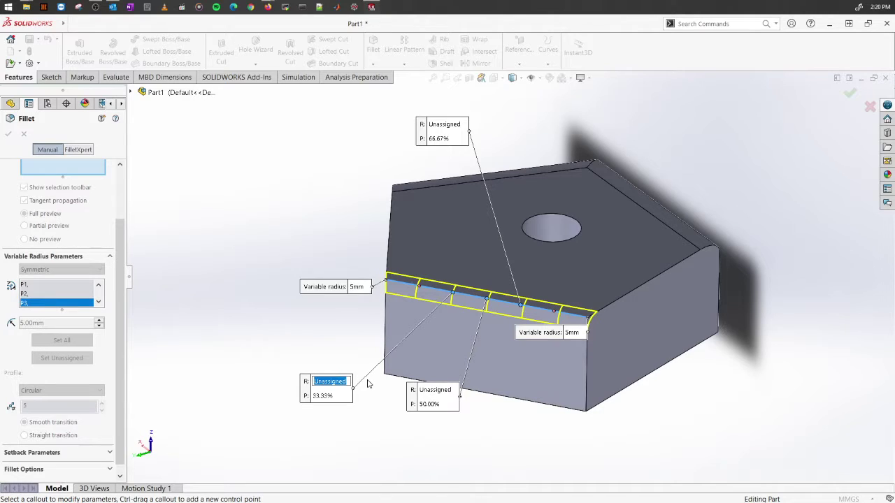
# Step: Set control-point radii to 10 mm at 33.33%, 10 mm at 66.67% and 5 mm at 50%
pyautogui.write('10')
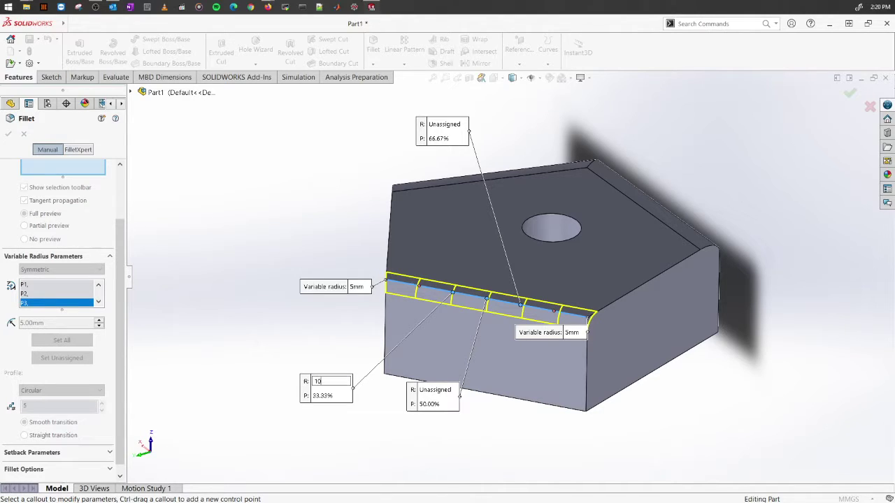
pyautogui.press('Return')
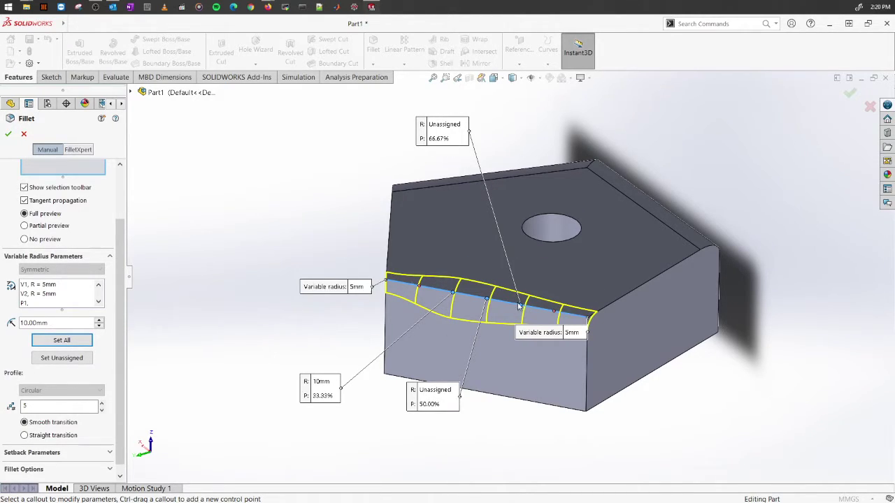
pyautogui.click(446, 125)
pyautogui.write('10')
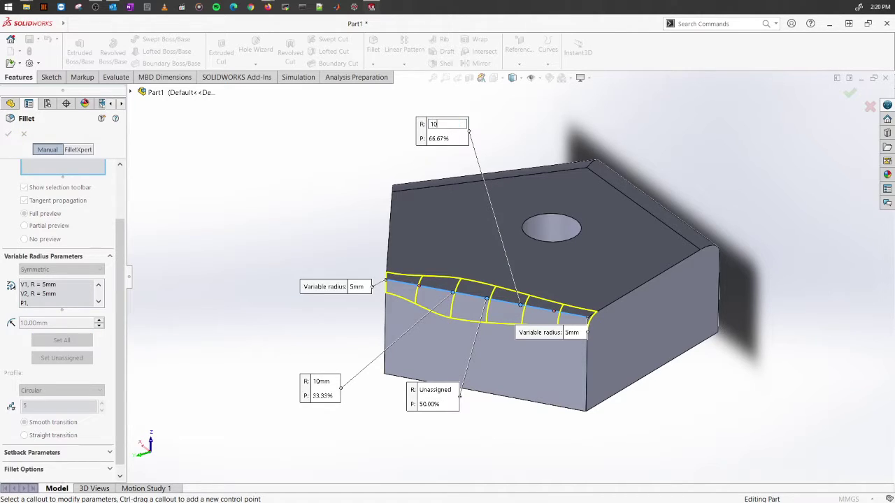
pyautogui.press('Return')
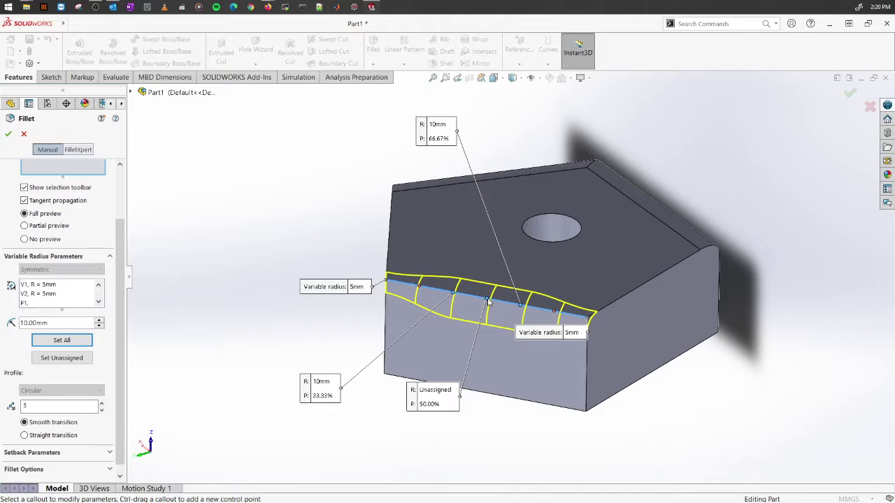
pyautogui.click(436, 389)
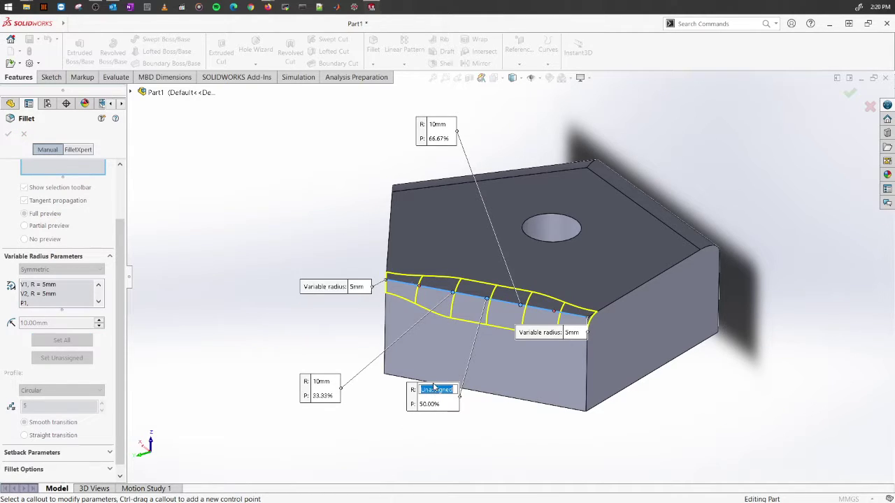
pyautogui.write('5')
pyautogui.press('Return')
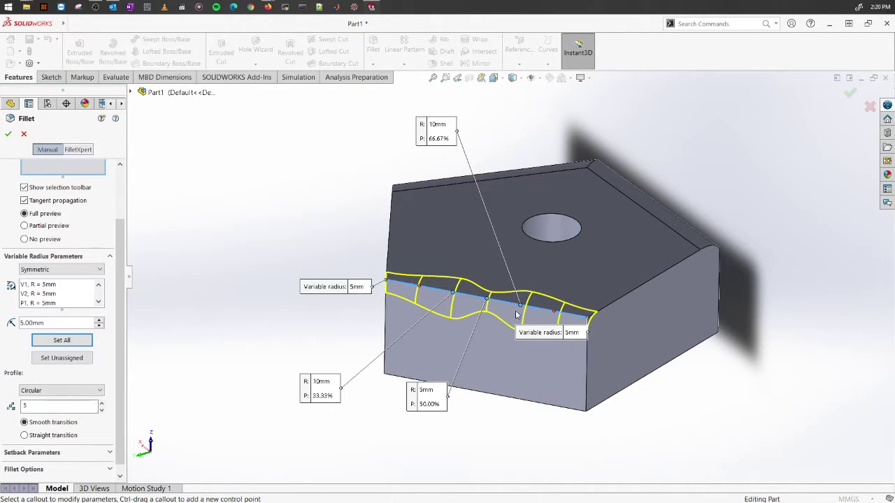
# Step: Apply VarFillet1, giving the front edge a wavy 5–10–5–10–5 mm profile
pyautogui.moveTo(466, 326); pyautogui.dragTo(451, 318, button='middle')
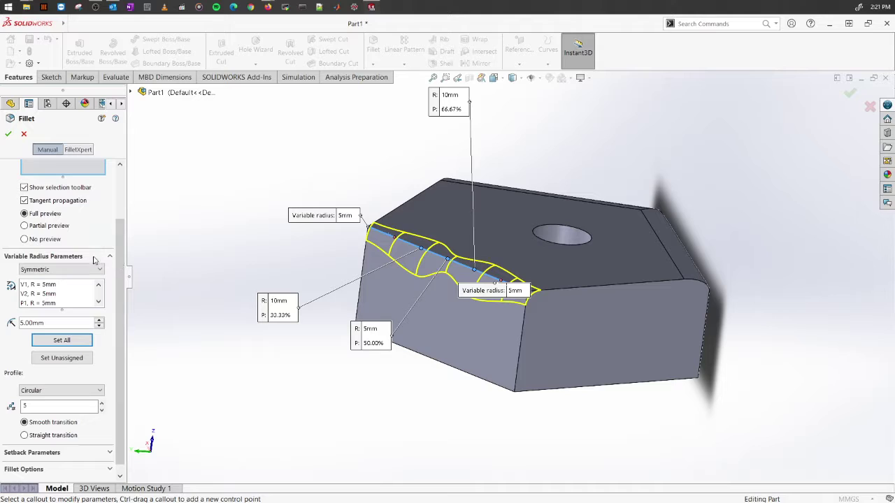
pyautogui.click(9, 135)
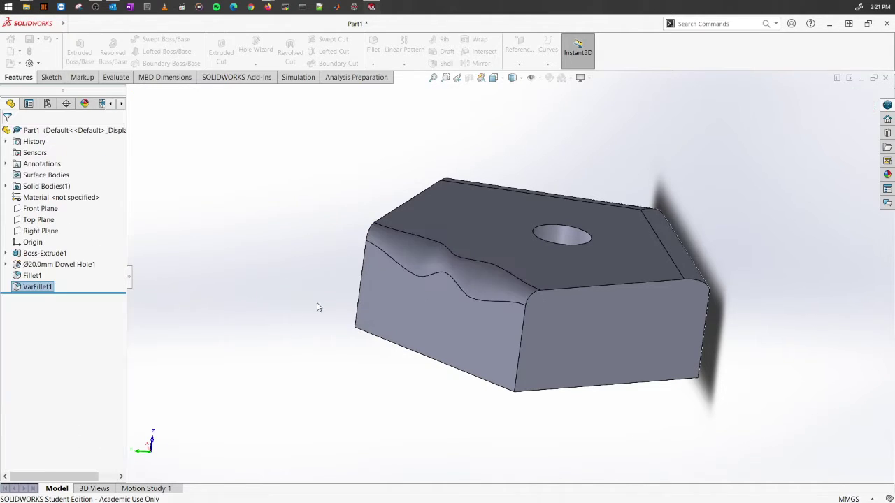
pyautogui.moveTo(475, 429)
pyautogui.mouseDown(button='middle')
pyautogui.moveTo(533, 415)
pyautogui.moveTo(513, 455)
pyautogui.moveTo(552, 417)
pyautogui.moveTo(611, 422)
pyautogui.moveTo(511, 424)
pyautogui.moveTo(476, 440)
pyautogui.moveTo(533, 441)
pyautogui.moveTo(356, 441)
pyautogui.moveTo(393, 445)
pyautogui.moveTo(370, 449)
pyautogui.moveTo(381, 441)
pyautogui.mouseUp(button='middle')
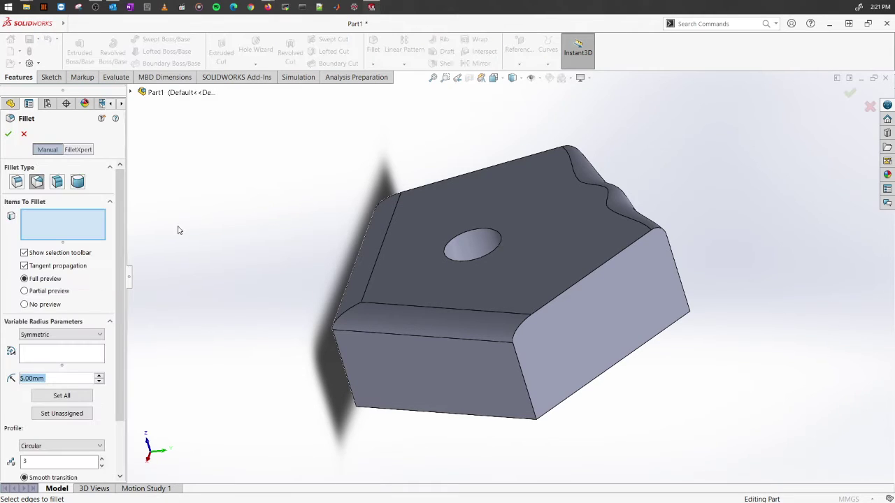
# Step: Switch to Face Fillet and pick the pentagon face as Face Set 1
pyautogui.click(61, 186)
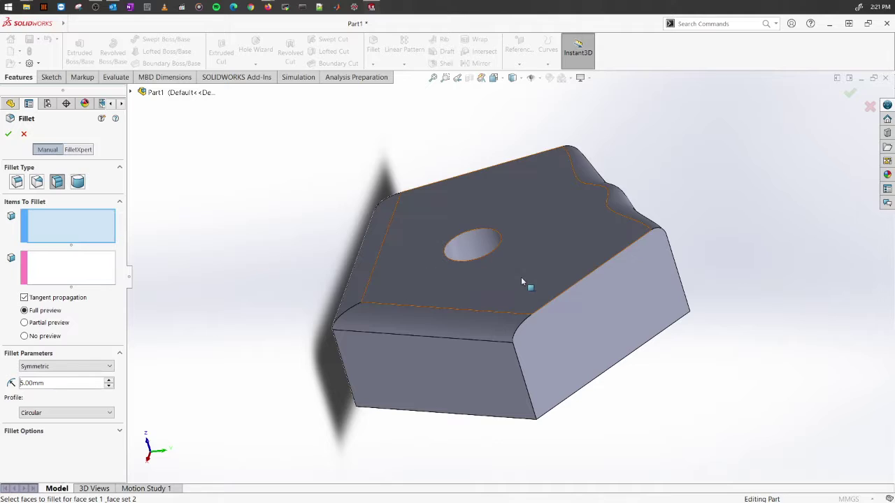
pyautogui.moveTo(634, 361); pyautogui.dragTo(568, 240, button='middle')
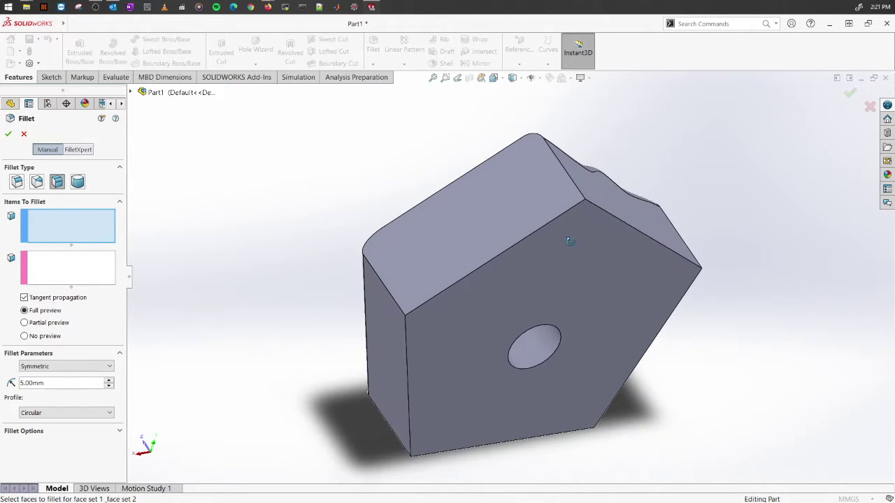
pyautogui.click(592, 258)
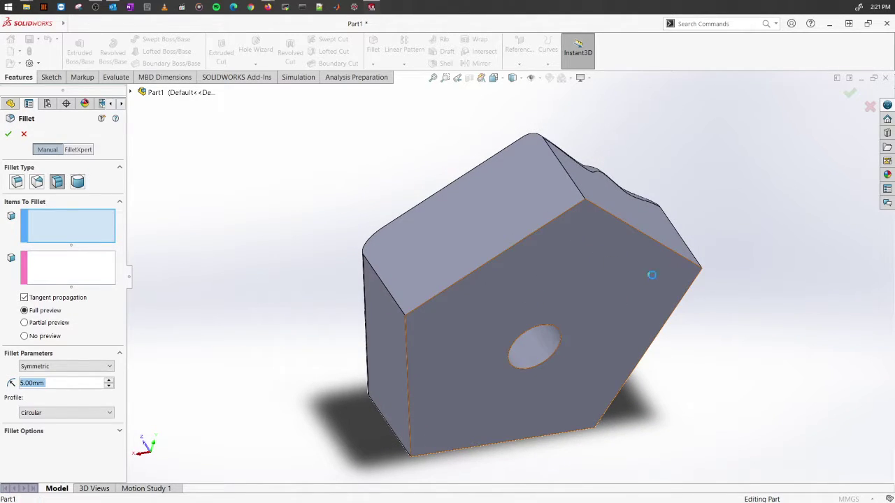
# Step: Add the five side faces to Face Set 2 and apply the 5 mm face fillet
pyautogui.click(68, 273)
pyautogui.click(505, 210)
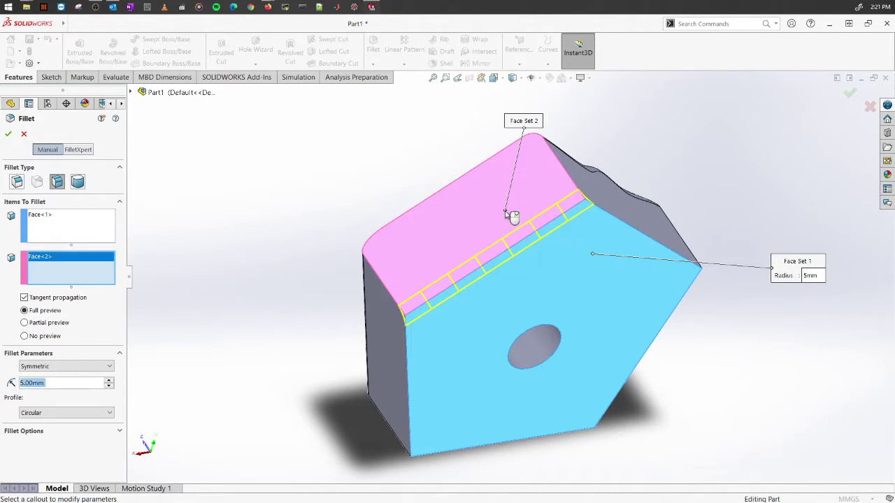
pyautogui.click(618, 208)
pyautogui.moveTo(618, 208); pyautogui.dragTo(592, 194, button='middle')
pyautogui.click(632, 316)
pyautogui.moveTo(632, 316); pyautogui.dragTo(556, 367, button='middle')
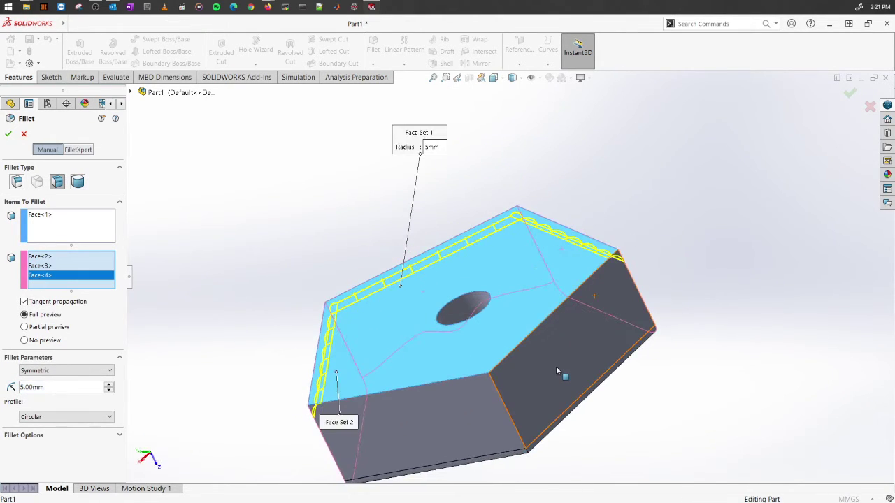
pyautogui.click(556, 366)
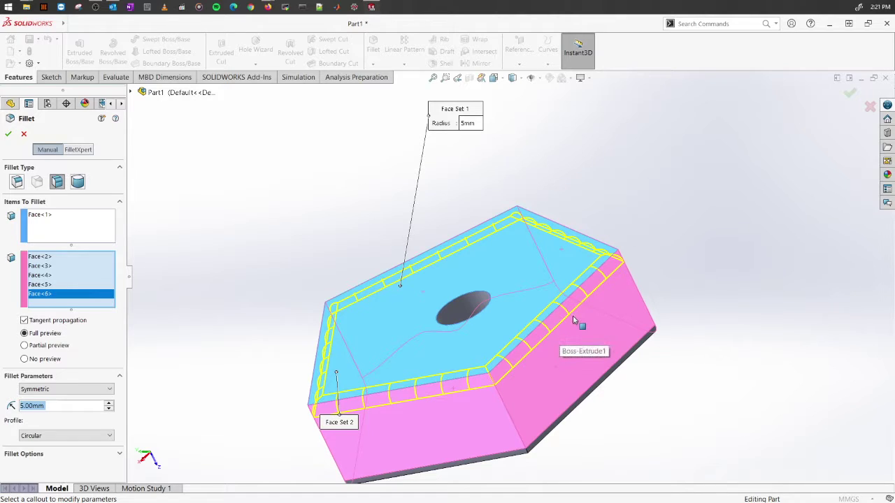
pyautogui.moveTo(509, 282); pyautogui.dragTo(533, 222, button='middle')
pyautogui.moveTo(445, 382); pyautogui.dragTo(479, 355, button='middle')
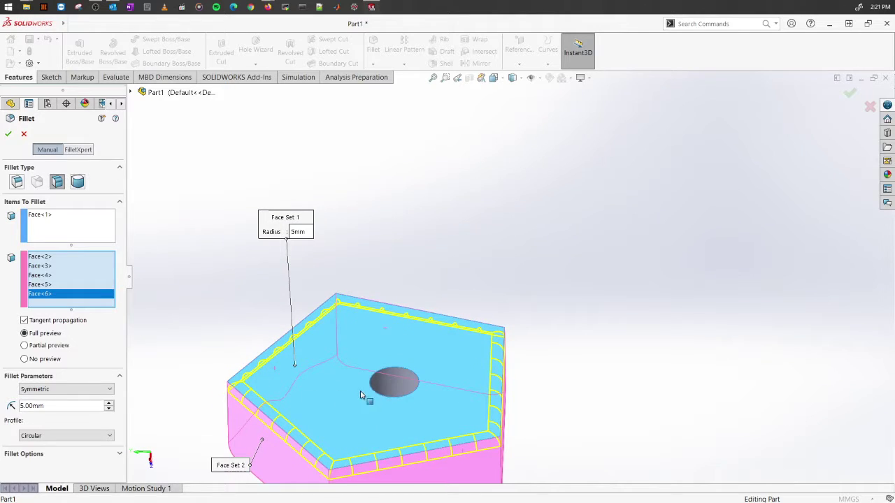
pyautogui.click(403, 383)
pyautogui.click(405, 386)
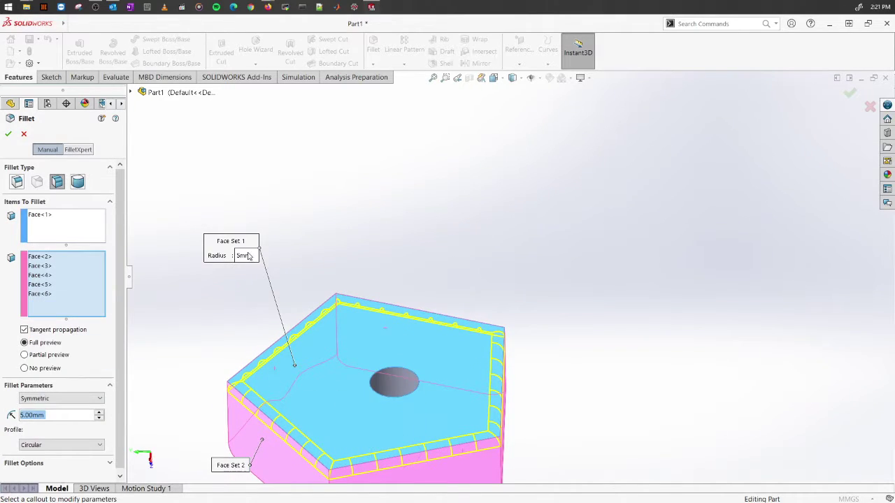
pyautogui.click(8, 134)
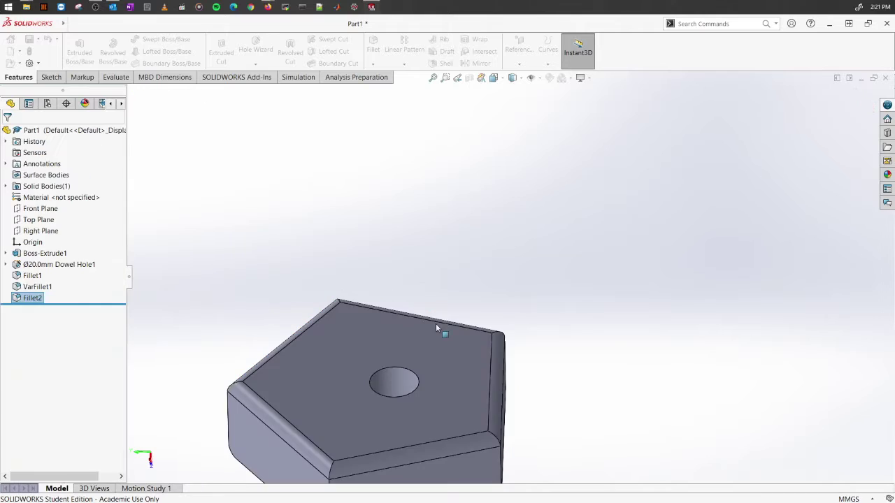
pyautogui.scroll(-5, 489, 424)
# Step: Select Fillet1, VarFillet1 and Fillet2 in the FeatureManager tree and delete them
pyautogui.scroll(4, 489, 441)
pyautogui.moveTo(480, 330); pyautogui.dragTo(433, 343, button='middle')
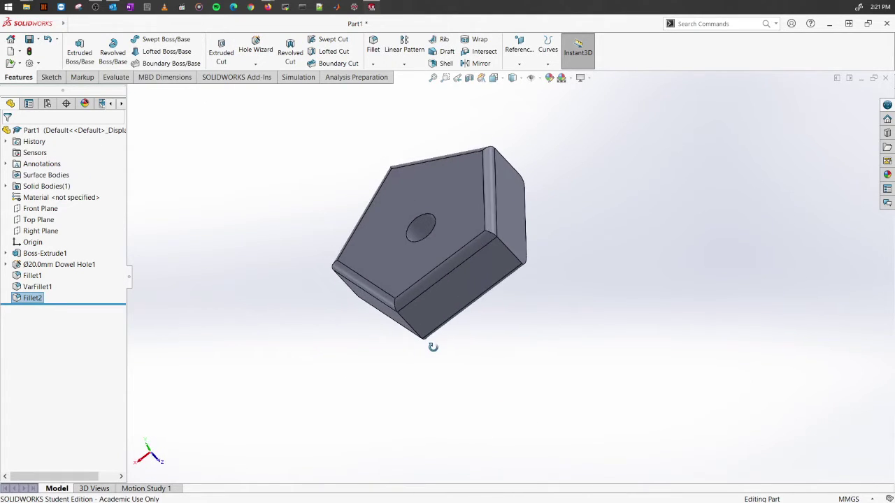
pyautogui.keyDown('ctrl'); pyautogui.click(31, 275); pyautogui.keyUp('ctrl')
pyautogui.keyDown('ctrl'); pyautogui.click(32, 286); pyautogui.keyUp('ctrl')
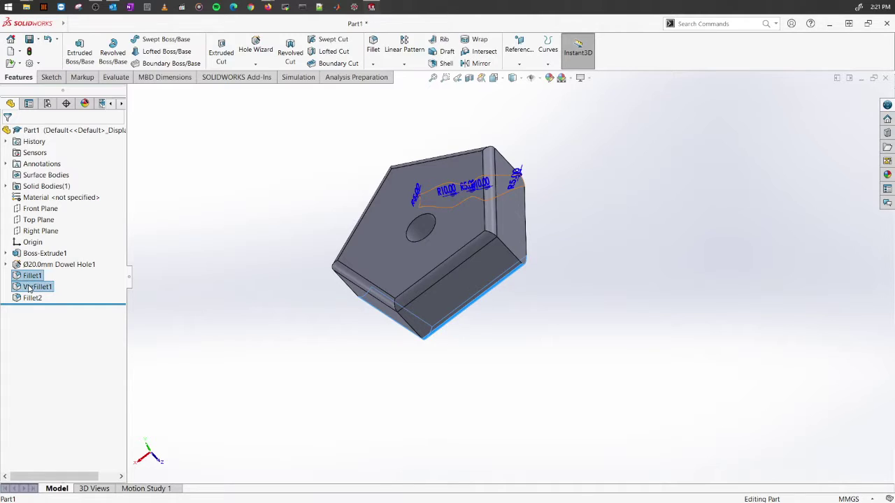
pyautogui.rightClick(29, 288)
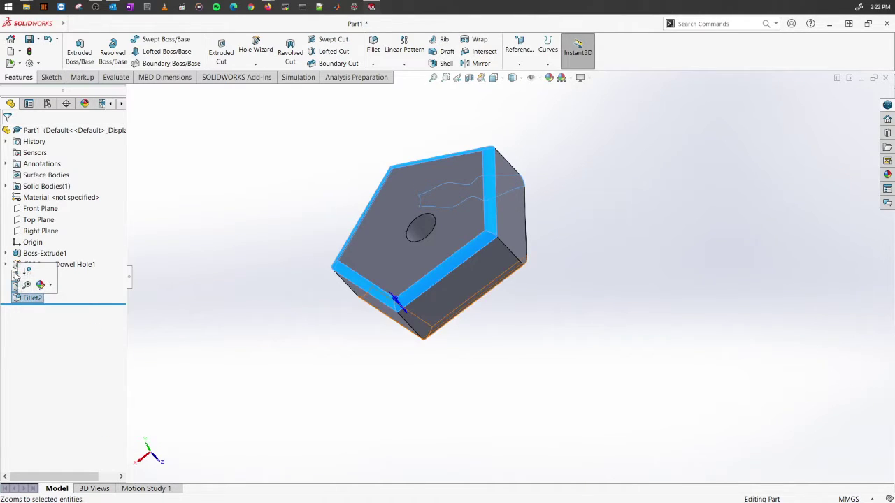
pyautogui.click(26, 277)
pyautogui.keyDown('shift'); pyautogui.click(32, 298); pyautogui.keyUp('shift')
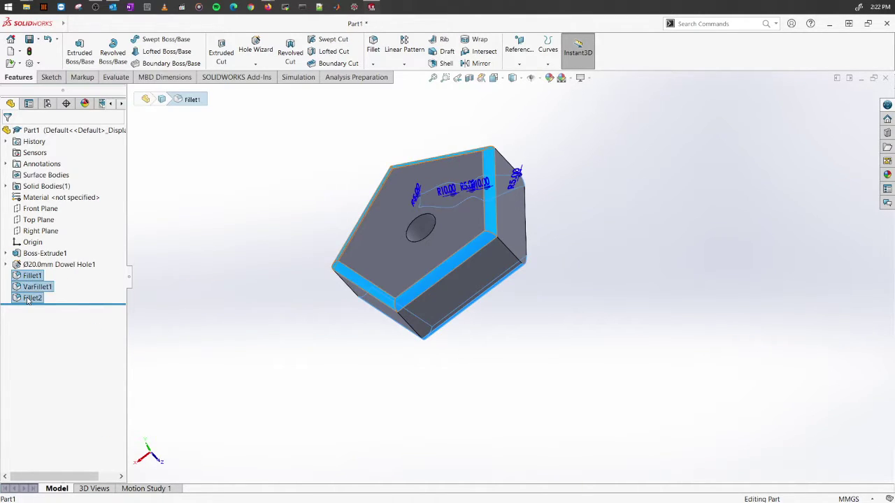
pyautogui.rightClick(29, 298)
pyautogui.click(46, 330)
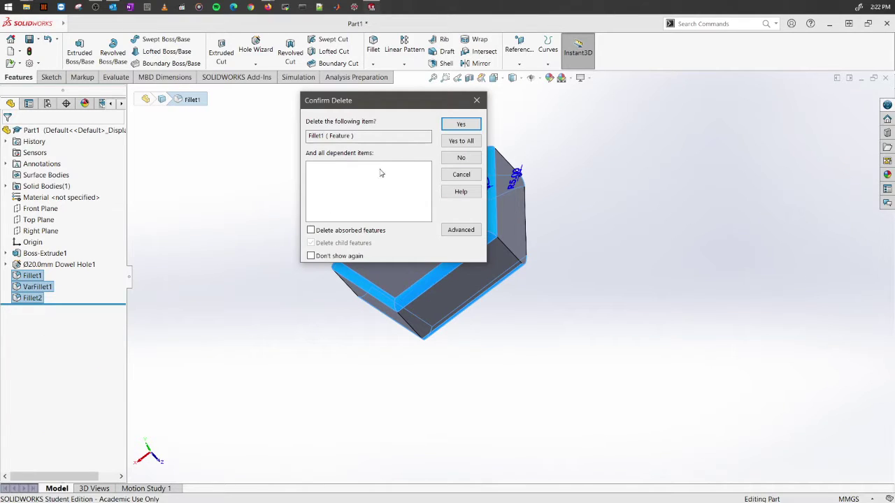
pyautogui.click(449, 143)
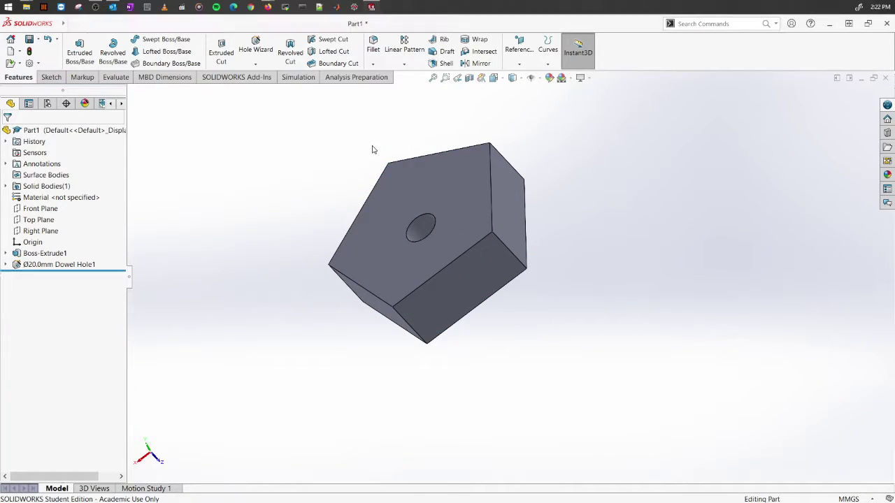
pyautogui.moveTo(385, 232); pyautogui.dragTo(396, 276, button='middle')
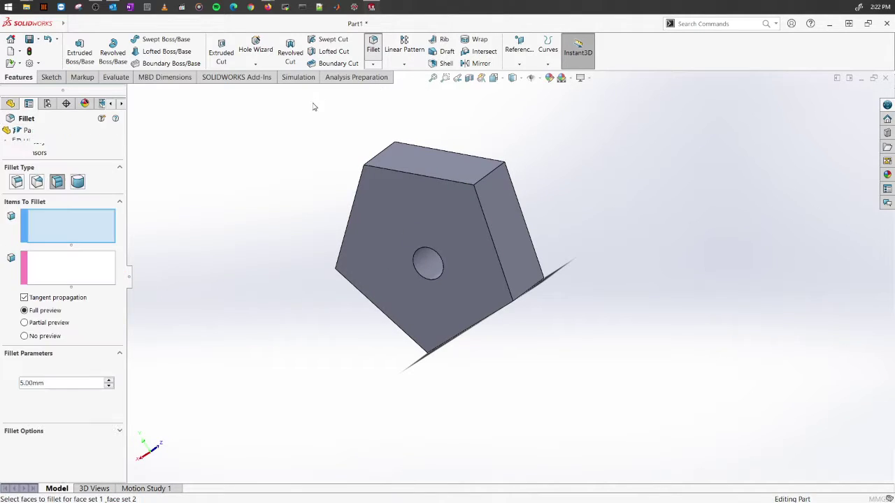
pyautogui.click(77, 183)
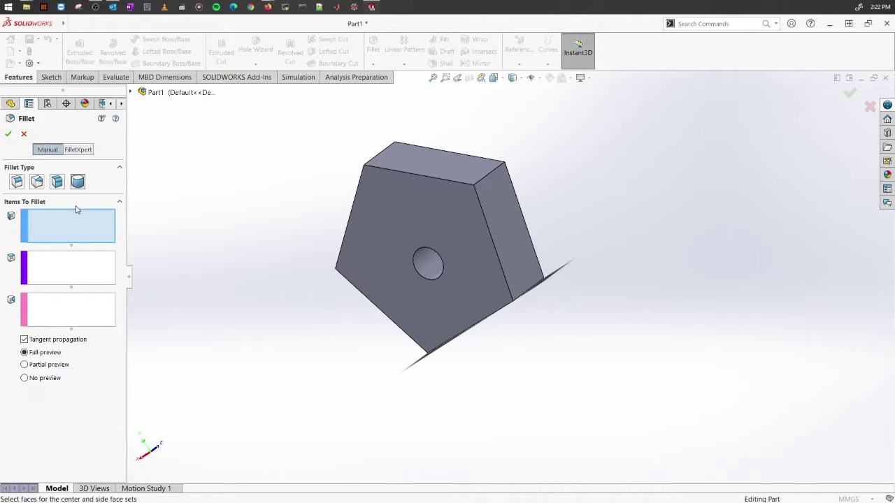
pyautogui.moveTo(228, 293); pyautogui.dragTo(216, 378, button='middle')
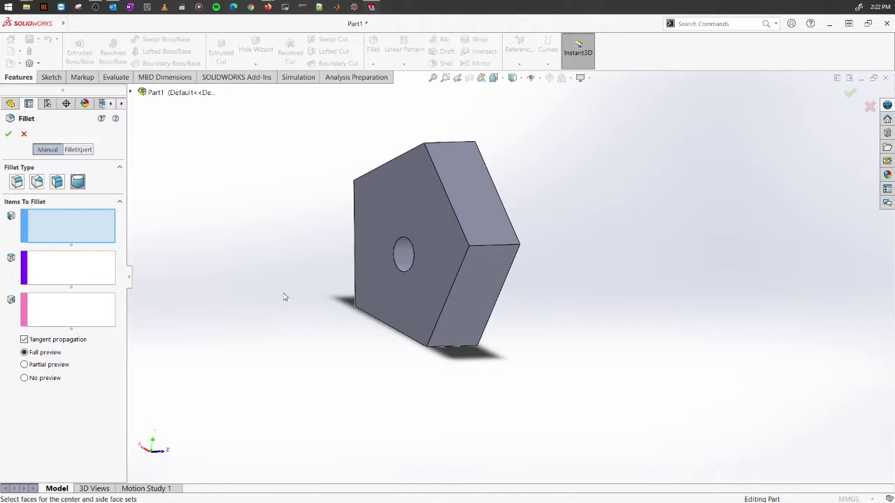
pyautogui.click(16, 183)
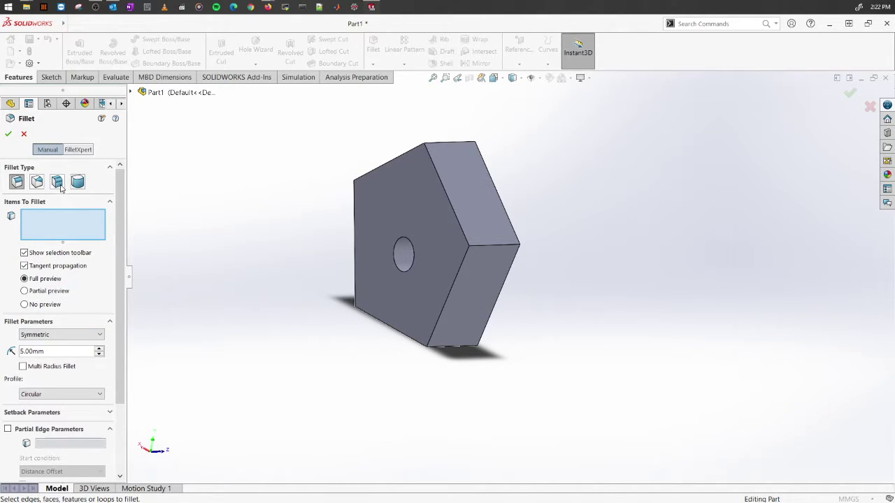
pyautogui.click(38, 183)
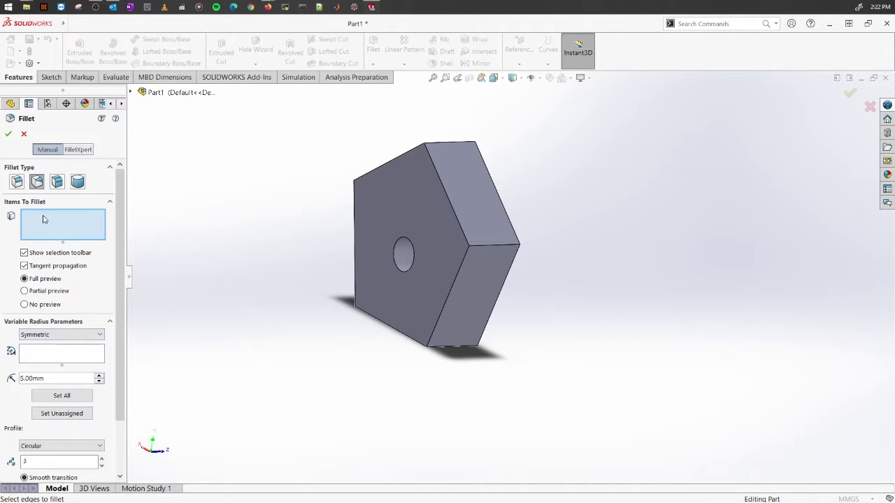
pyautogui.click(56, 182)
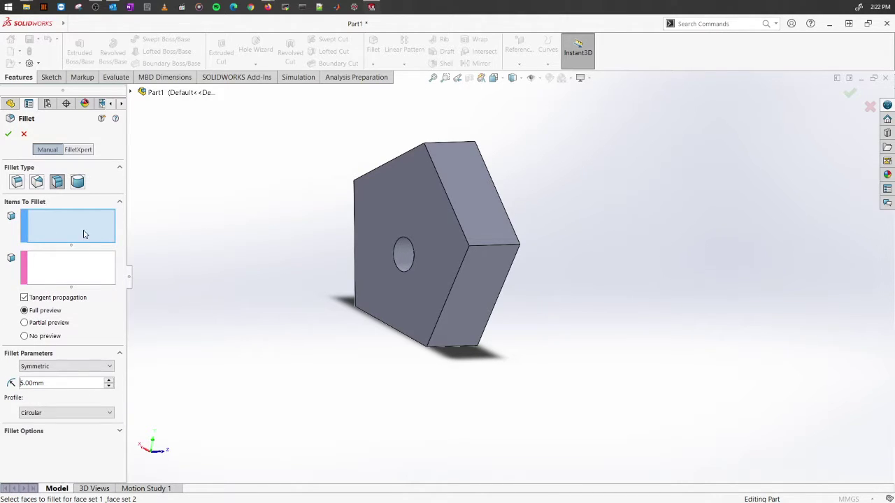
pyautogui.click(78, 182)
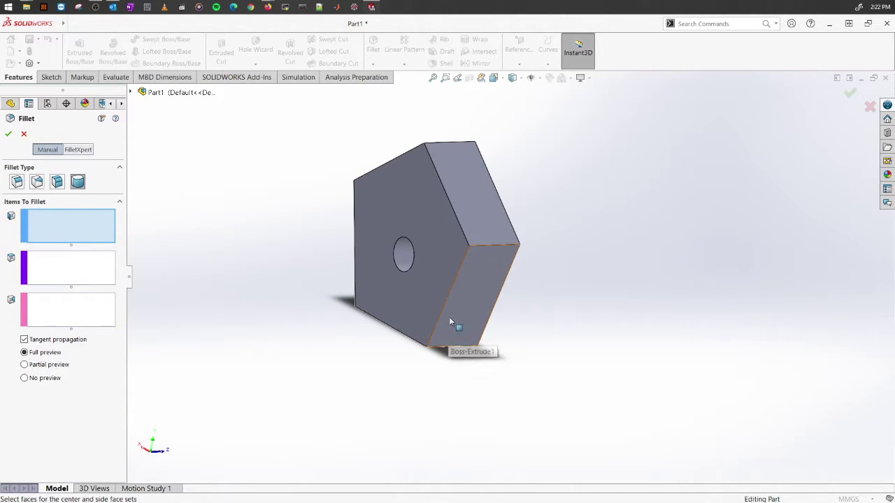
pyautogui.click(440, 218)
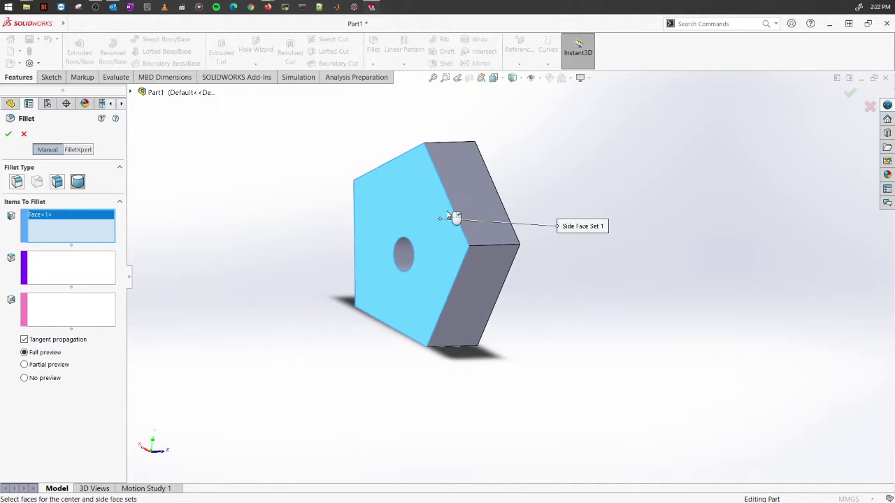
pyautogui.moveTo(578, 213); pyautogui.dragTo(366, 223, button='middle')
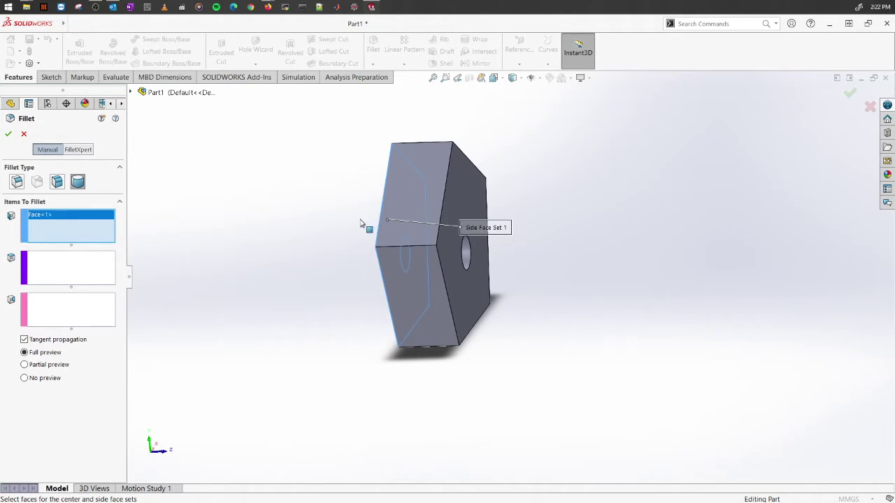
pyautogui.click(75, 274)
pyautogui.click(468, 196)
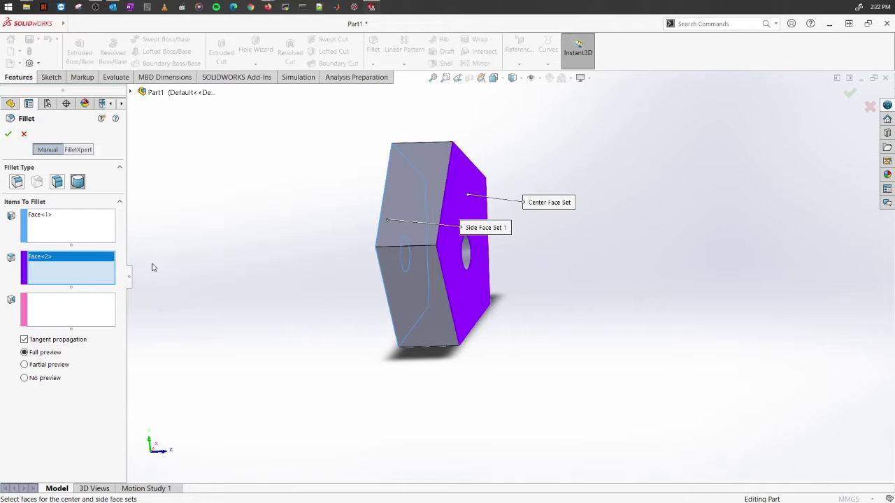
pyautogui.click(79, 308)
pyautogui.moveTo(282, 251); pyautogui.dragTo(441, 217, button='middle')
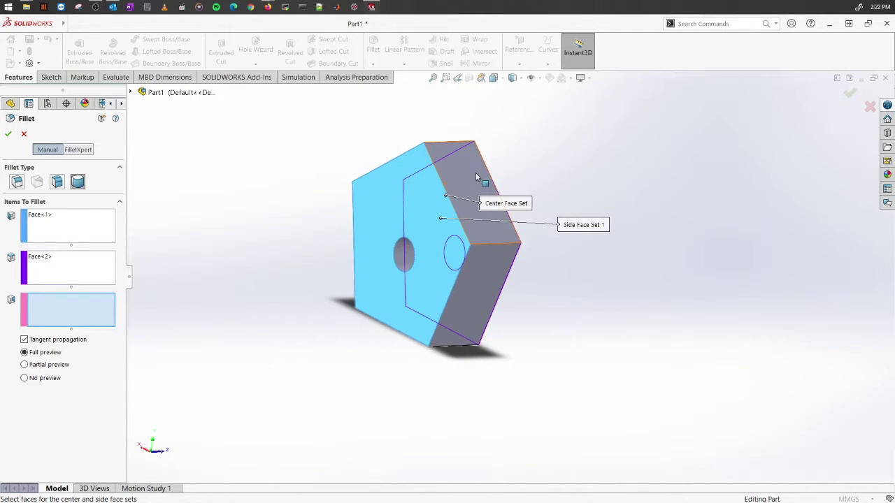
pyautogui.click(502, 183)
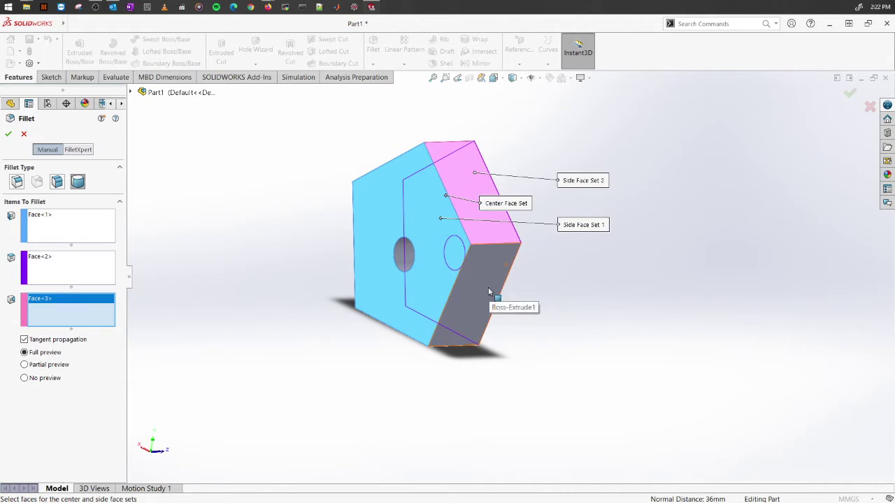
pyautogui.rightClick(70, 275)
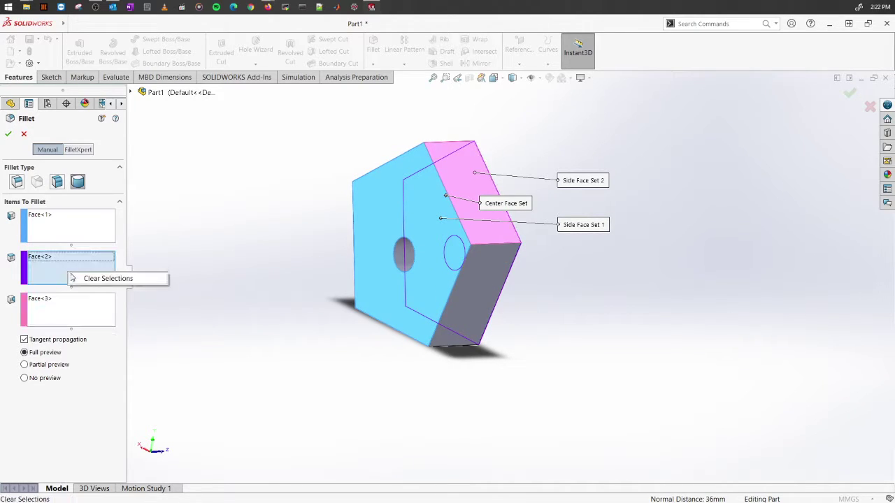
pyautogui.click(84, 279)
pyautogui.rightClick(72, 305)
pyautogui.click(94, 311)
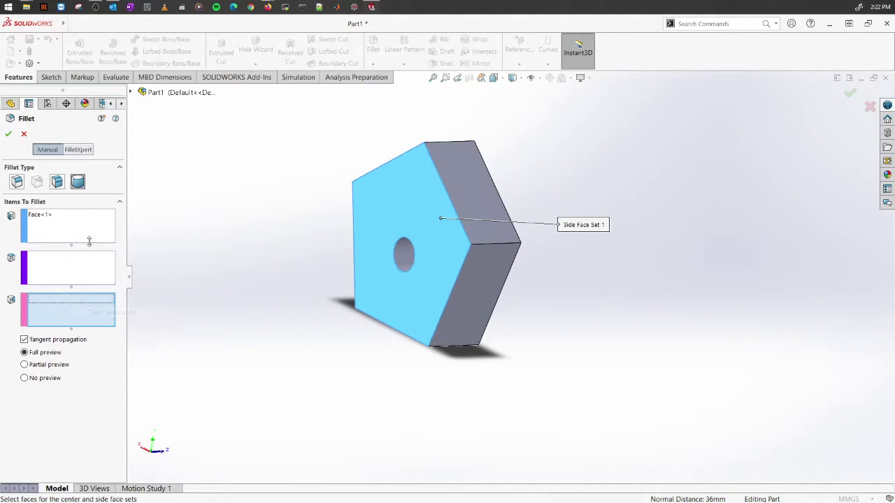
pyautogui.click(90, 232)
pyautogui.click(89, 267)
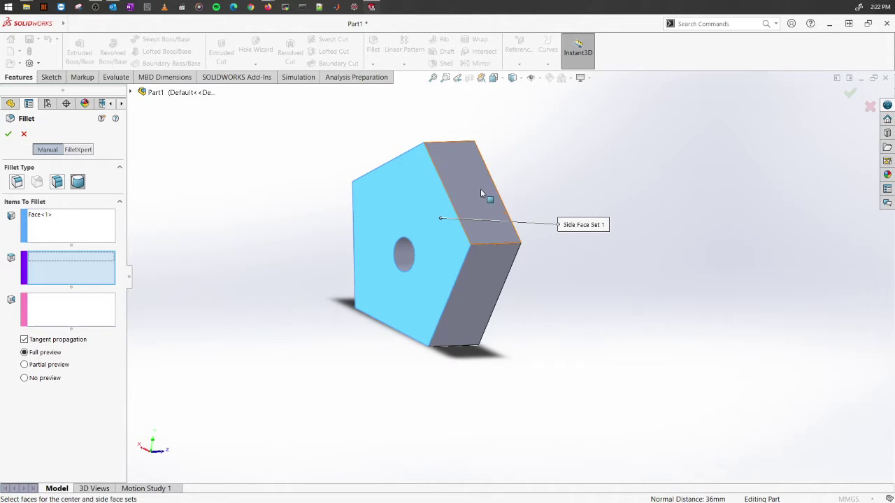
pyautogui.click(484, 194)
pyautogui.hotkey('shift', 'Down')
pyautogui.click(478, 236)
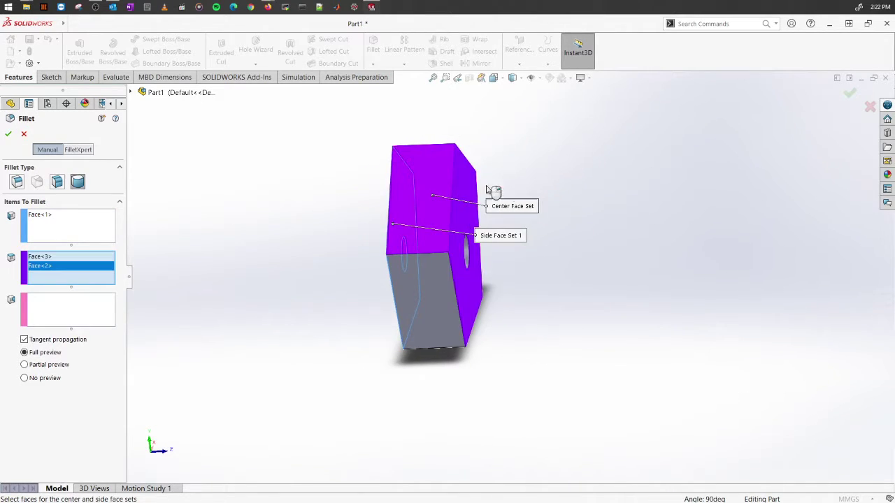
pyautogui.click(462, 313)
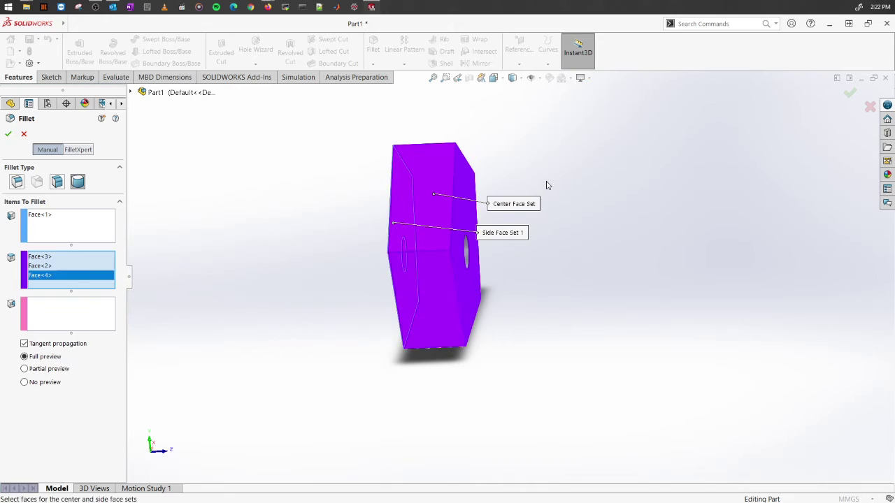
pyautogui.moveTo(510, 274); pyautogui.dragTo(552, 282, button='middle')
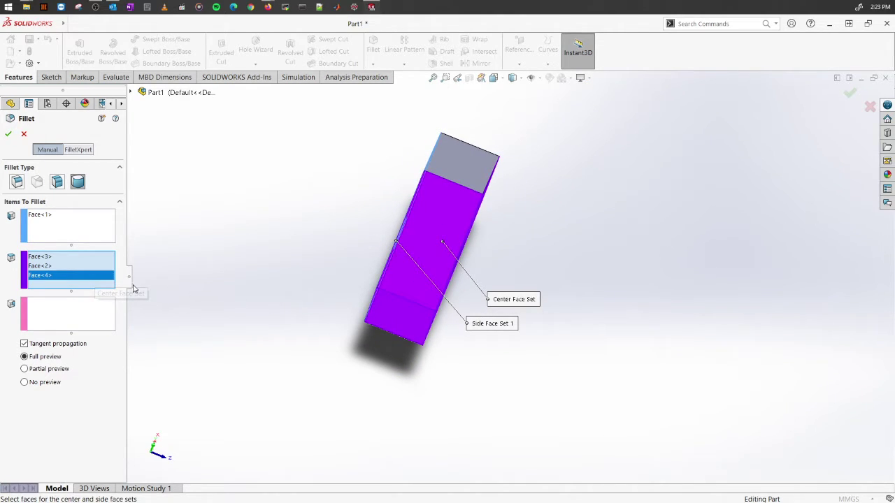
# Step: Cancel the open fillet and create Plane1 offset 70 mm from the pentagon face
pyautogui.click(23, 133)
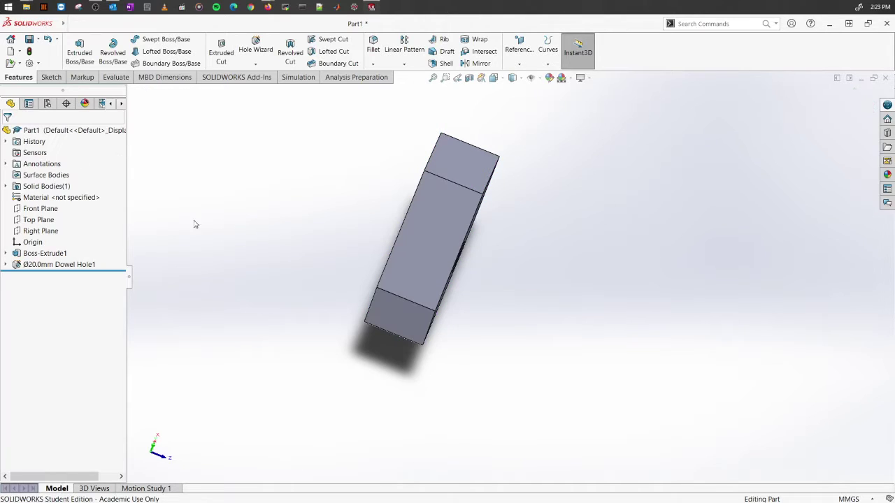
pyautogui.moveTo(322, 237); pyautogui.dragTo(251, 241, button='middle')
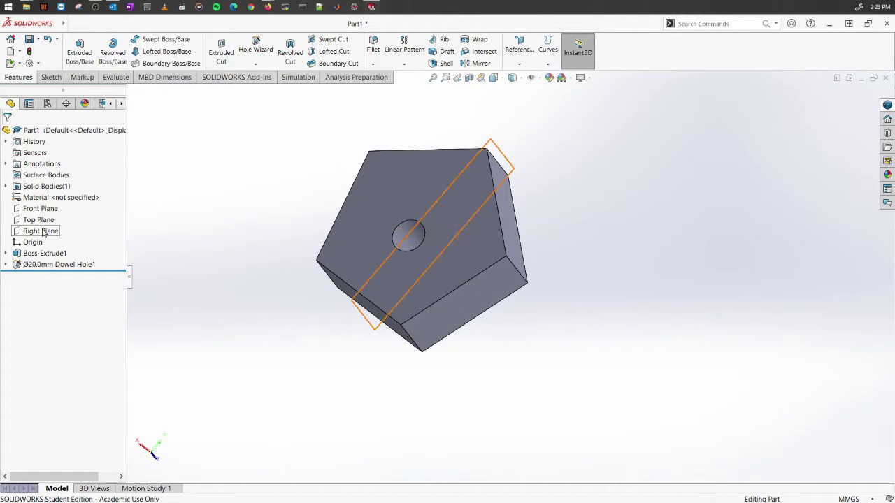
pyautogui.click(419, 196)
pyautogui.click(524, 50)
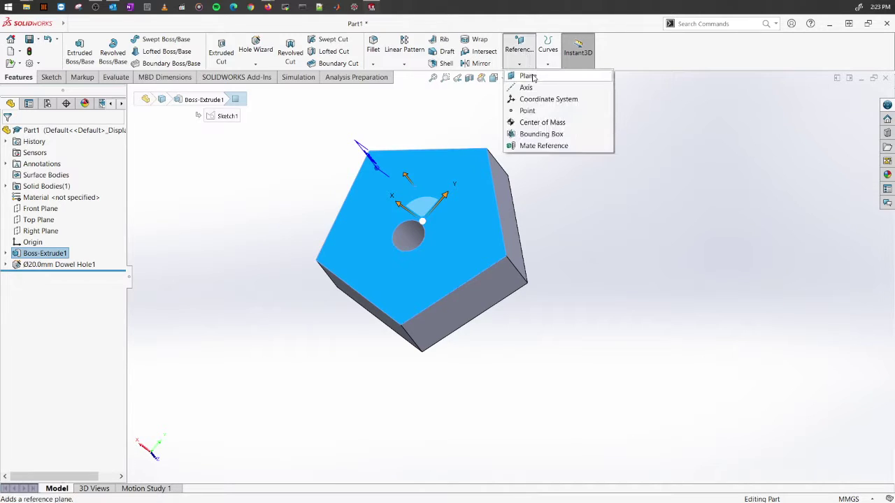
pyautogui.moveTo(533, 293); pyautogui.dragTo(403, 256, button='middle')
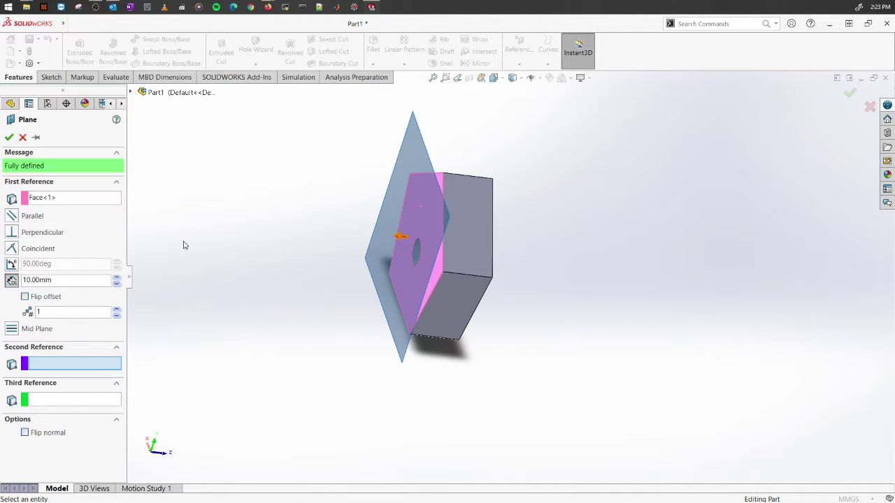
pyautogui.click(117, 277)
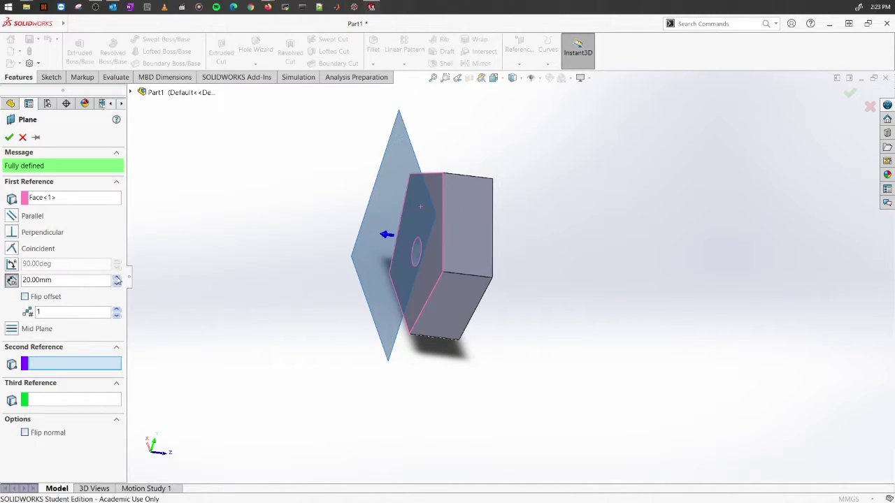
pyautogui.click(9, 138)
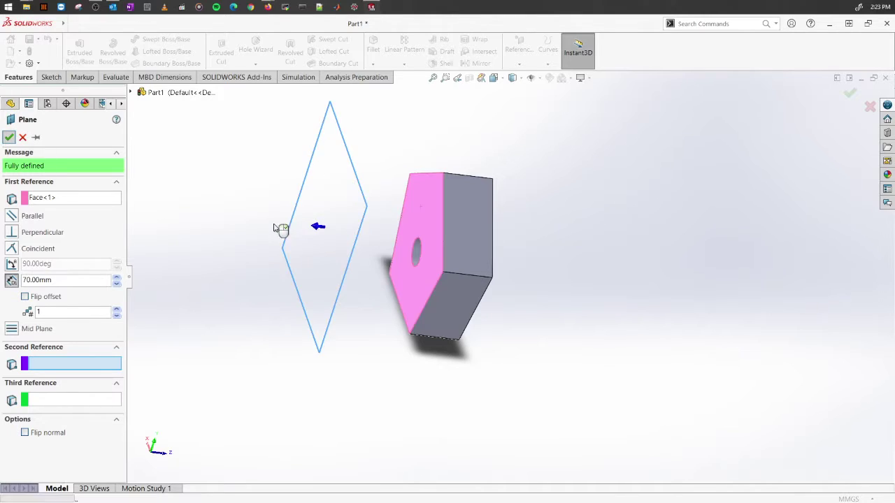
pyautogui.rightClick(322, 229)
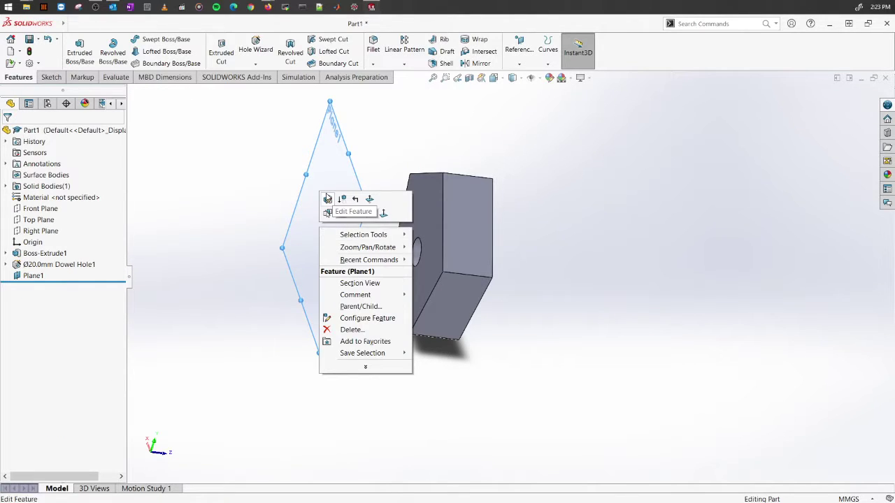
# Step: Sketch a corner rectangle on Plane1
pyautogui.click(341, 213)
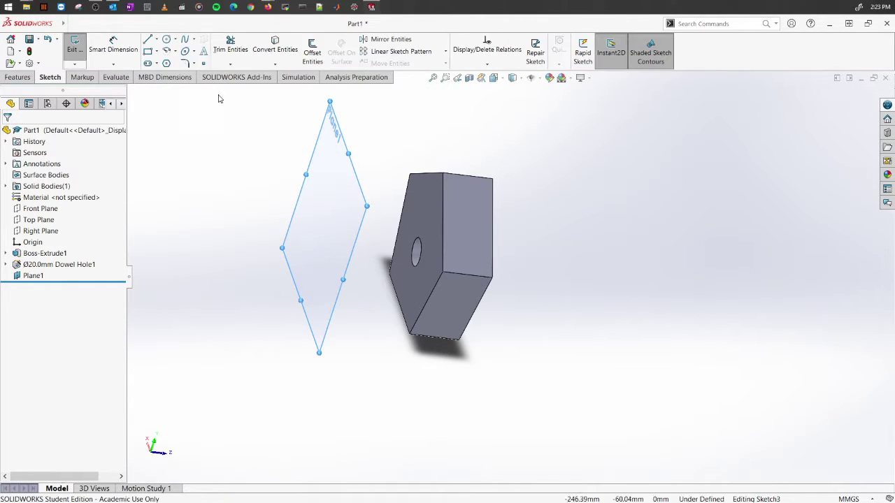
pyautogui.click(147, 52)
pyautogui.click(304, 199)
pyautogui.click(353, 238)
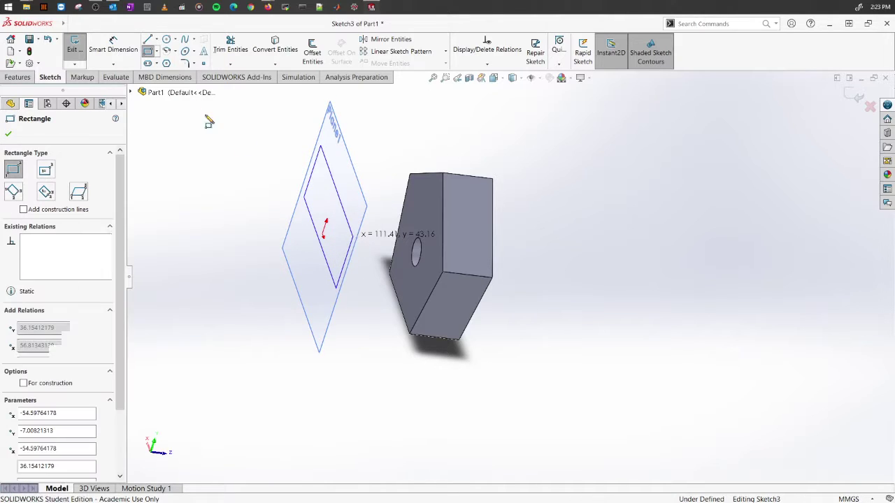
# Step: Extrude the rectangle 36 mm into a second block, then start a Fillet
pyautogui.click(19, 77)
pyautogui.click(79, 56)
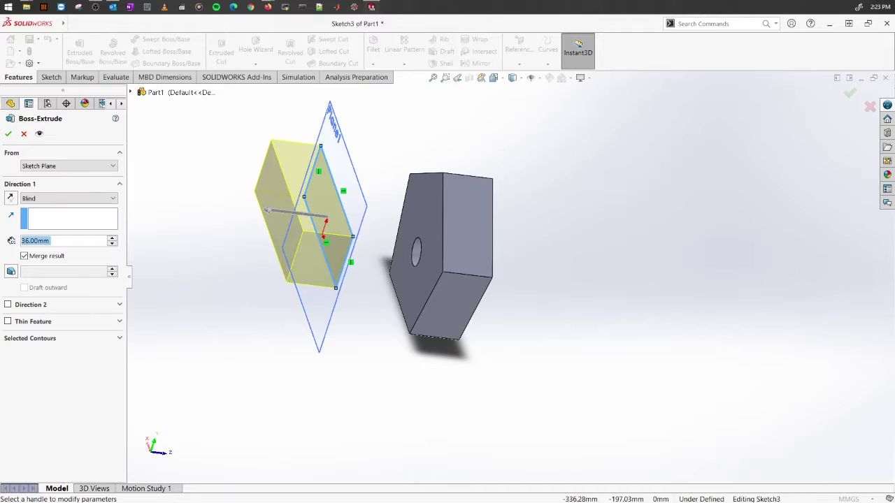
pyautogui.click(9, 131)
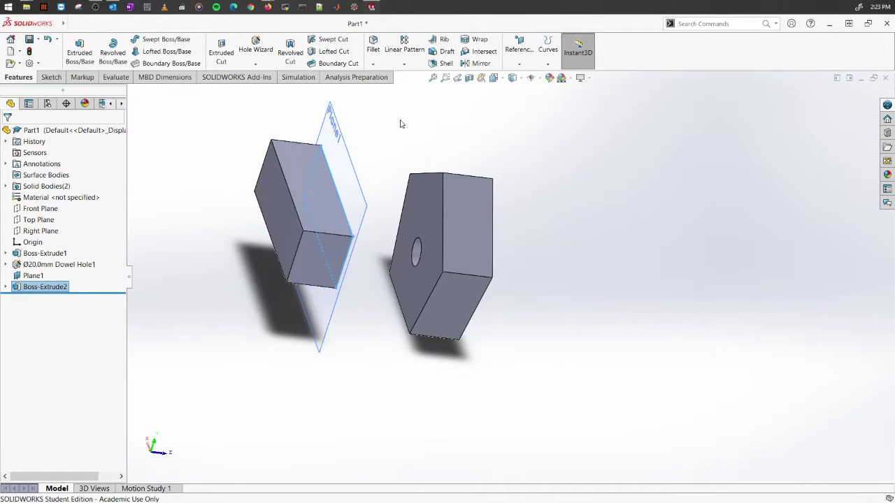
pyautogui.click(373, 49)
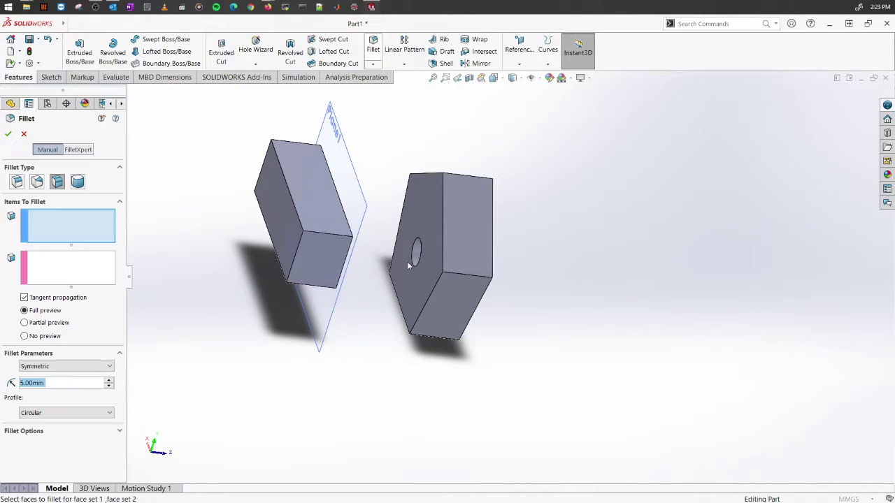
pyautogui.moveTo(407, 261); pyautogui.dragTo(469, 326, button='middle')
# Step: Round the column's top with a full round fillet between its two side faces, top face as center
pyautogui.moveTo(438, 163); pyautogui.dragTo(380, 146, button='middle')
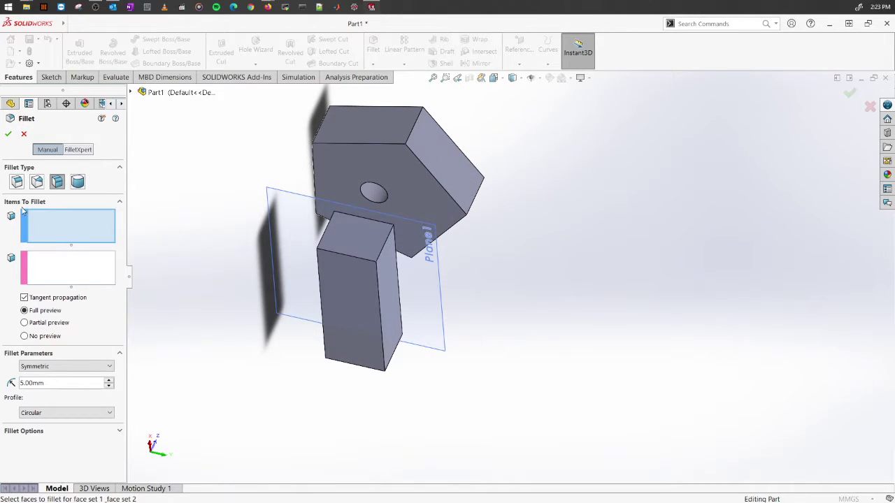
pyautogui.click(84, 234)
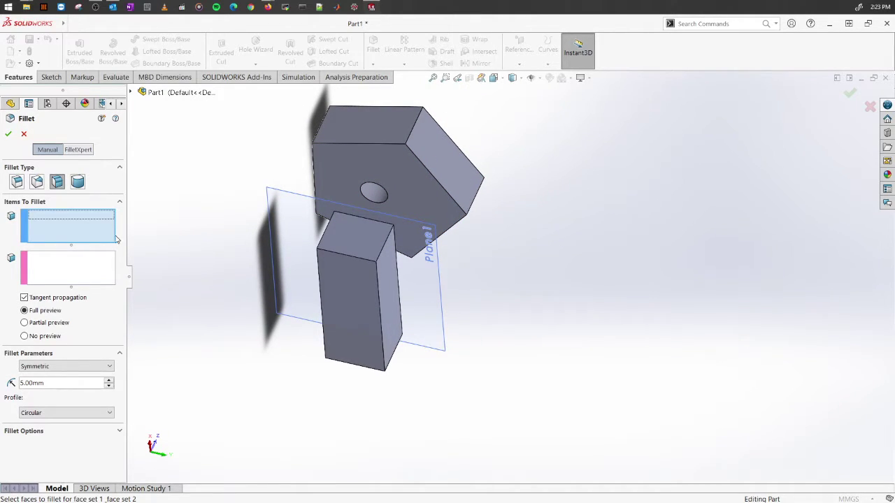
pyautogui.click(81, 184)
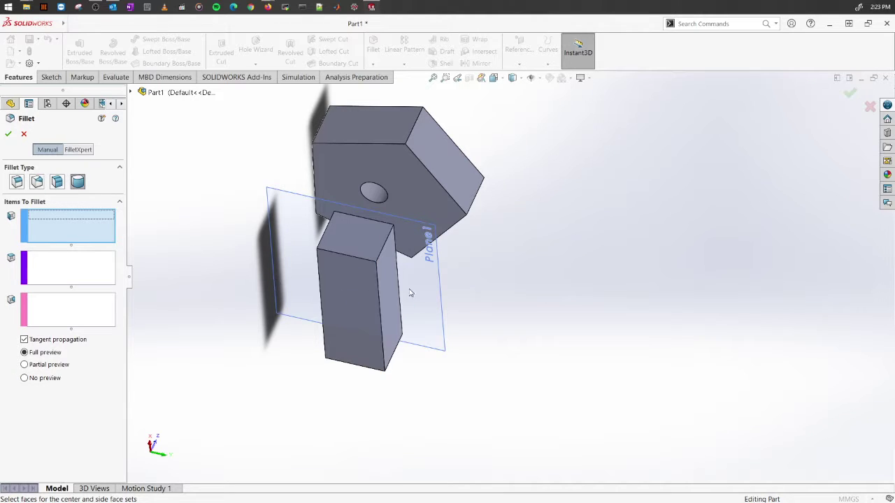
pyautogui.click(387, 288)
pyautogui.click(91, 277)
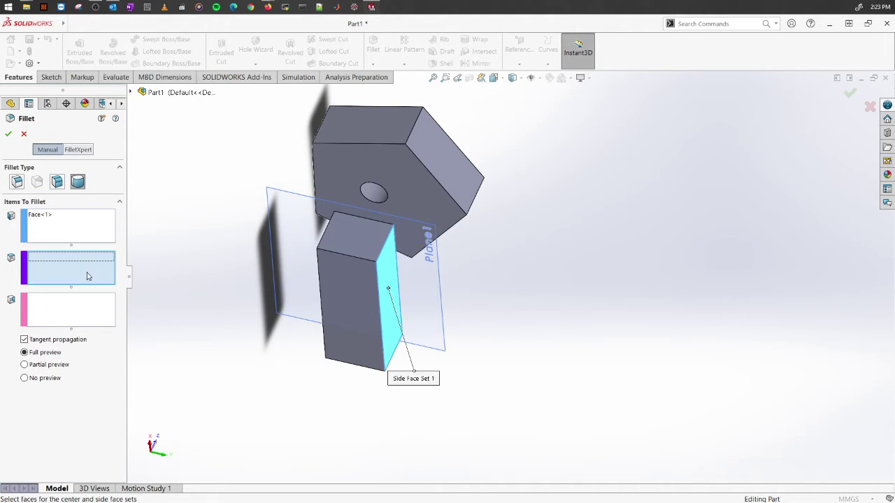
pyautogui.click(365, 254)
pyautogui.moveTo(362, 288); pyautogui.dragTo(395, 292, button='middle')
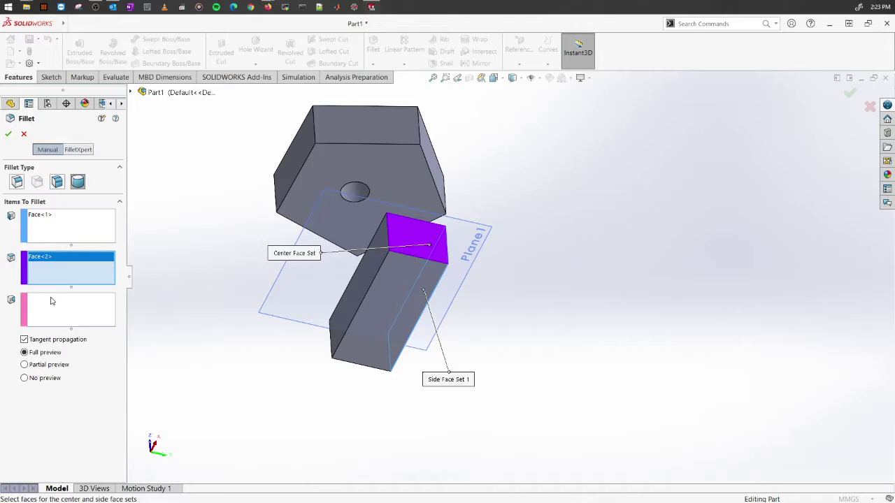
pyautogui.click(50, 300)
pyautogui.click(369, 277)
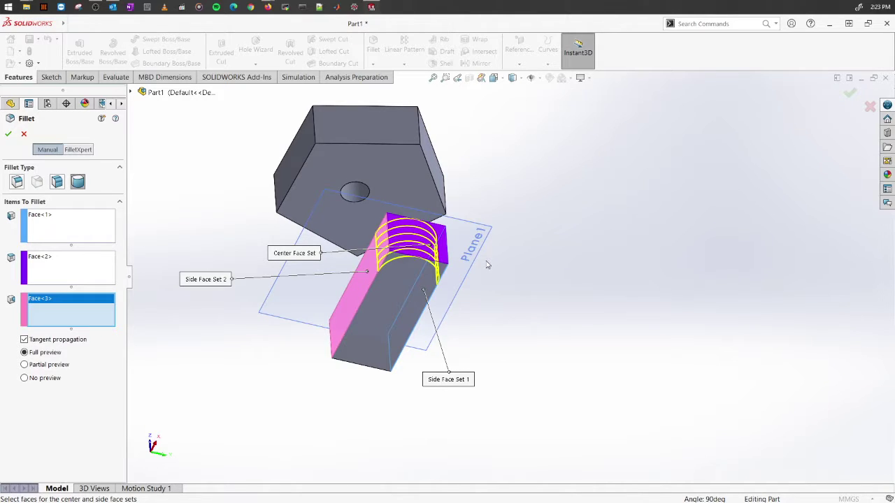
pyautogui.moveTo(487, 265); pyautogui.dragTo(442, 185, button='middle')
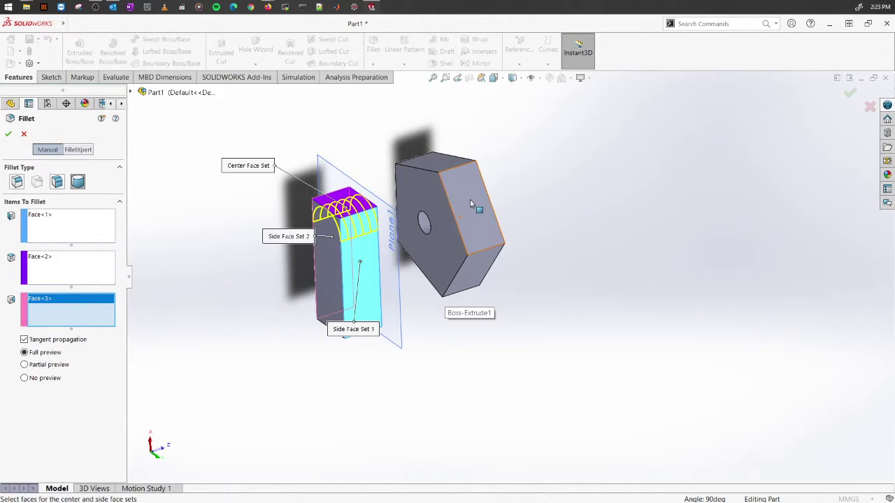
pyautogui.click(7, 133)
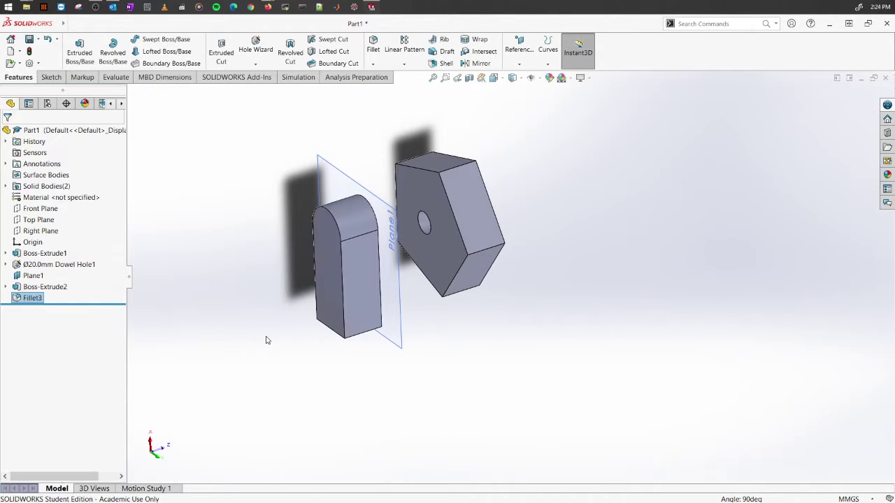
# Step: Delete Fillet3 so the column's top is square-edged again
pyautogui.moveTo(266, 341); pyautogui.dragTo(478, 425, button='middle')
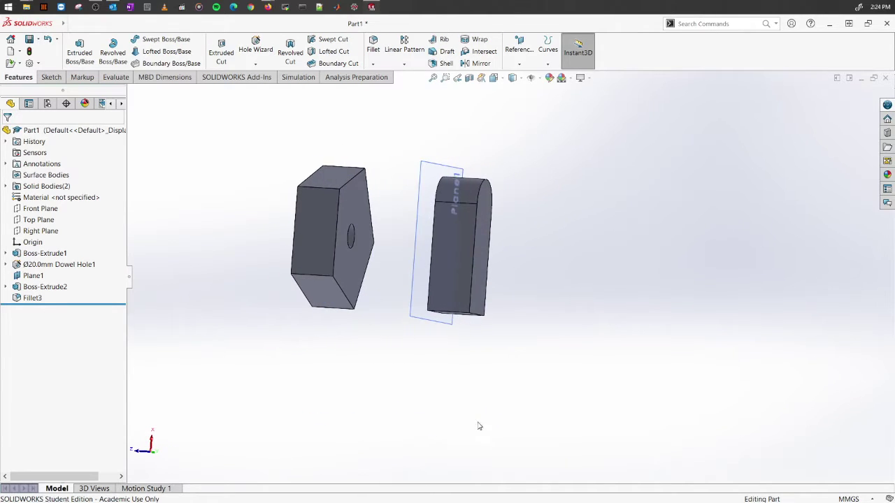
pyautogui.moveTo(520, 375); pyautogui.dragTo(421, 389, button='middle')
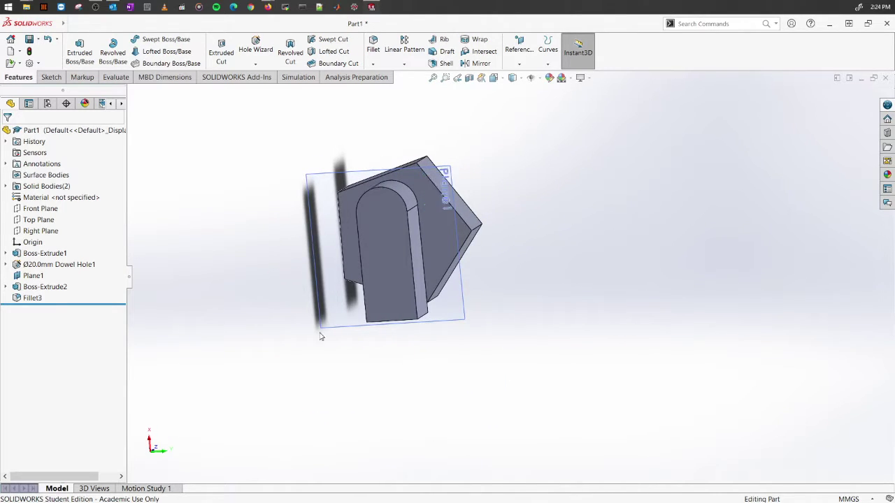
pyautogui.rightClick(39, 298)
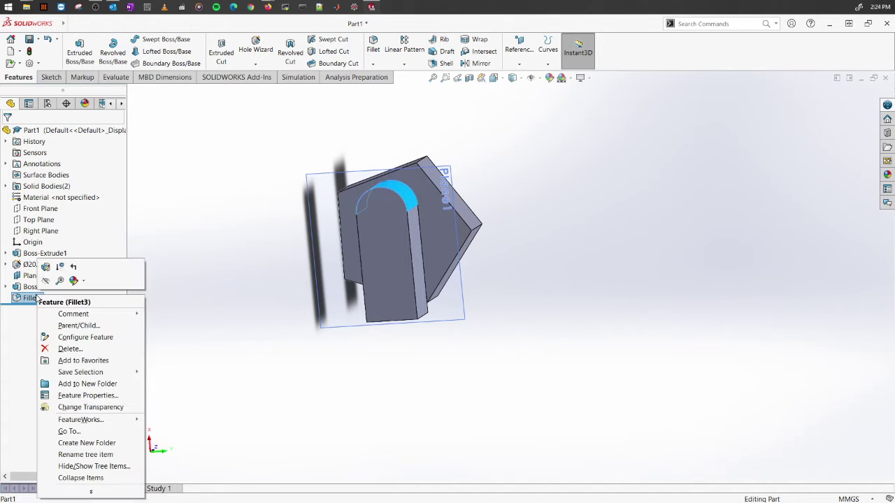
pyautogui.click(81, 349)
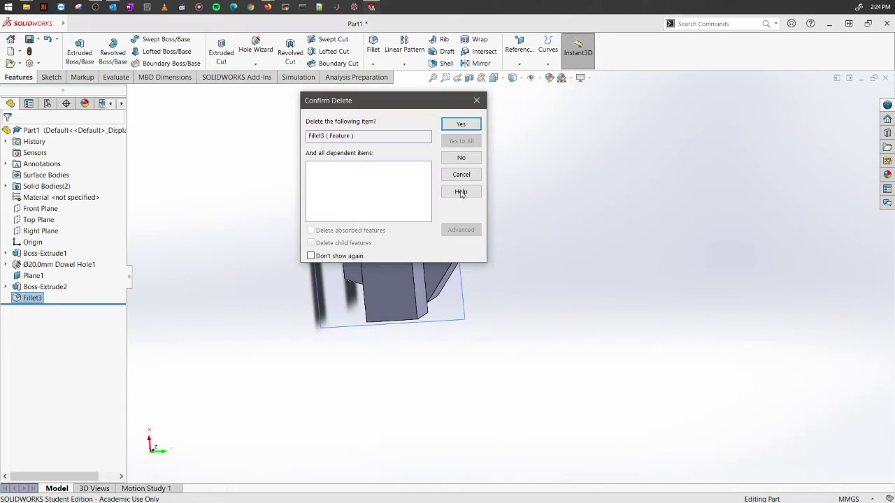
pyautogui.click(464, 124)
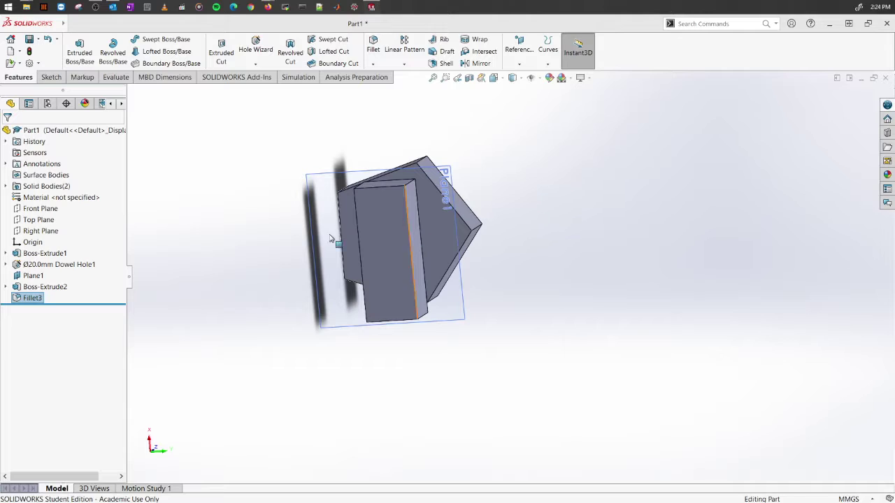
pyautogui.moveTo(288, 202); pyautogui.dragTo(376, 248, button='middle')
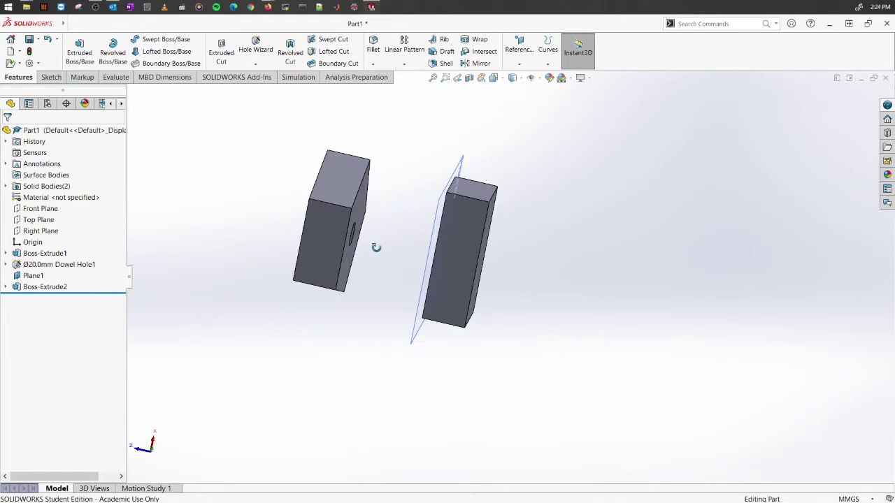
# Step: Start a Chamfer at 10 mm and 45°, viewing the column's edges
pyautogui.click(374, 67)
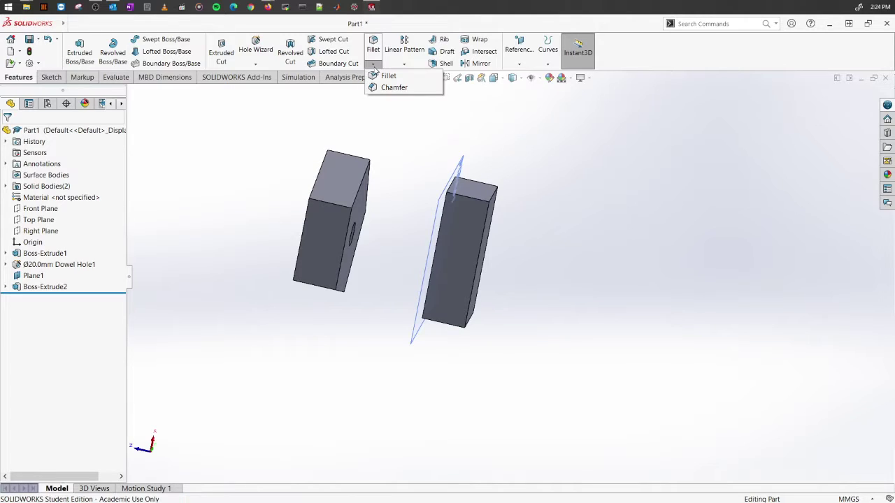
pyautogui.click(406, 89)
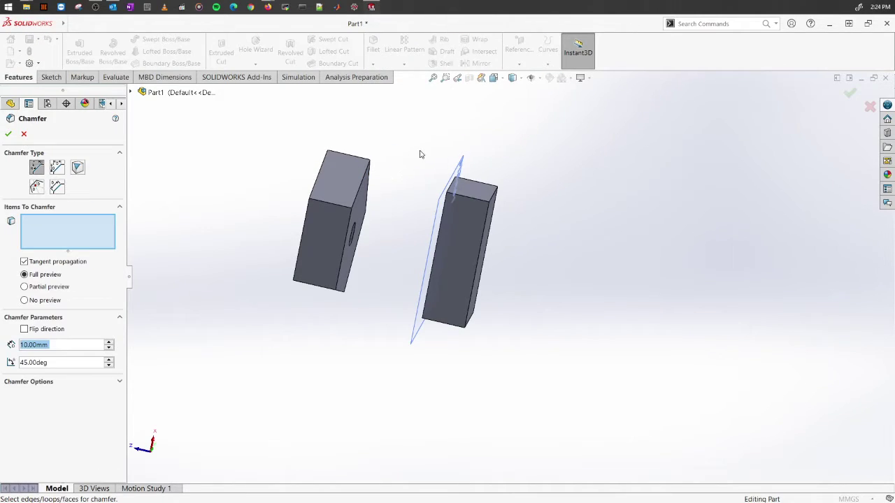
pyautogui.moveTo(420, 154); pyautogui.dragTo(392, 203, button='middle')
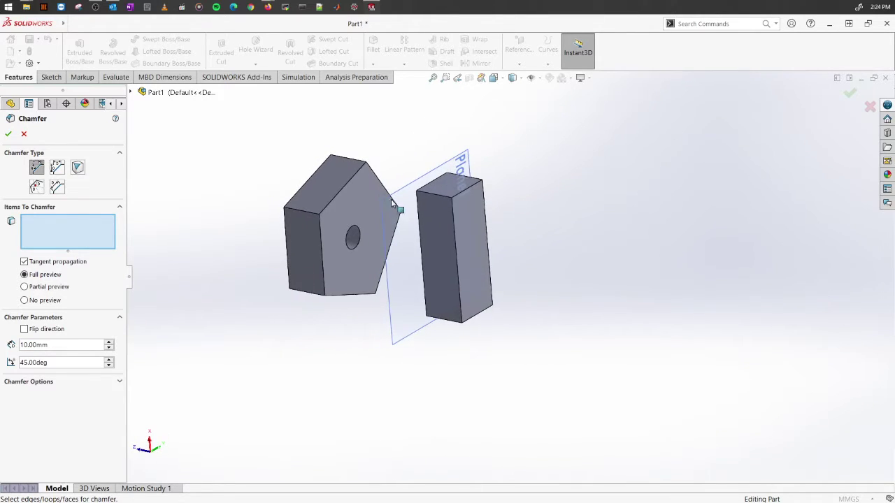
pyautogui.scroll(-3, 464, 203)
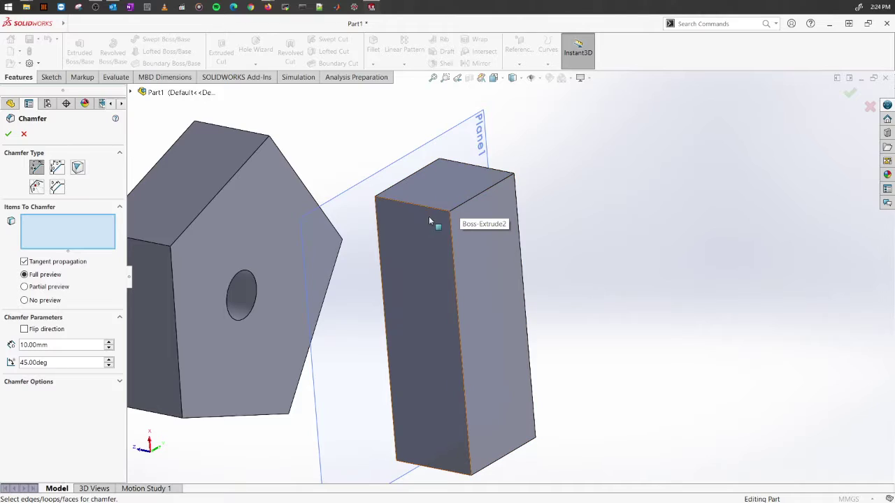
pyautogui.moveTo(529, 240); pyautogui.dragTo(545, 223, button='middle')
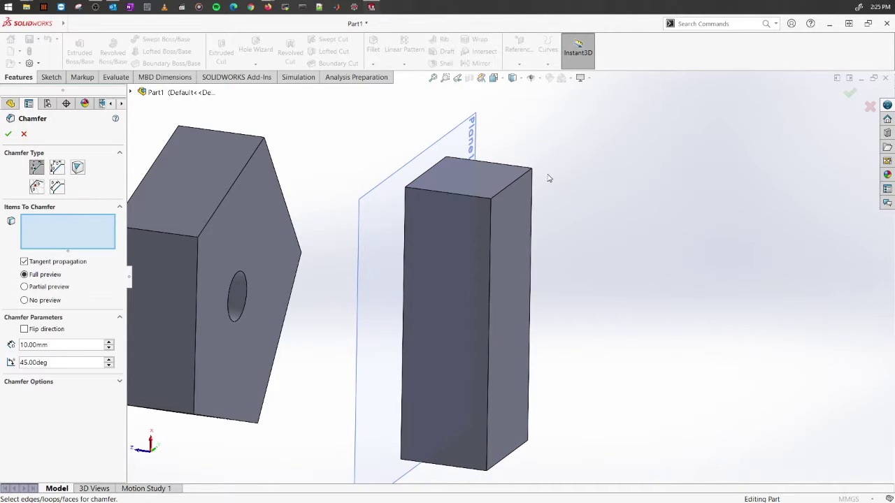
pyautogui.click(56, 168)
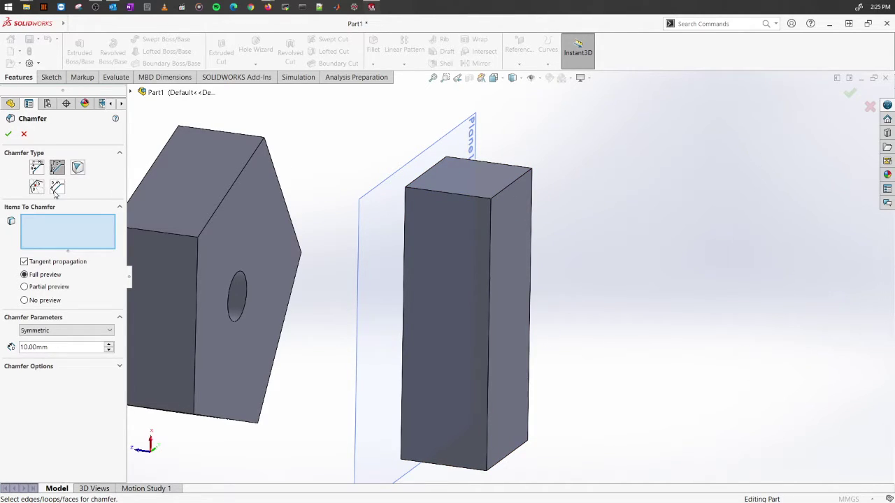
pyautogui.click(59, 190)
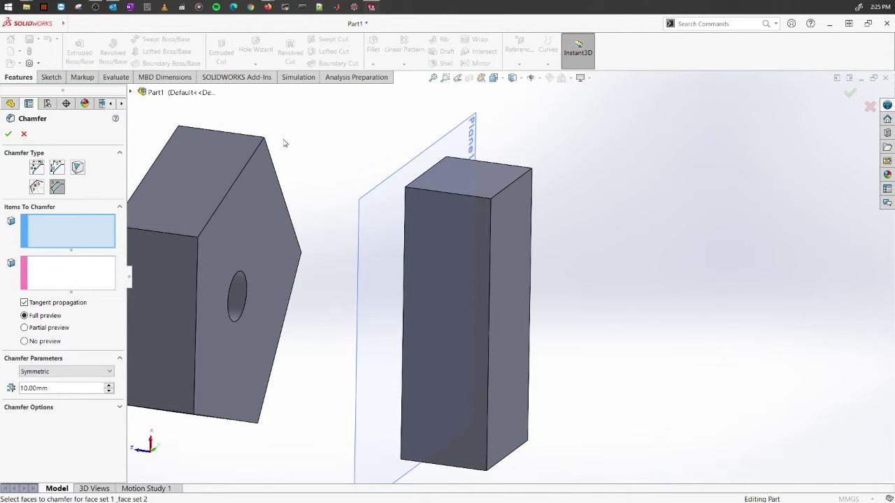
pyautogui.click(37, 167)
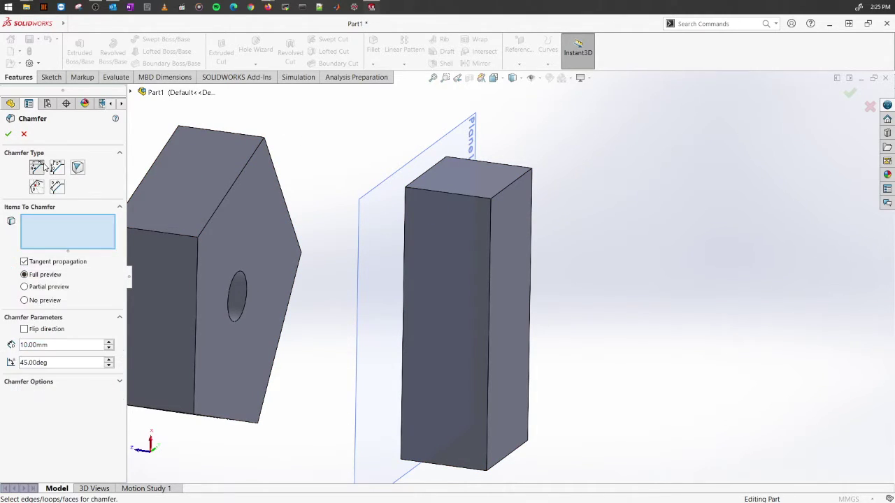
pyautogui.click(78, 168)
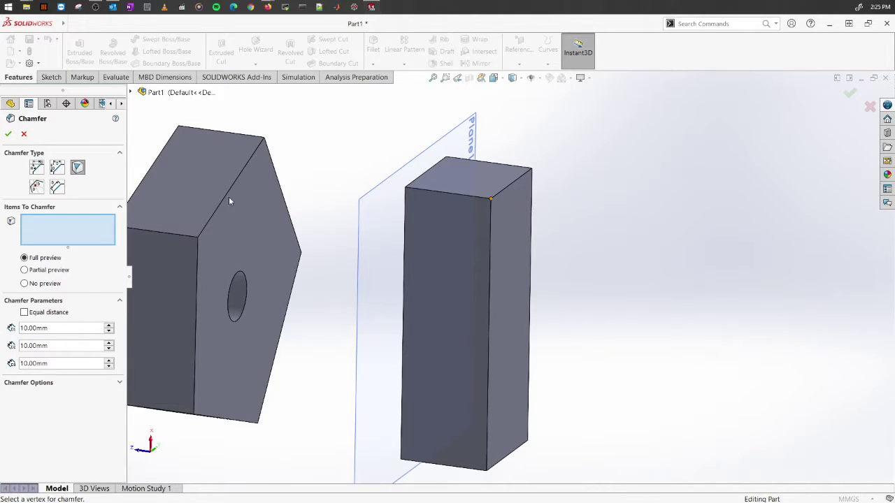
pyautogui.click(36, 168)
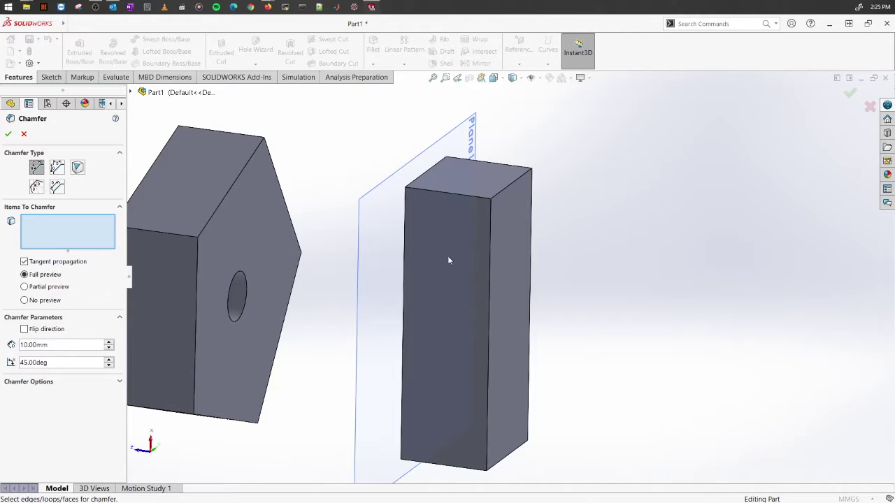
# Step: Chamfer the column's top edge at 15 mm and 25° as Chamfer1
pyautogui.click(515, 184)
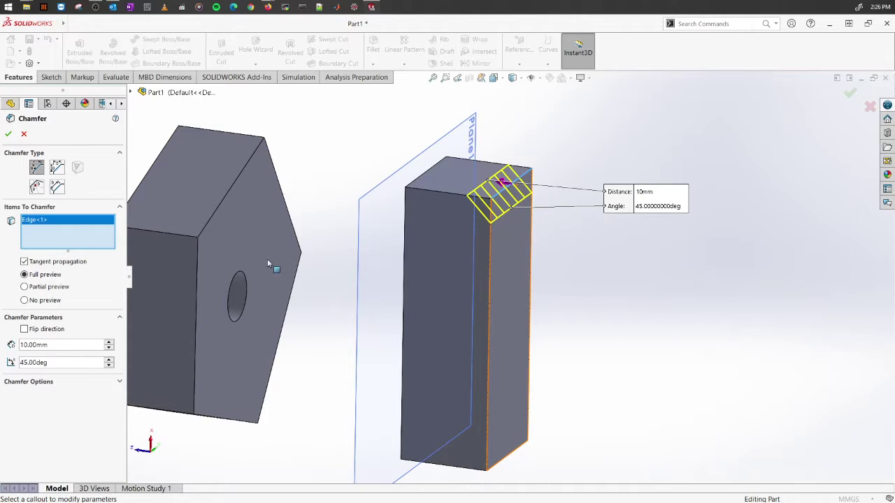
pyautogui.doubleClick(55, 344)
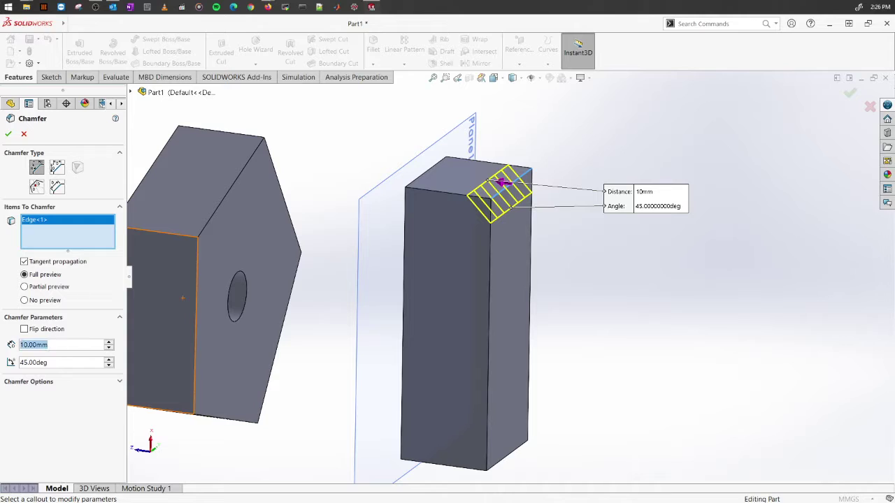
pyautogui.moveTo(553, 261); pyautogui.dragTo(573, 240, button='middle')
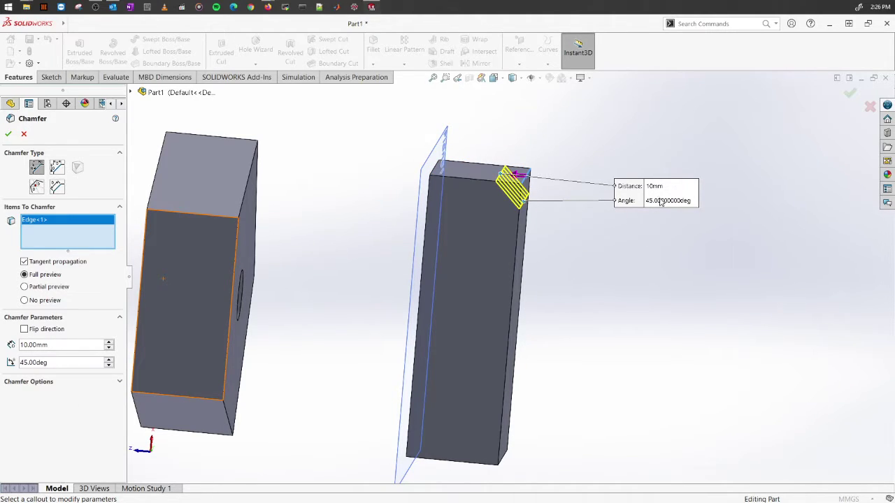
pyautogui.scroll(-3, 660, 202)
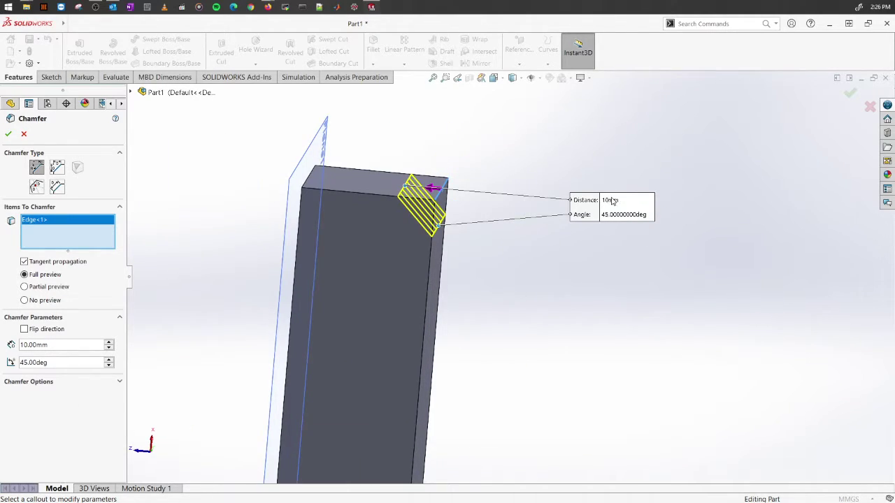
pyautogui.click(611, 200)
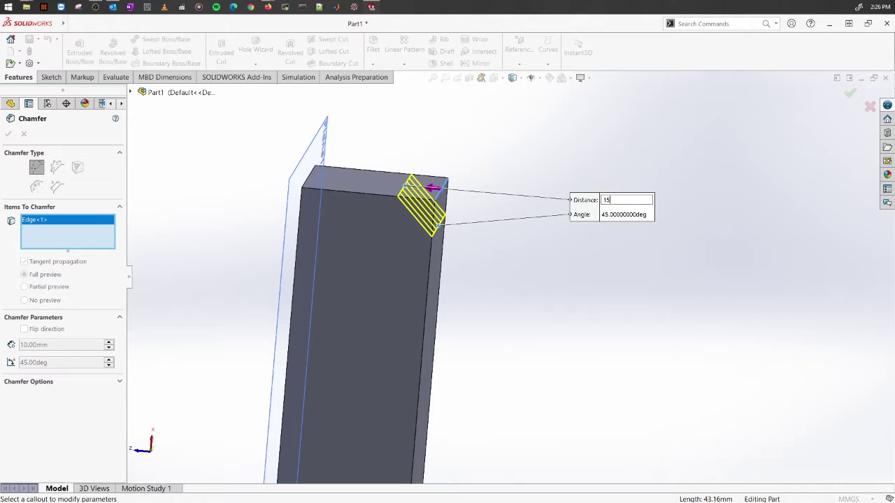
pyautogui.press('Return')
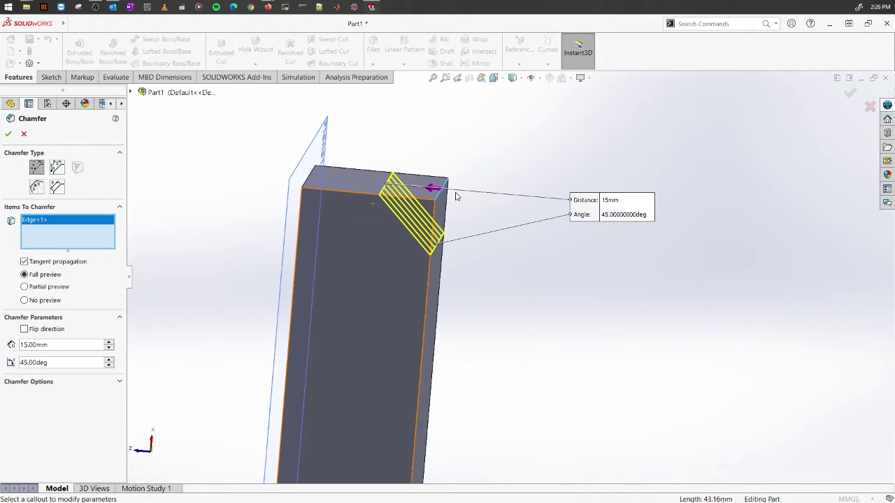
pyautogui.click(629, 215)
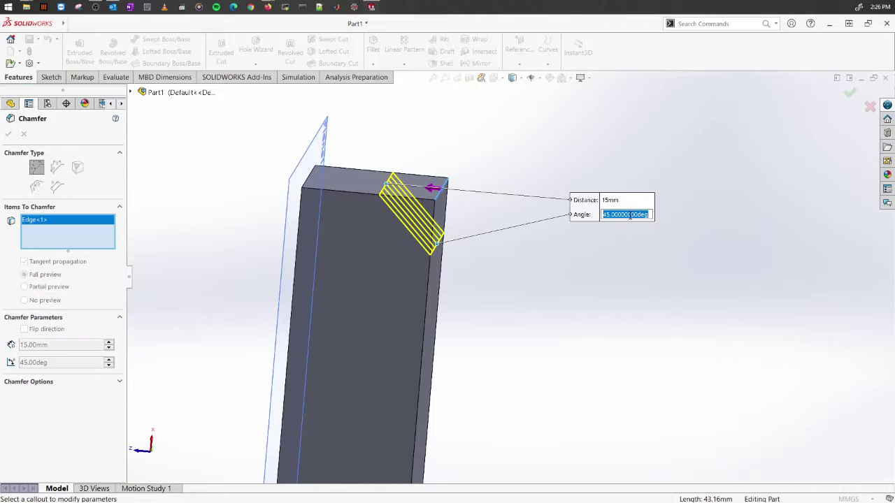
pyautogui.write('25')
pyautogui.press('Return')
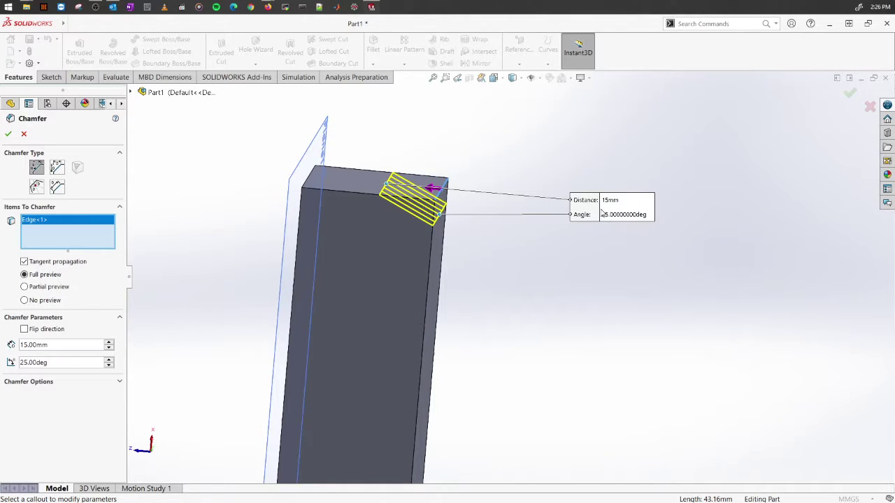
pyautogui.moveTo(419, 199); pyautogui.dragTo(395, 201, button='middle')
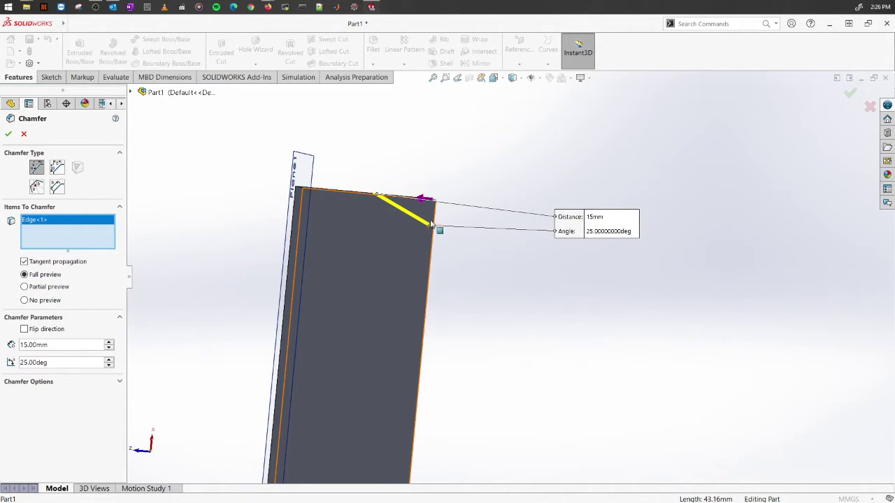
pyautogui.click(8, 134)
pyautogui.moveTo(501, 326); pyautogui.dragTo(501, 344, button='middle')
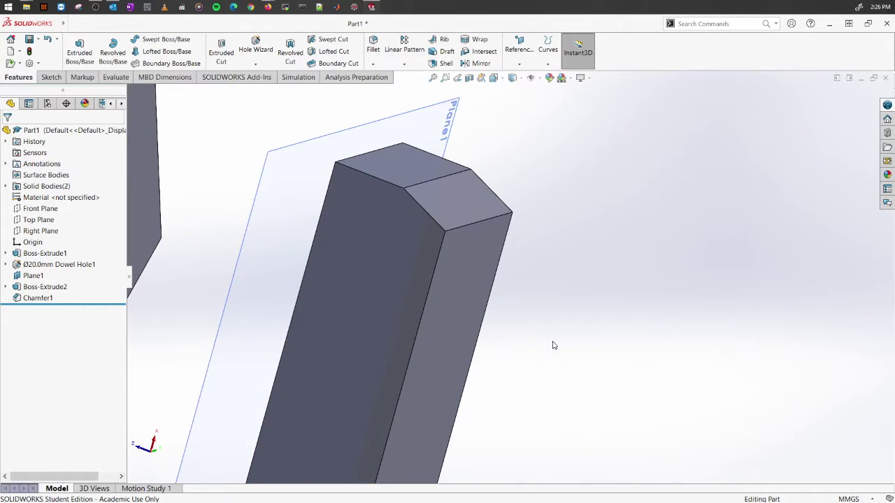
# Step: Start a Distance-Distance chamfer on the column's left top edge with a 5 mm distance
pyautogui.click(373, 63)
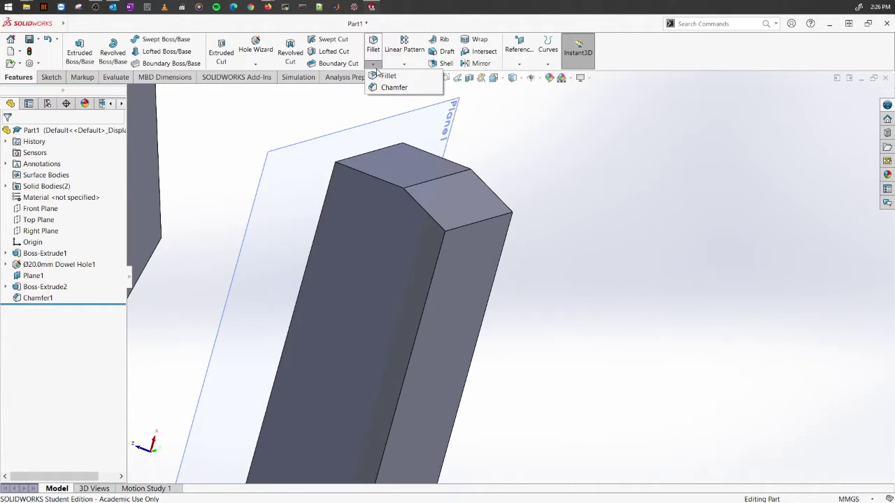
pyautogui.click(395, 88)
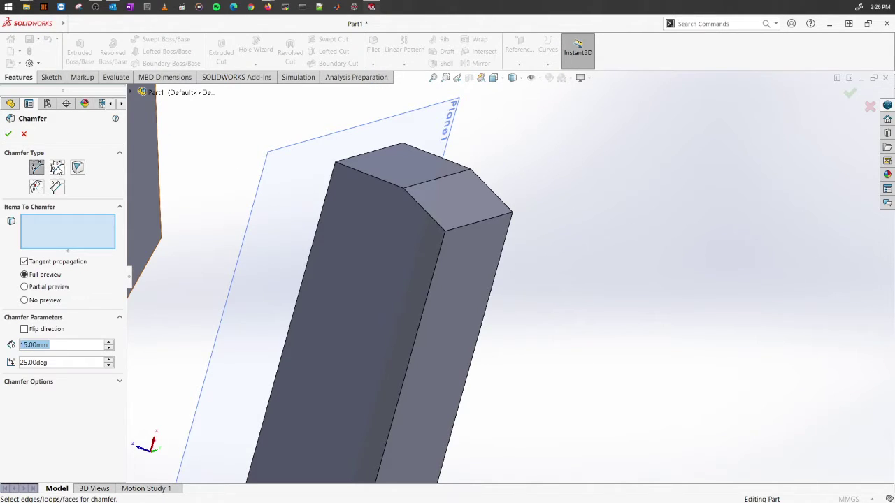
pyautogui.click(57, 167)
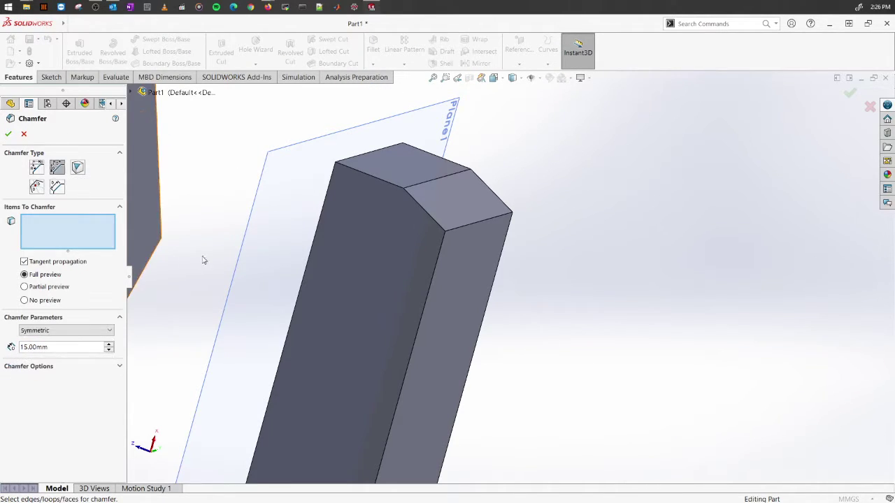
pyautogui.moveTo(201, 257); pyautogui.dragTo(421, 151, button='middle')
pyautogui.scroll(3, 329, 236)
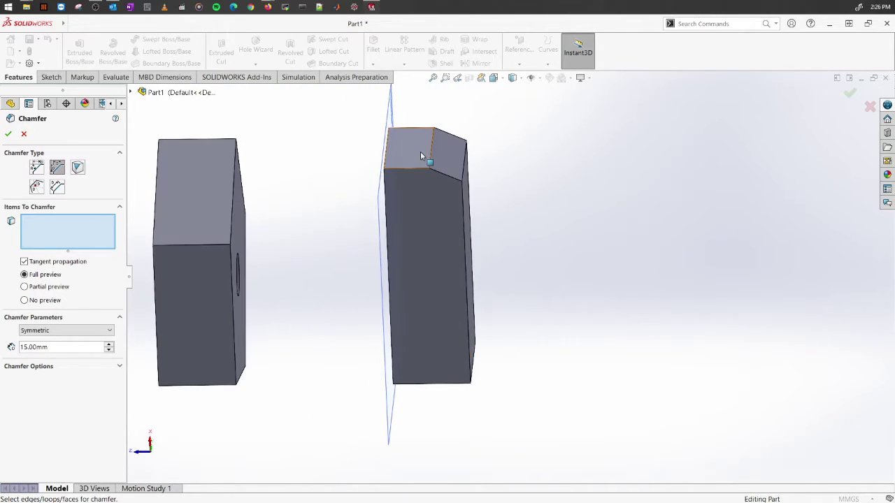
pyautogui.scroll(-3, 422, 152)
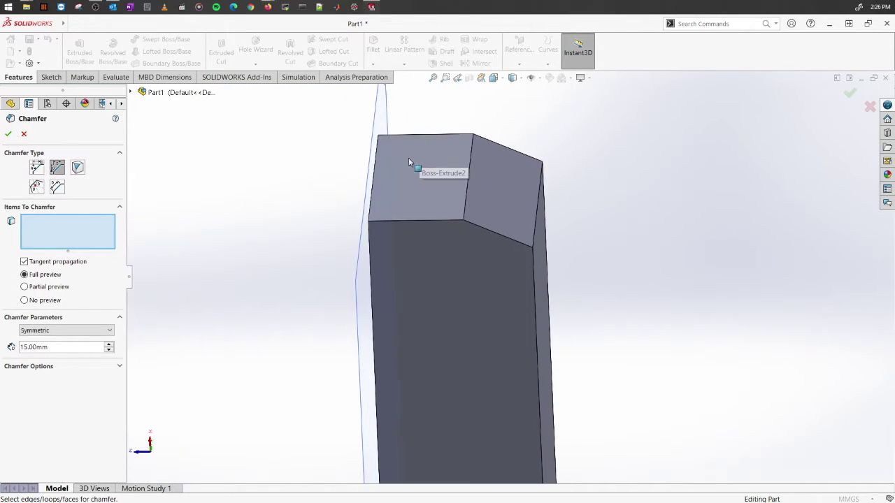
pyautogui.click(375, 175)
pyautogui.moveTo(437, 183); pyautogui.dragTo(435, 132, button='middle')
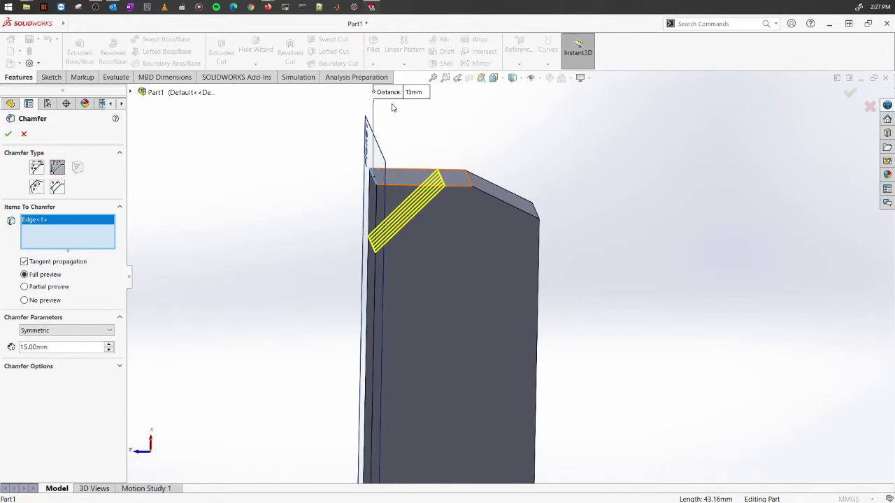
pyautogui.moveTo(394, 96); pyautogui.dragTo(296, 198)
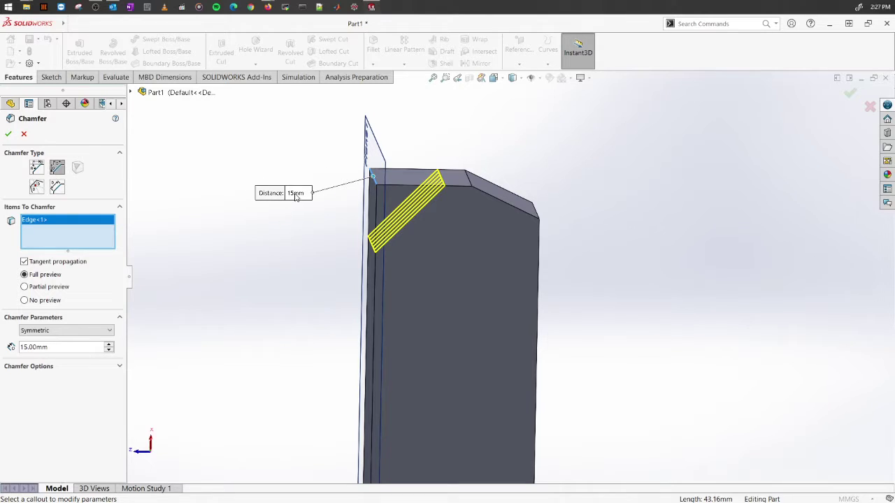
pyautogui.click(296, 196)
pyautogui.write('5')
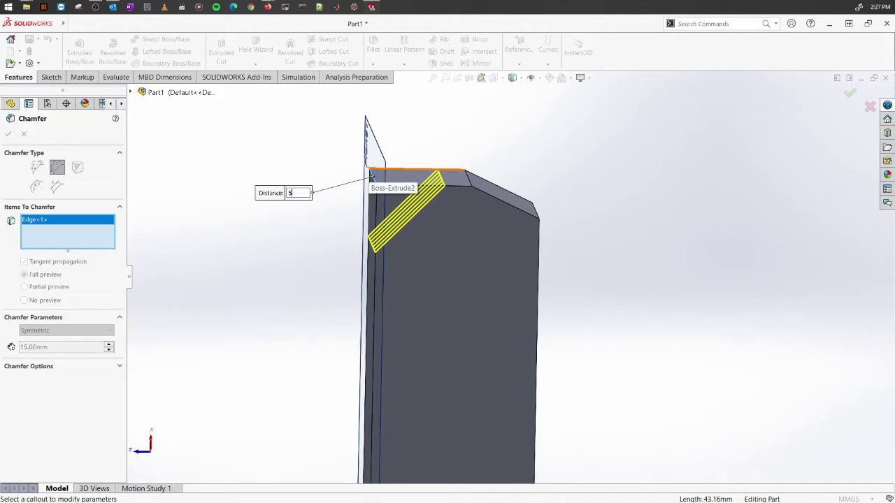
pyautogui.press('Return')
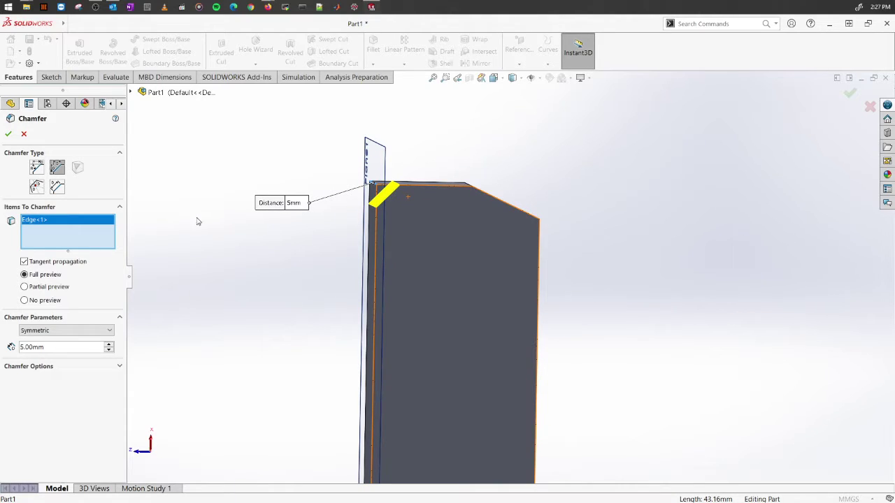
# Step: Make the chamfer asymmetric with 15 mm and 12 mm distances and accept Chamfer2
pyautogui.click(64, 333)
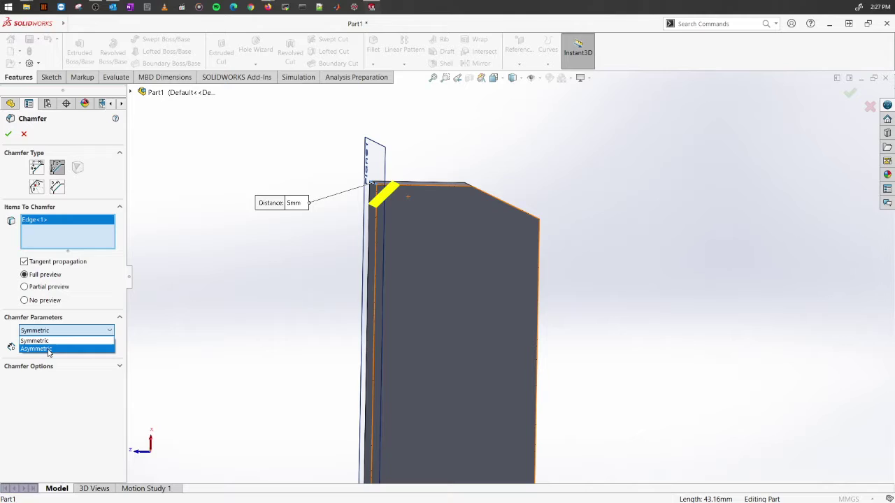
pyautogui.click(49, 349)
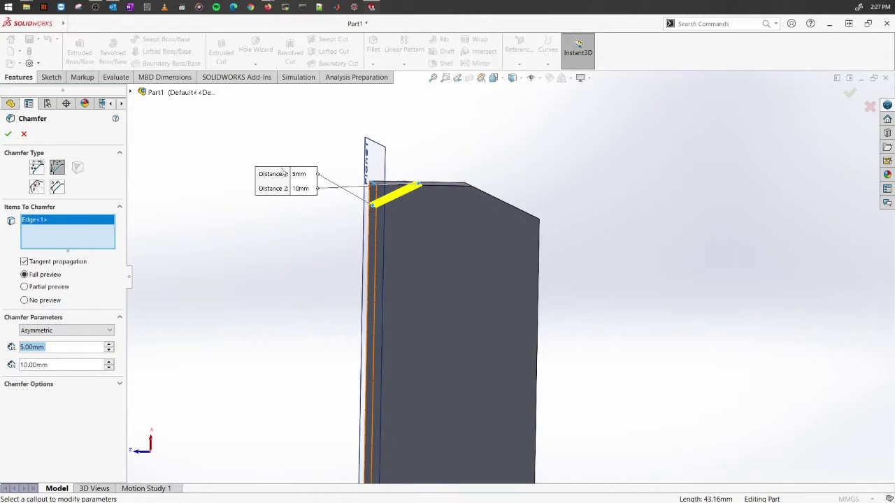
pyautogui.click(297, 175)
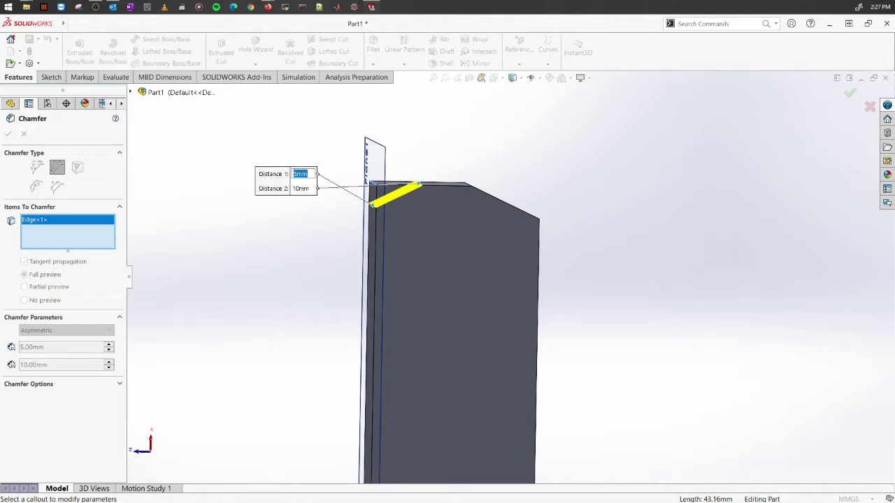
pyautogui.write('15')
pyautogui.press('Return')
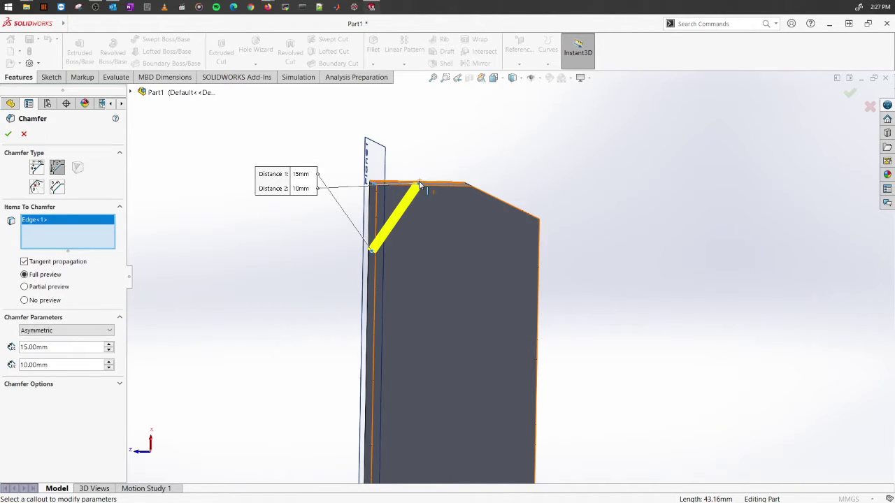
pyautogui.click(301, 189)
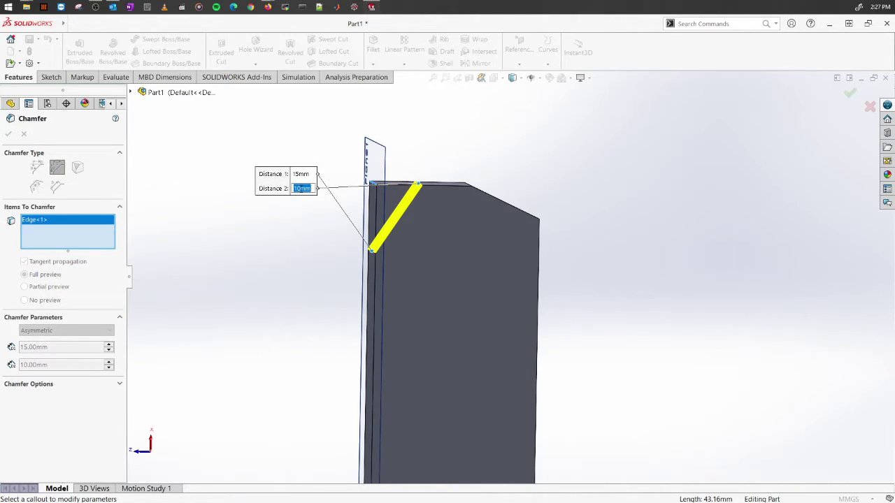
pyautogui.write('12')
pyautogui.press('Return')
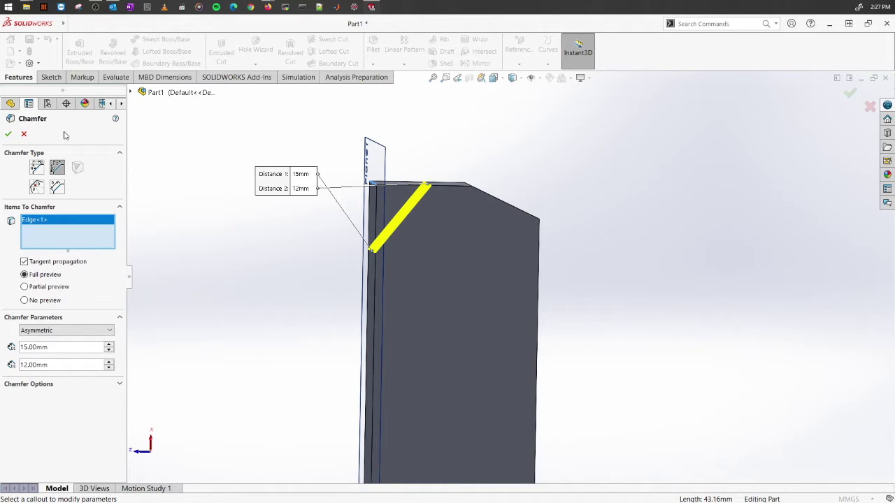
pyautogui.click(9, 134)
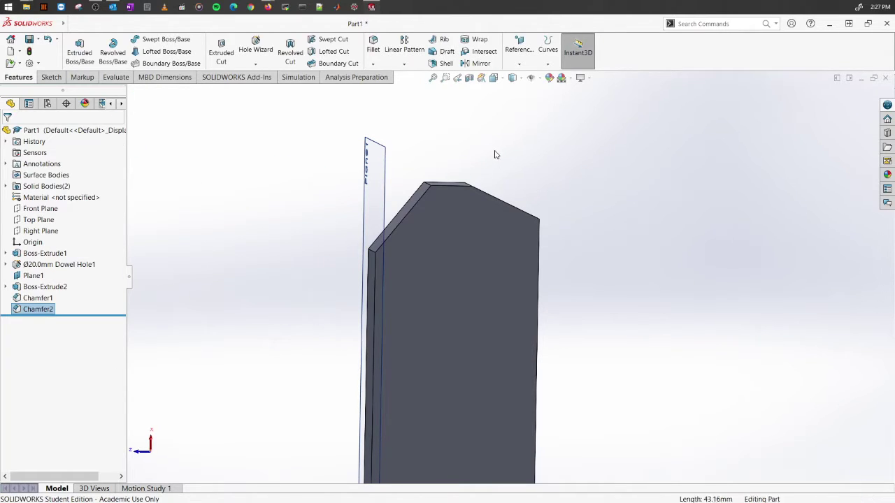
pyautogui.moveTo(496, 160); pyautogui.dragTo(528, 323, button='middle')
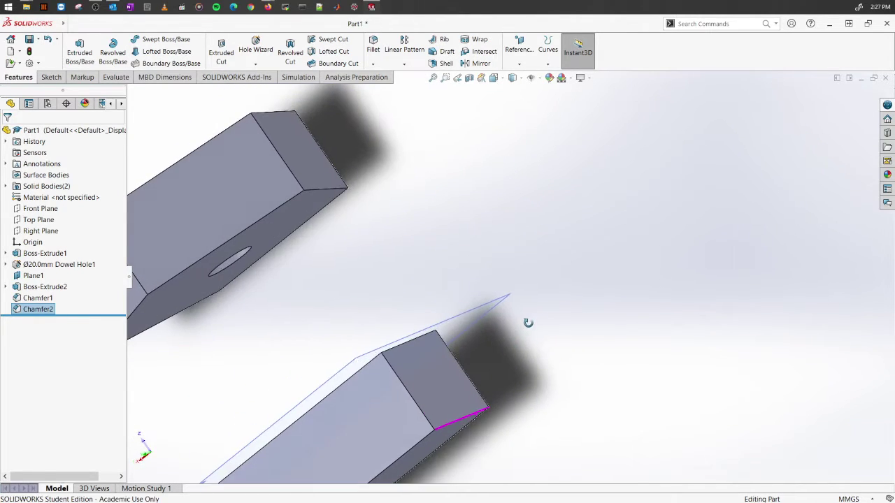
pyautogui.scroll(2, 419, 475)
pyautogui.scroll(-5, 420, 475)
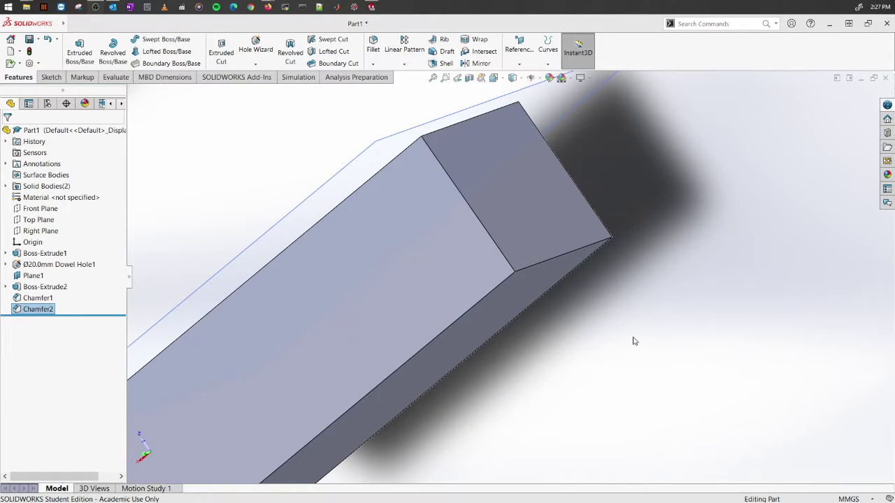
pyautogui.click(373, 64)
# Step: Start a Vertex chamfer on the column's top corner
pyautogui.click(395, 88)
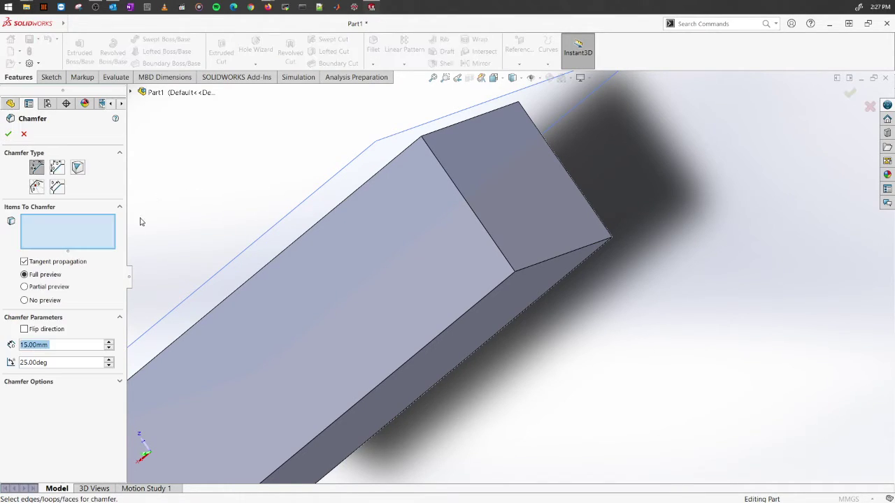
pyautogui.click(77, 168)
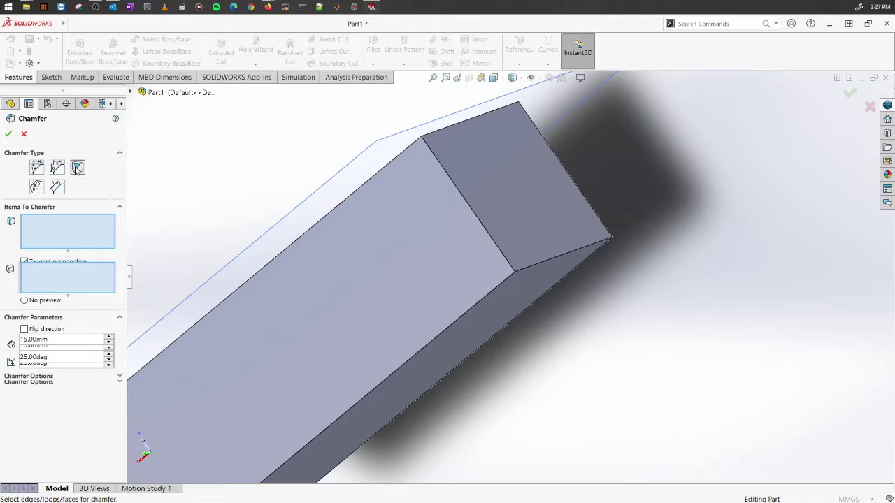
pyautogui.click(515, 272)
pyautogui.moveTo(517, 275); pyautogui.dragTo(429, 280, button='middle')
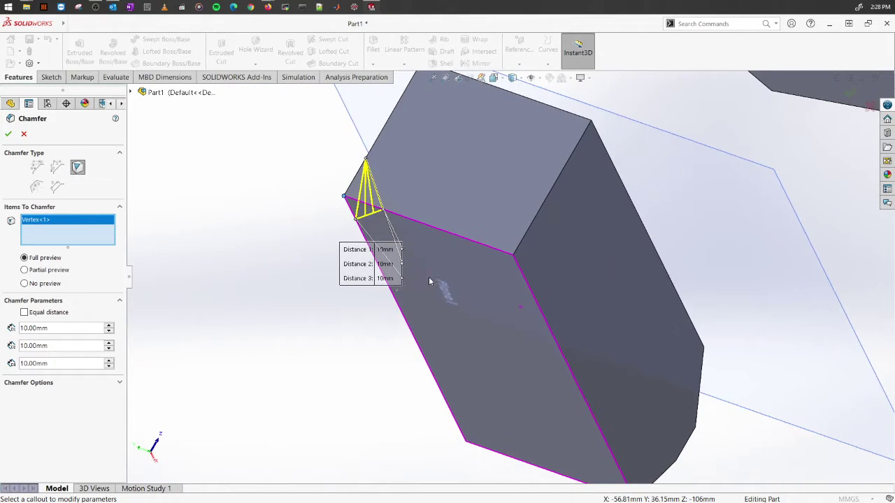
pyautogui.moveTo(349, 260); pyautogui.dragTo(210, 189)
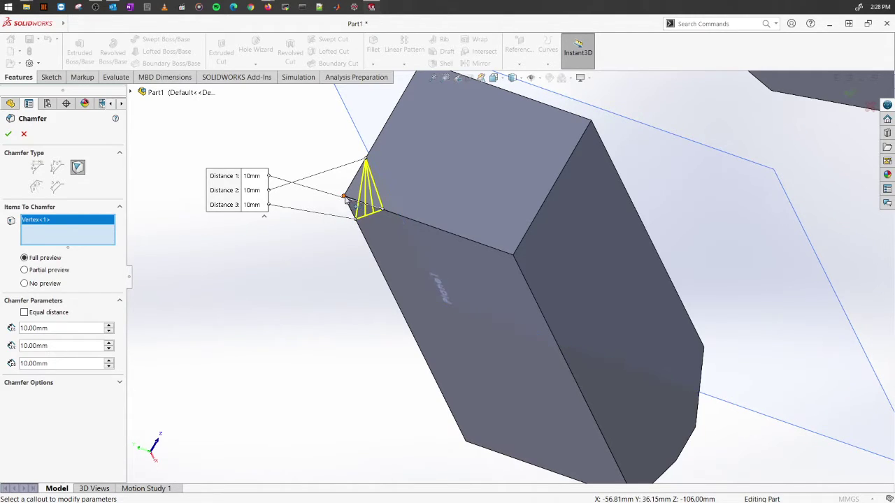
# Step: Set the corner distances to 15, 5 and 20 mm and apply Chamfer3
pyautogui.click(255, 180)
pyautogui.write('15')
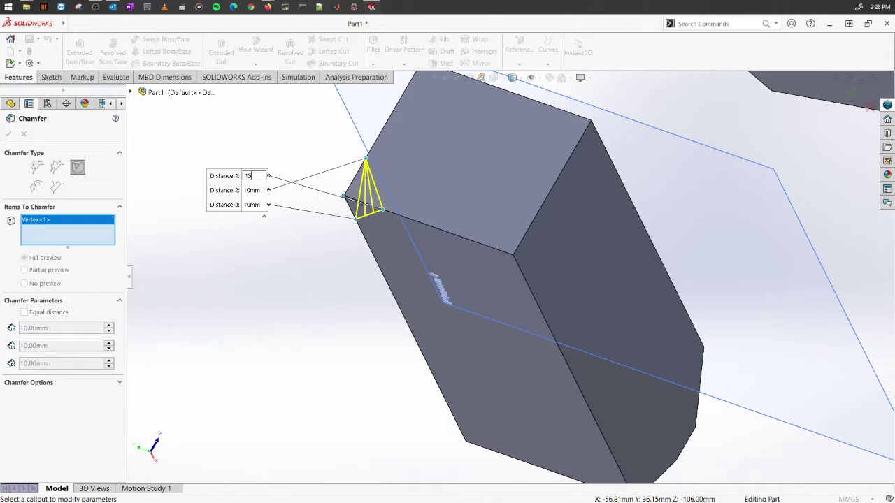
pyautogui.press('Return')
pyautogui.click(252, 190)
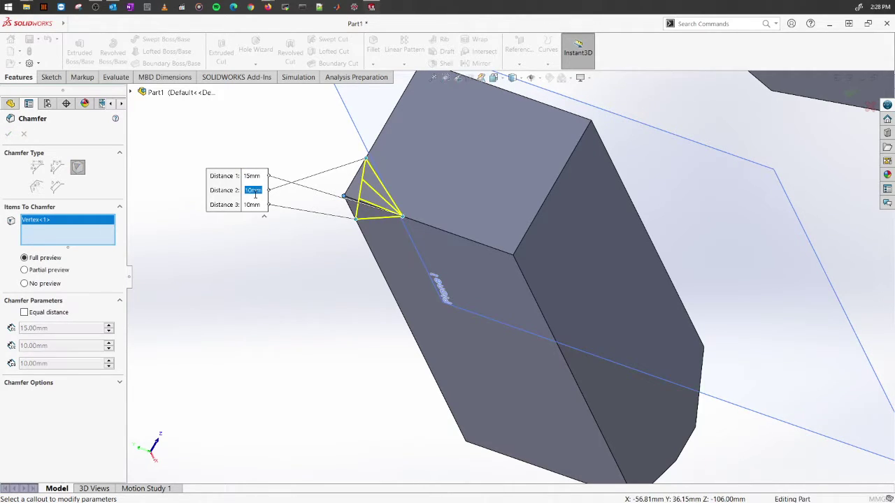
pyautogui.write('5')
pyautogui.press('Return')
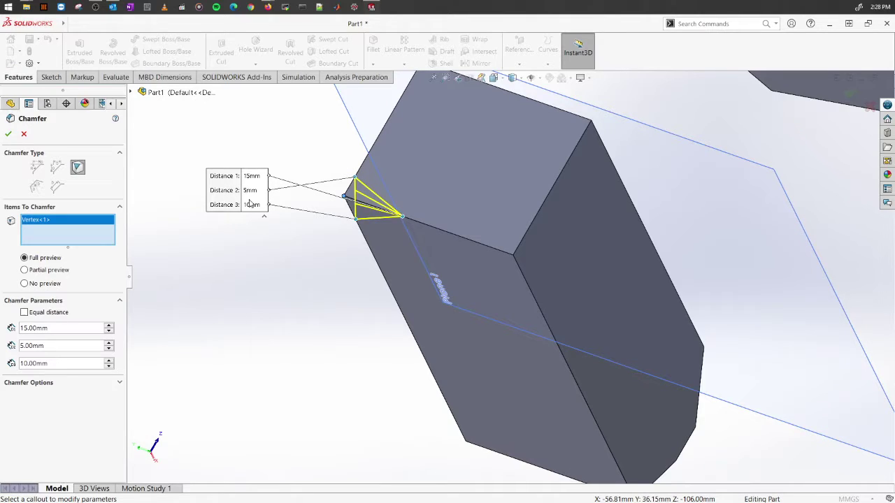
pyautogui.click(251, 204)
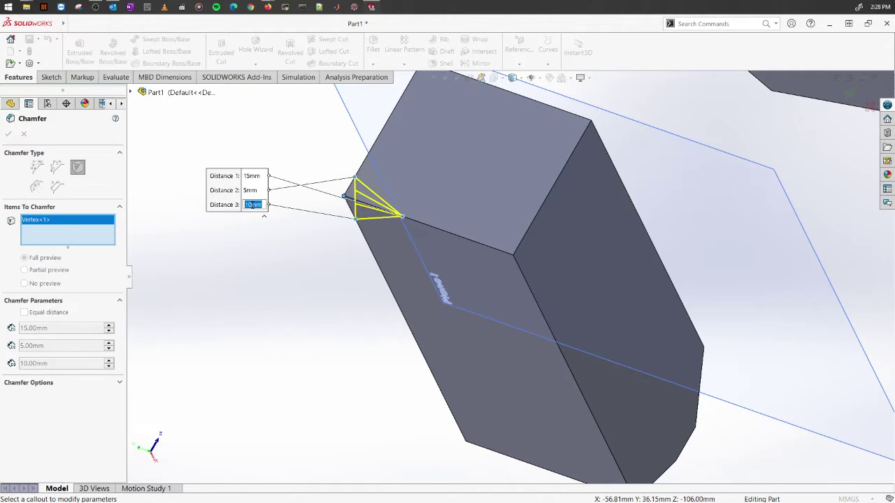
pyautogui.write('20')
pyautogui.press('Return')
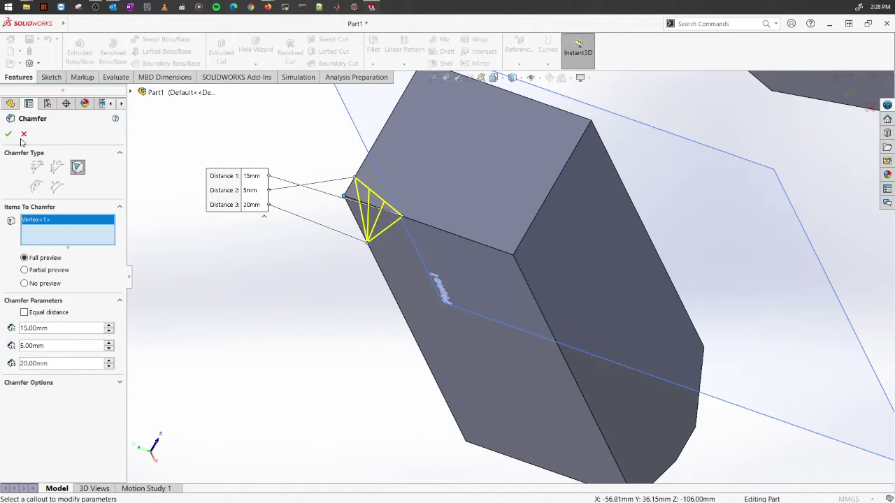
pyautogui.click(7, 134)
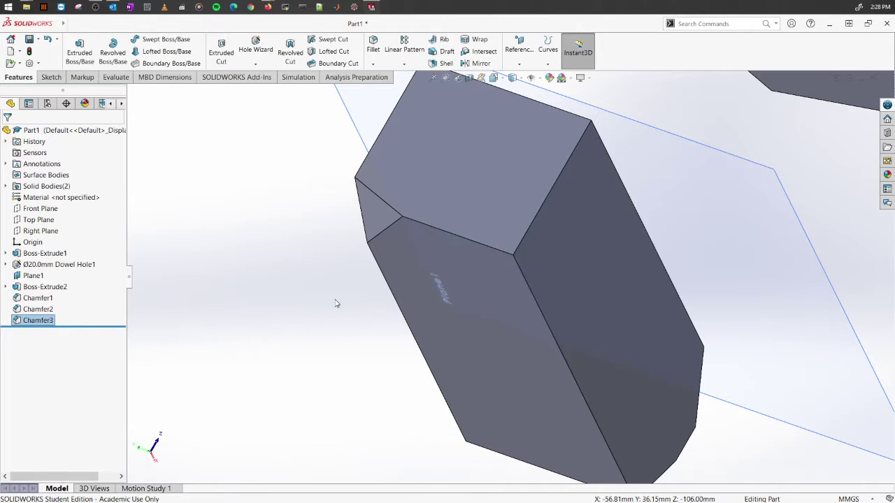
pyautogui.moveTo(335, 303); pyautogui.dragTo(343, 244, button='middle')
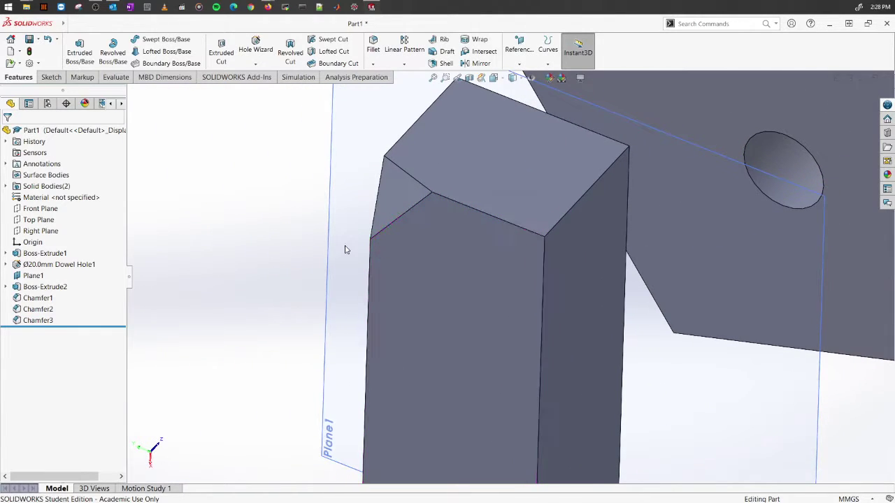
# Step: Start a Face-Face chamfer using the right front face and the top face as the two sets
pyautogui.click(345, 250)
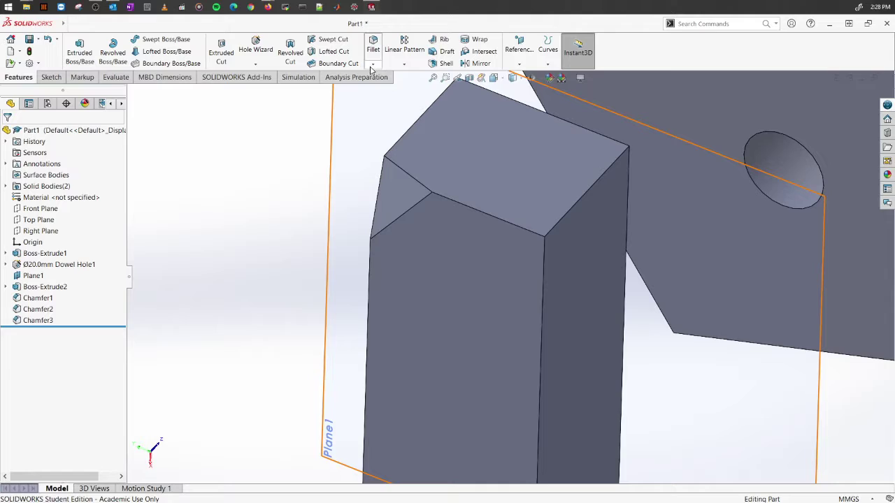
pyautogui.click(371, 66)
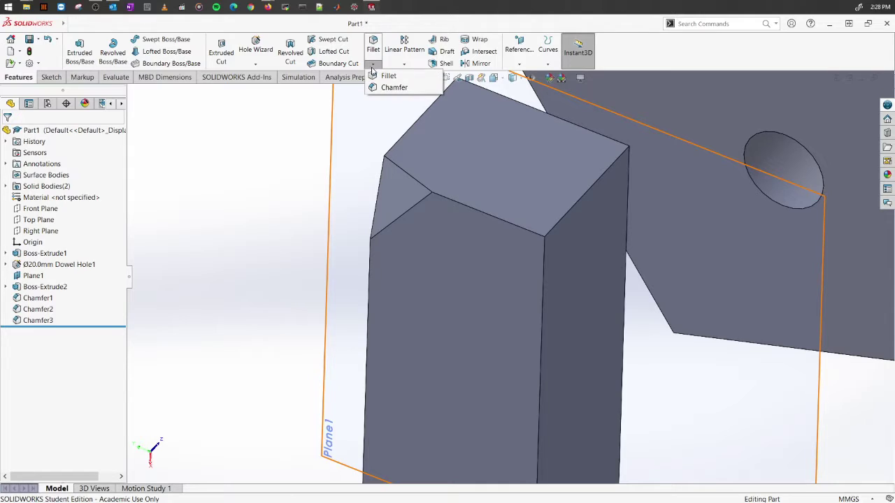
pyautogui.click(430, 90)
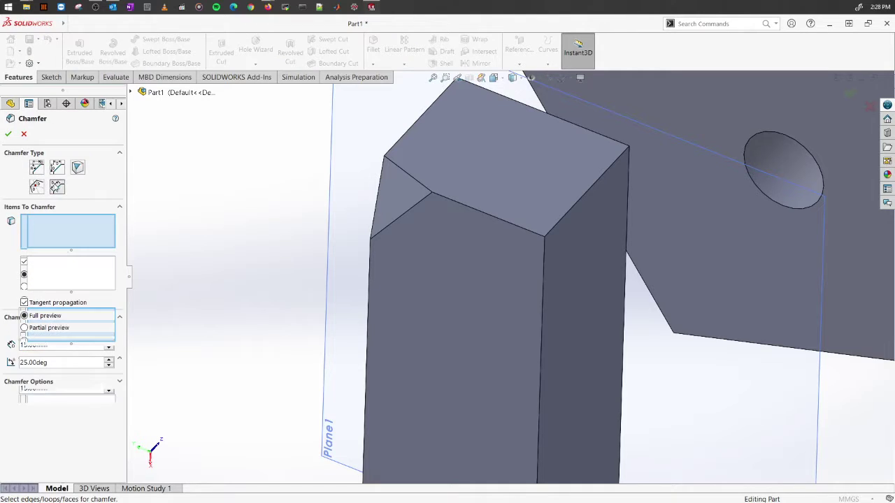
pyautogui.click(57, 187)
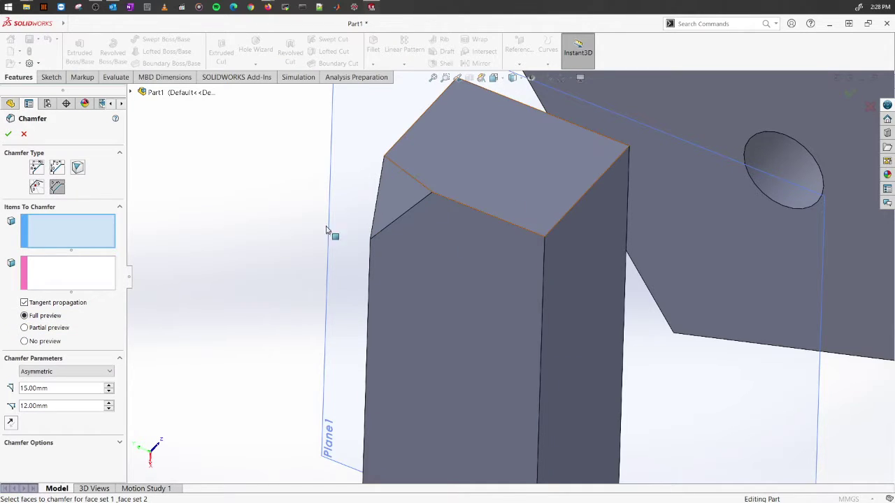
pyautogui.click(74, 281)
pyautogui.click(96, 241)
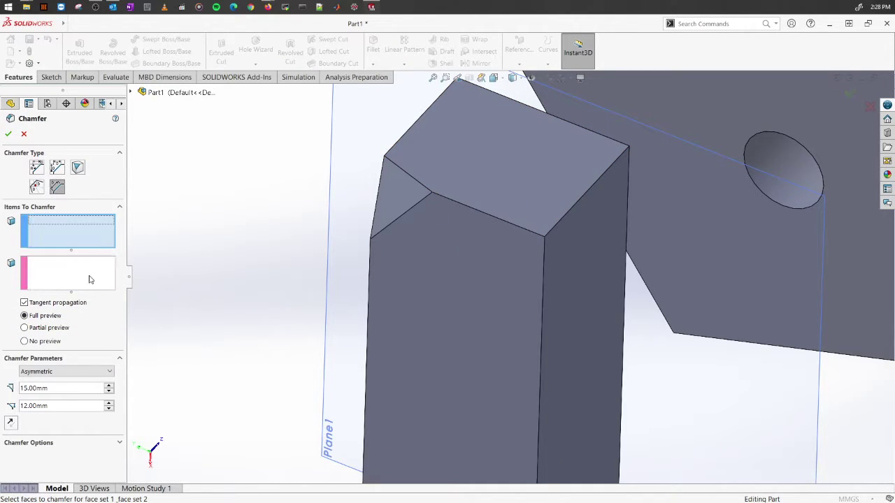
pyautogui.click(91, 279)
pyautogui.click(580, 209)
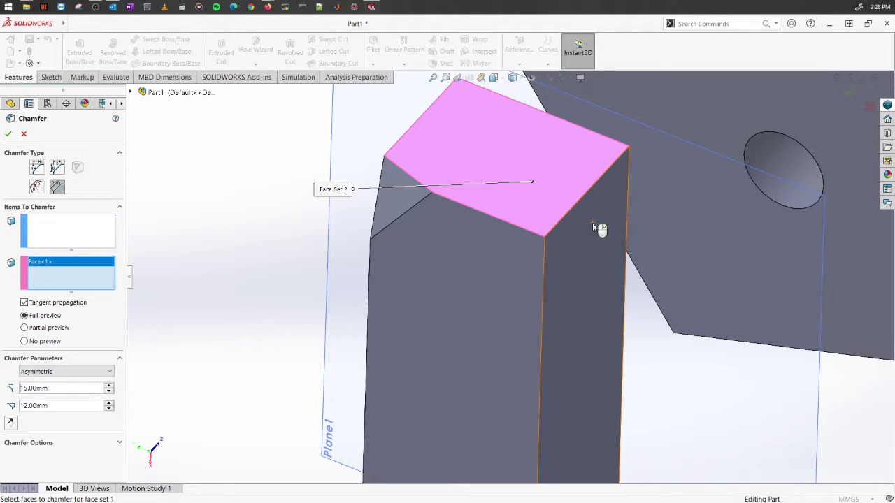
pyautogui.click(625, 231)
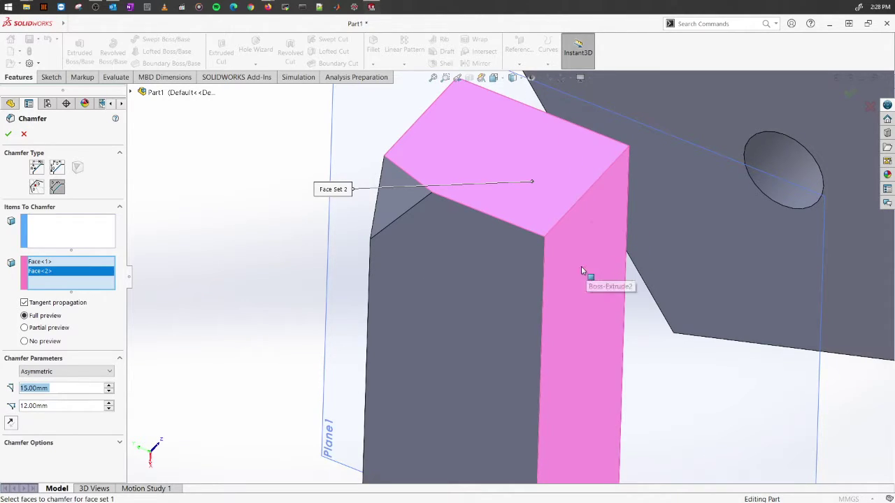
pyautogui.rightClick(57, 275)
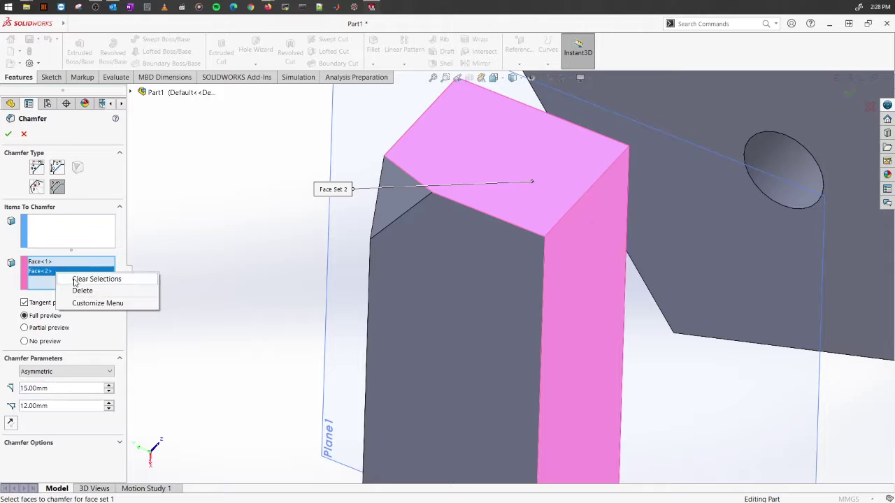
pyautogui.click(84, 289)
pyautogui.click(50, 230)
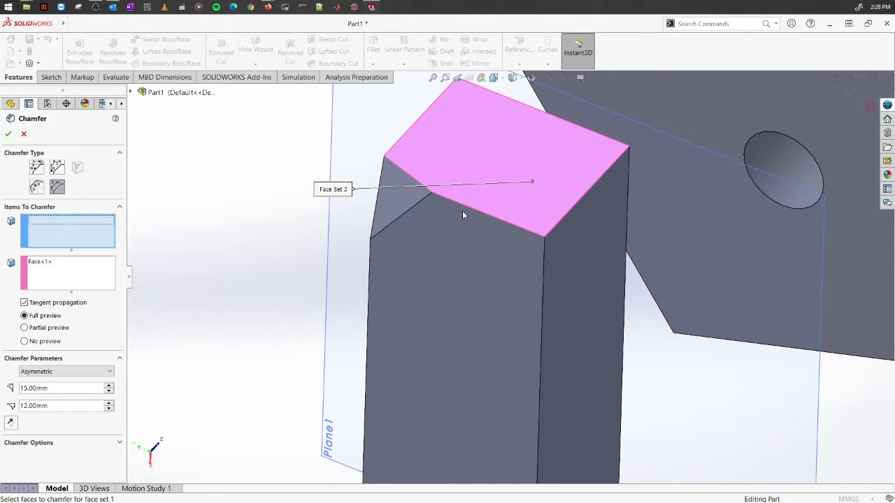
pyautogui.click(588, 244)
# Step: Make the face-face chamfer symmetric with a 20 mm distance
pyautogui.moveTo(582, 276); pyautogui.dragTo(476, 188, button='middle')
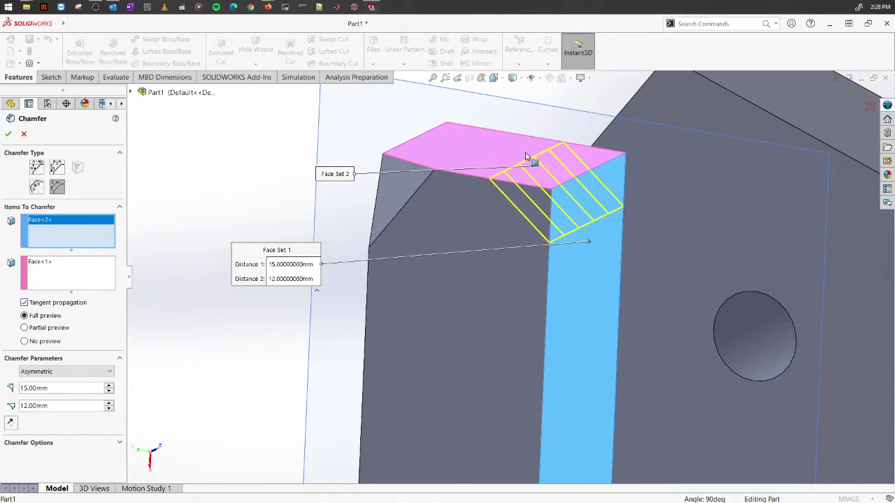
pyautogui.moveTo(549, 216); pyautogui.dragTo(628, 213, button='middle')
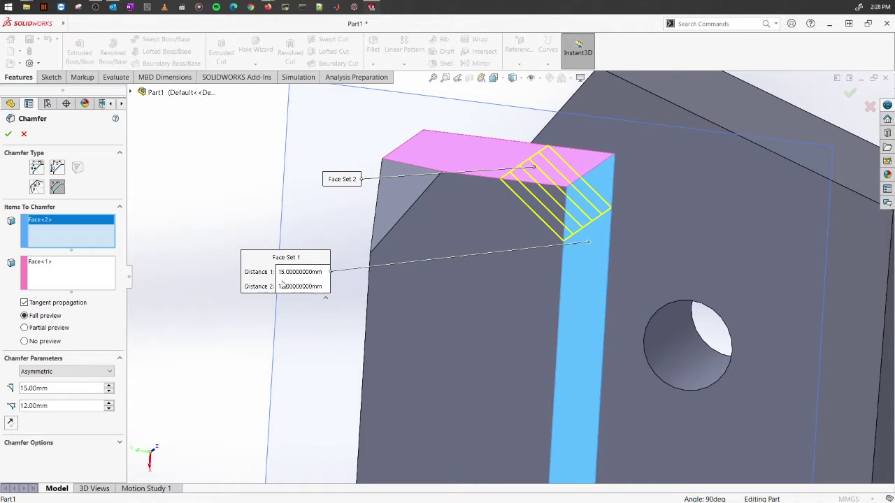
pyautogui.click(61, 372)
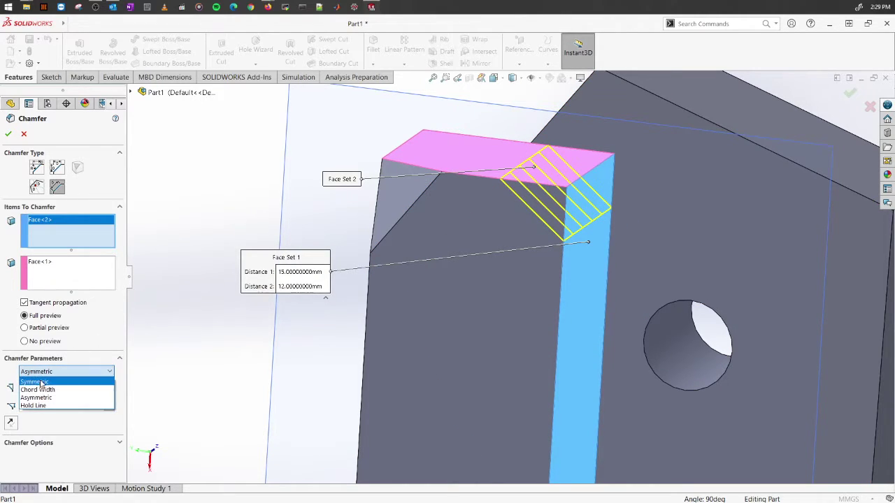
pyautogui.click(61, 383)
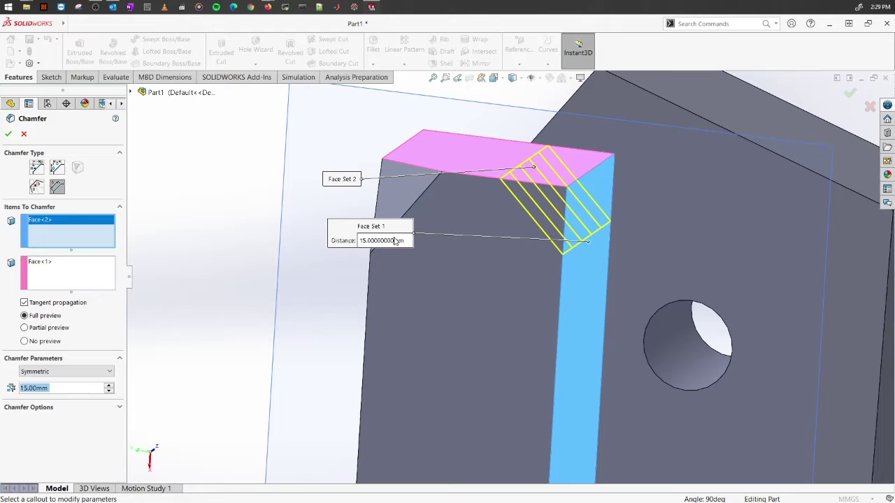
pyautogui.moveTo(384, 230); pyautogui.dragTo(298, 233)
pyautogui.click(287, 245)
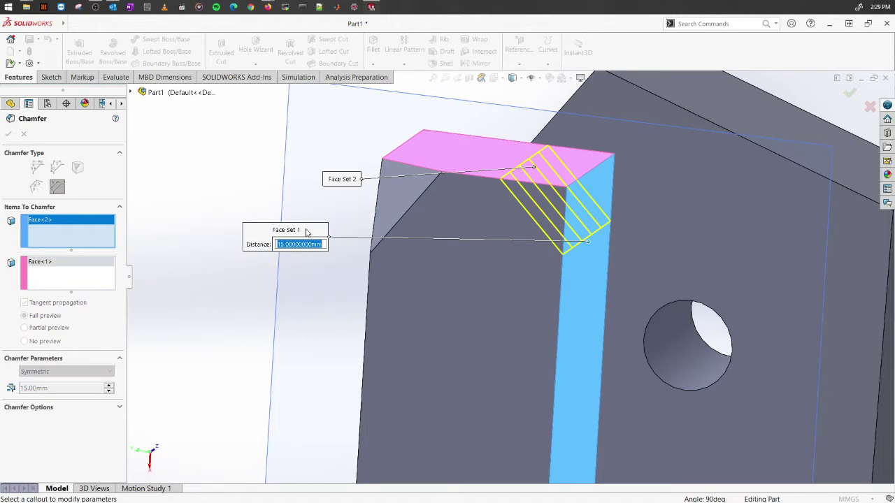
pyautogui.write('20')
pyautogui.press('Return')
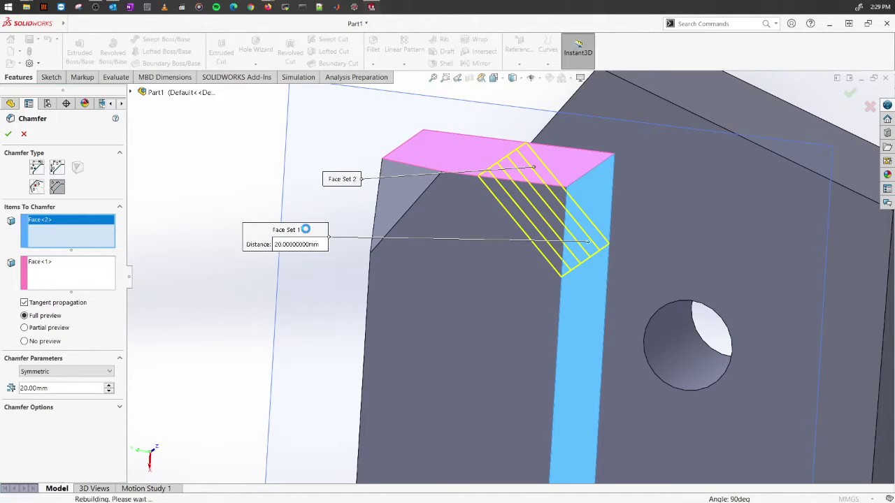
pyautogui.moveTo(339, 266); pyautogui.dragTo(241, 274, button='middle')
pyautogui.scroll(-3, 501, 388)
pyautogui.scroll(3, 520, 378)
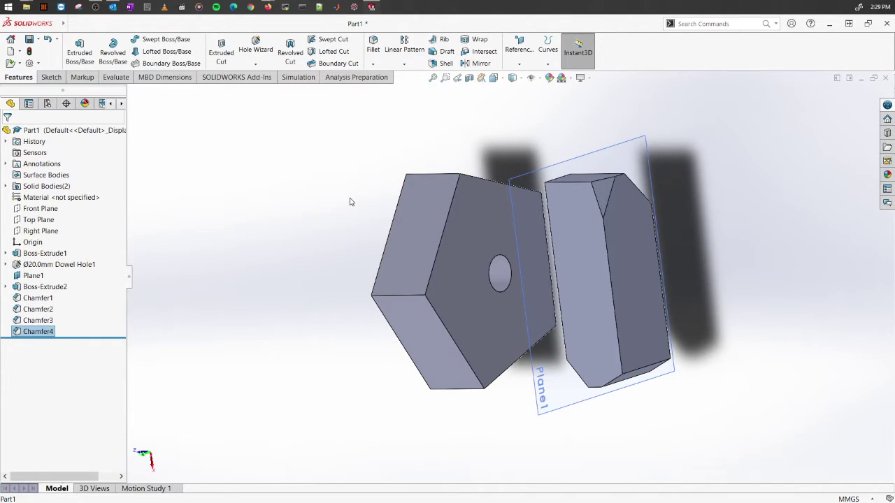
# Step: Select Boss-Extrude2 through Chamfer4 and delete them, keeping only the pentagonal block
pyautogui.click(43, 286)
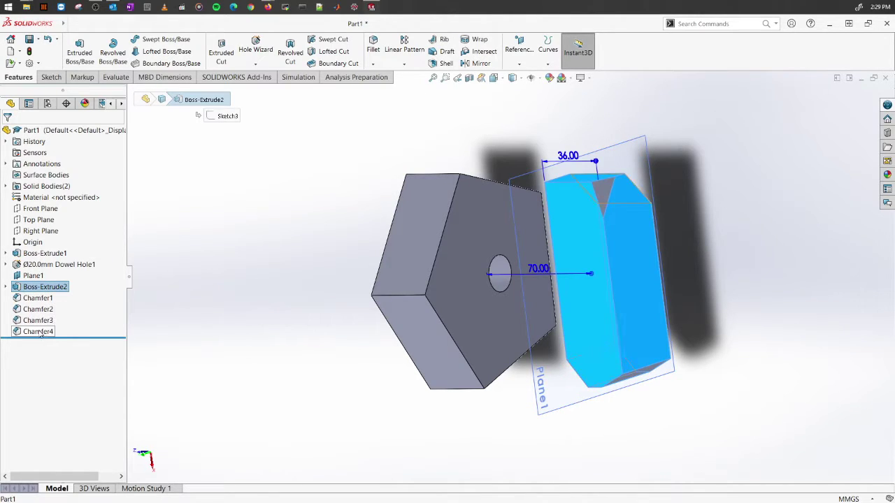
pyautogui.keyDown('shift'); pyautogui.click(37, 332); pyautogui.keyUp('shift')
pyautogui.rightClick(37, 331)
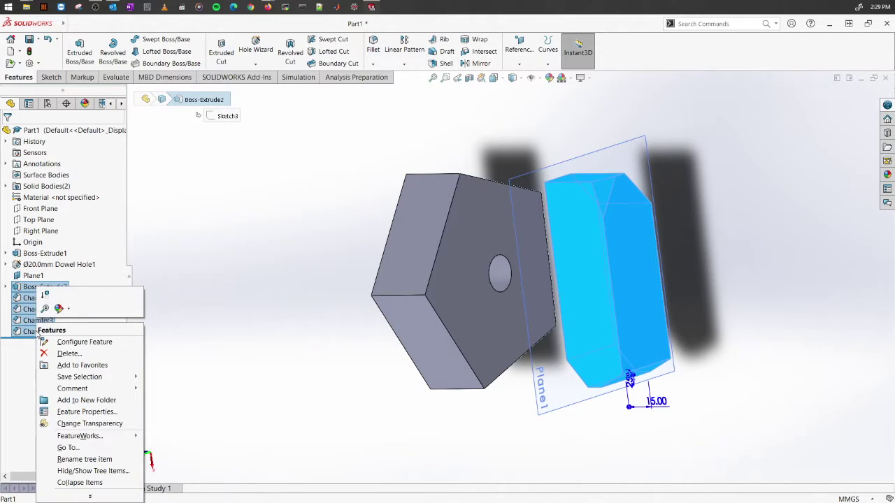
pyautogui.click(69, 353)
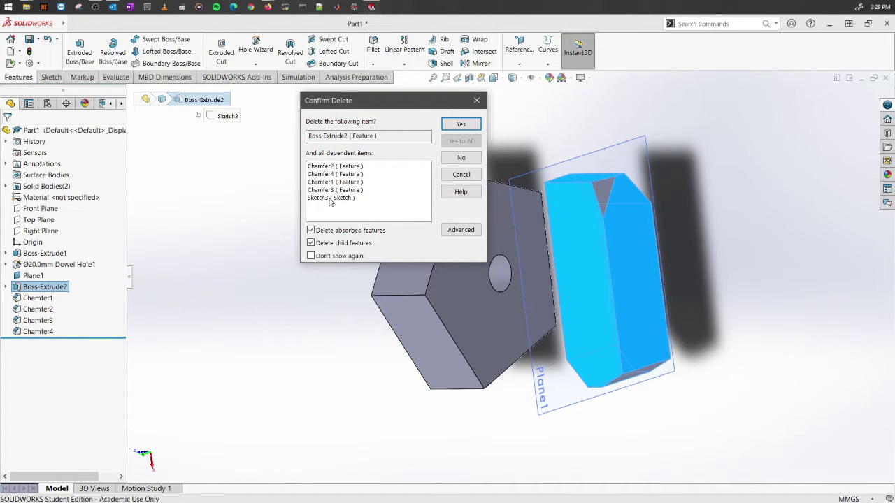
pyautogui.click(461, 124)
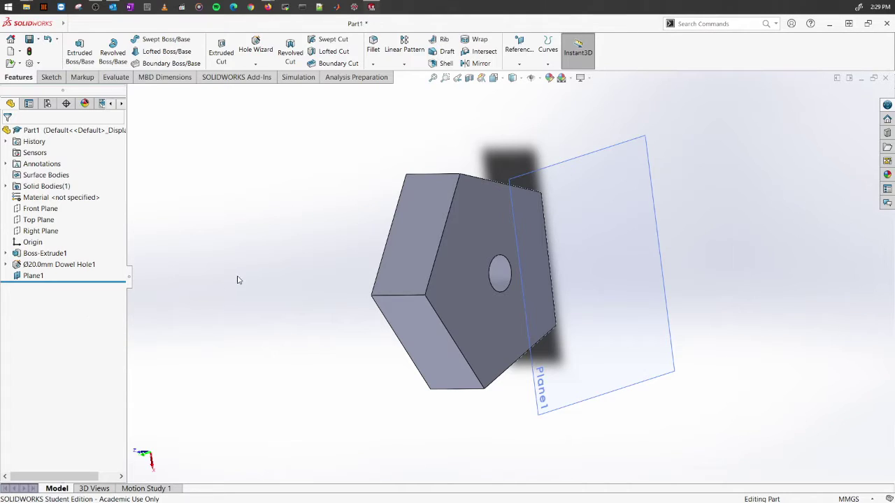
pyautogui.moveTo(238, 279); pyautogui.dragTo(324, 284, button='middle')
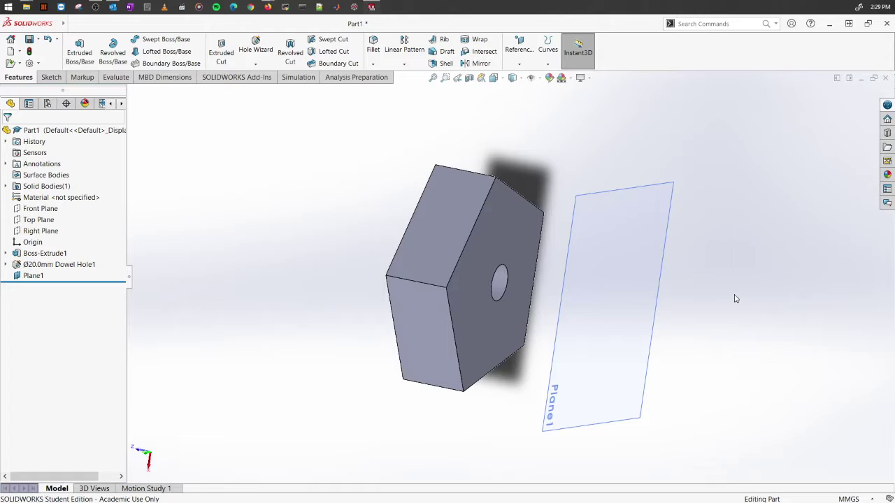
pyautogui.moveTo(735, 299); pyautogui.dragTo(768, 346, button='middle')
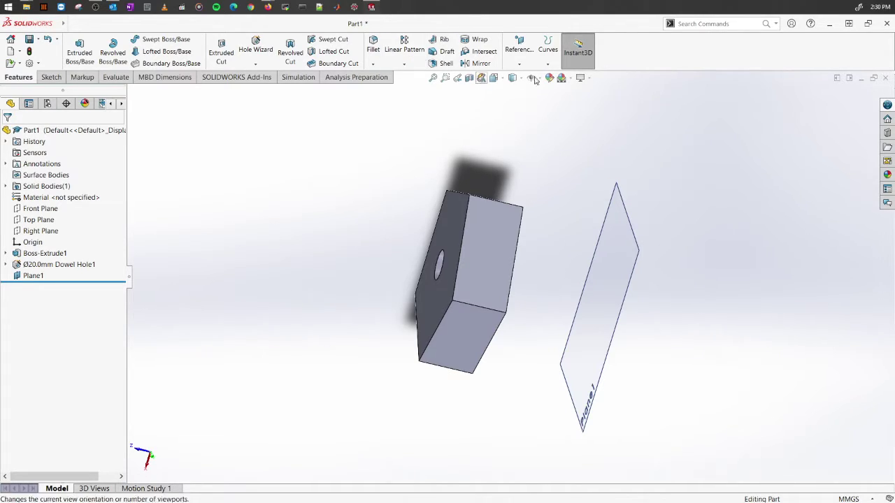
# Step: Set up a Mirror about Plane1 with the pentagonal block as the body to mirror
pyautogui.click(483, 64)
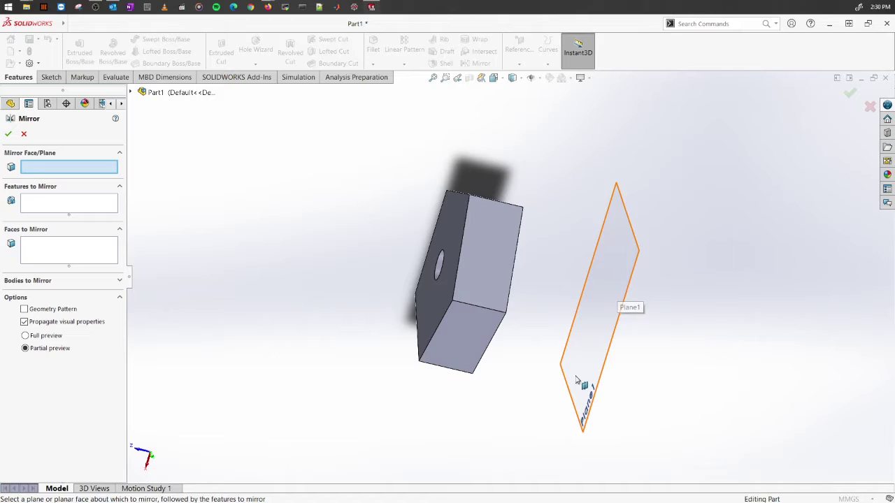
pyautogui.moveTo(655, 301); pyautogui.dragTo(625, 280, button='middle')
pyautogui.click(627, 280)
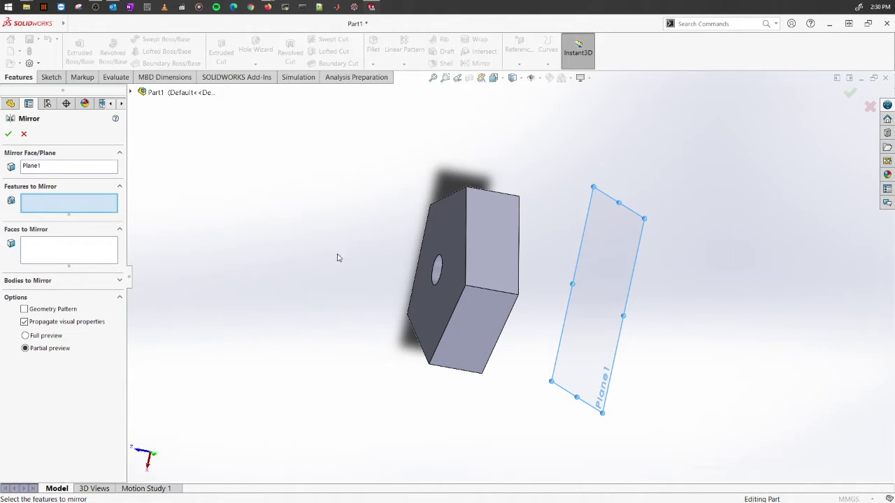
pyautogui.click(89, 261)
pyautogui.click(96, 208)
pyautogui.moveTo(280, 256)
pyautogui.mouseDown(button='middle')
pyautogui.moveTo(236, 227)
pyautogui.moveTo(320, 258)
pyautogui.moveTo(276, 274)
pyautogui.mouseUp(button='middle')
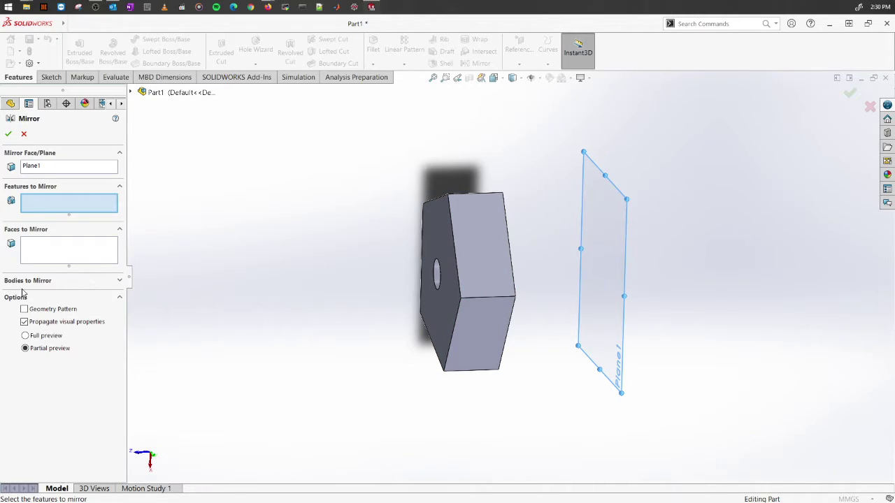
pyautogui.click(119, 282)
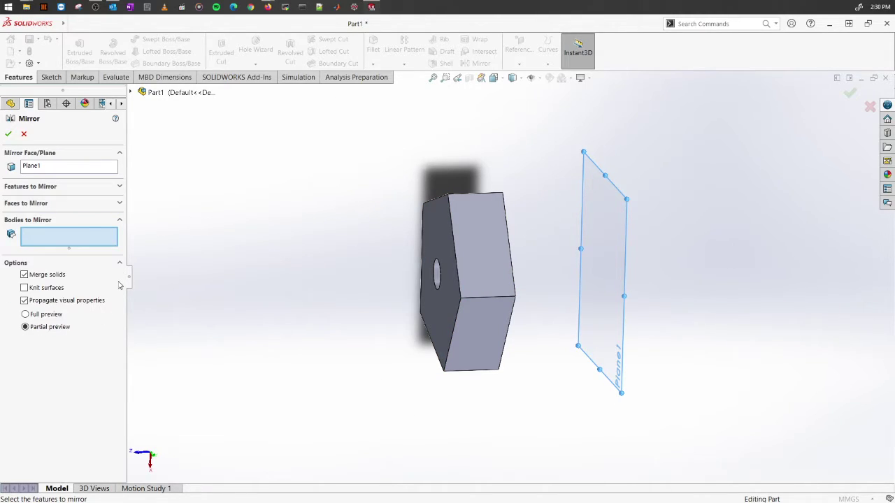
pyautogui.click(118, 187)
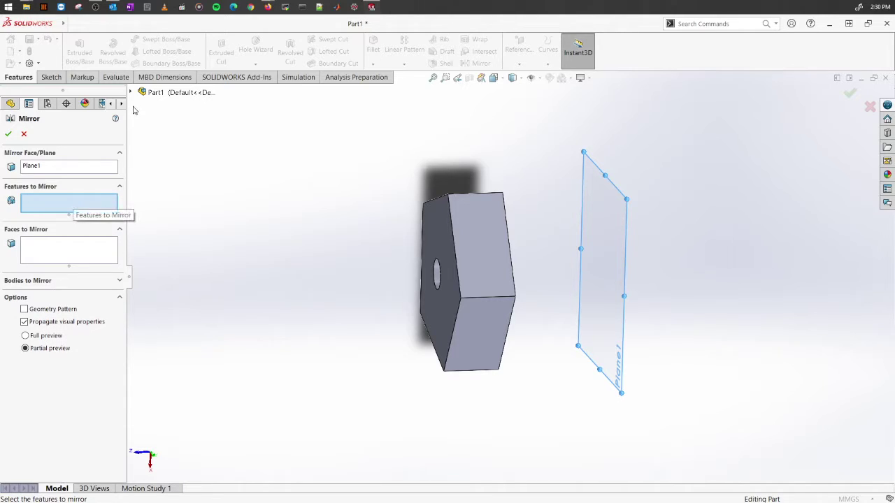
pyautogui.click(131, 93)
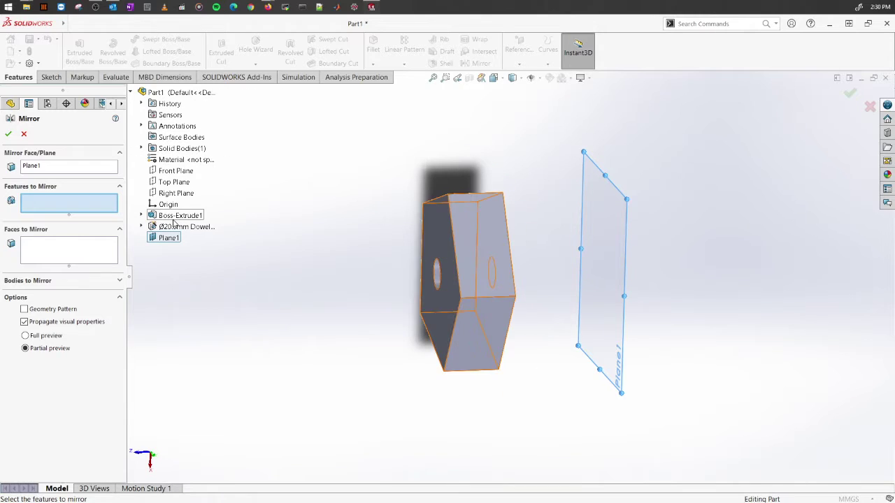
pyautogui.click(60, 251)
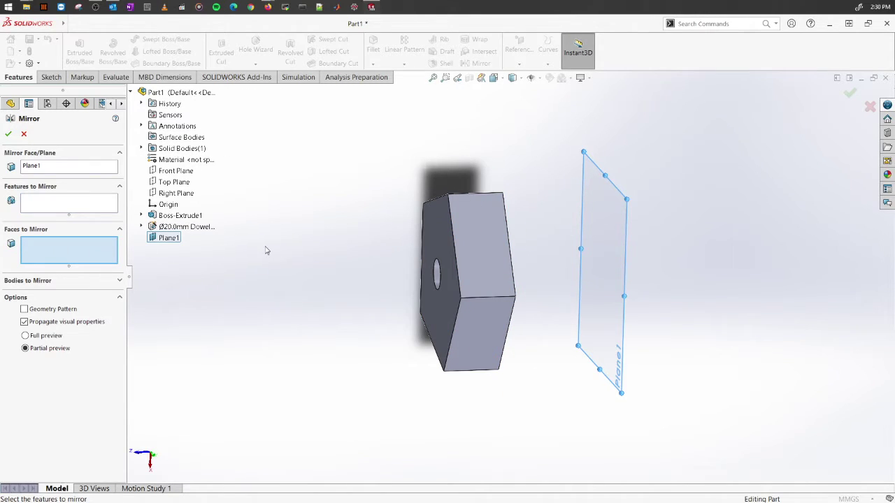
pyautogui.click(119, 279)
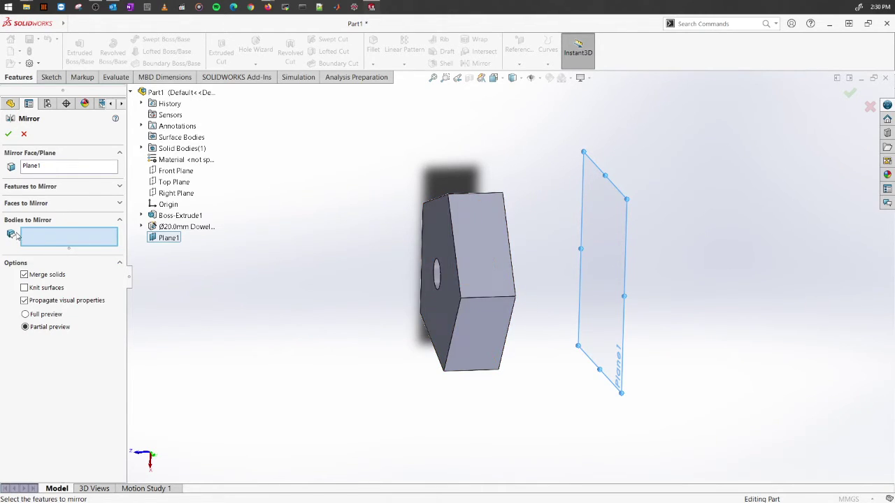
pyautogui.click(482, 245)
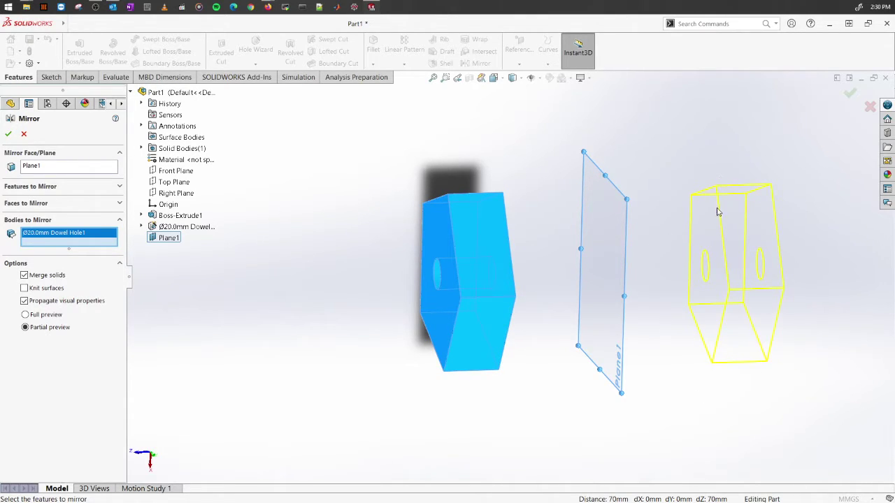
# Step: Confirm Mirror1 and inspect both pentagonal blocks
pyautogui.hotkey('ctrl', 'Left')
pyautogui.hotkey('ctrl', 'Left')
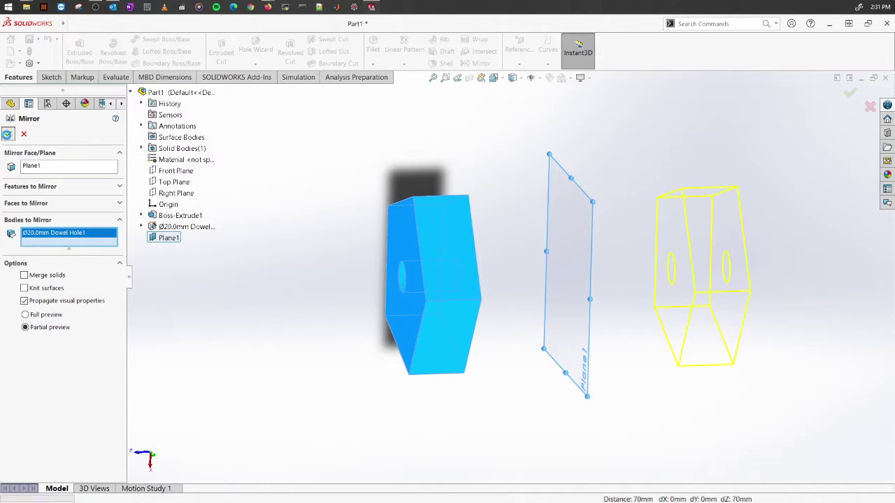
pyautogui.click(8, 134)
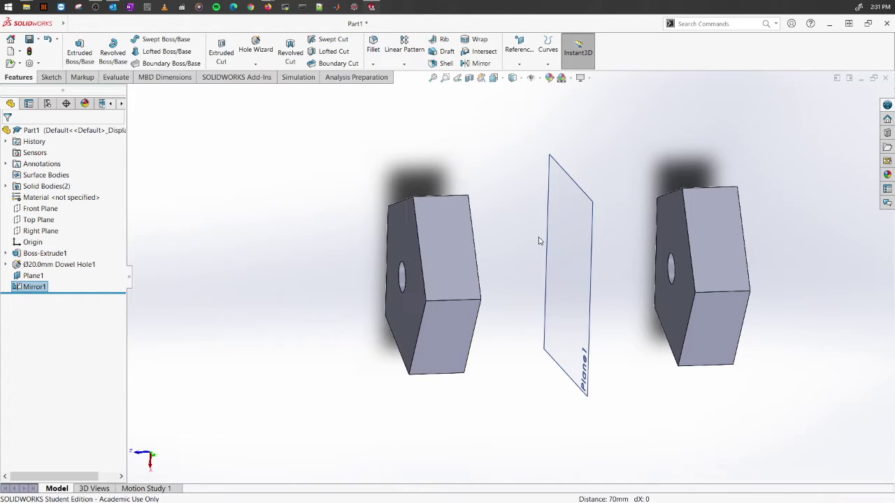
pyautogui.moveTo(539, 242); pyautogui.dragTo(576, 313, button='middle')
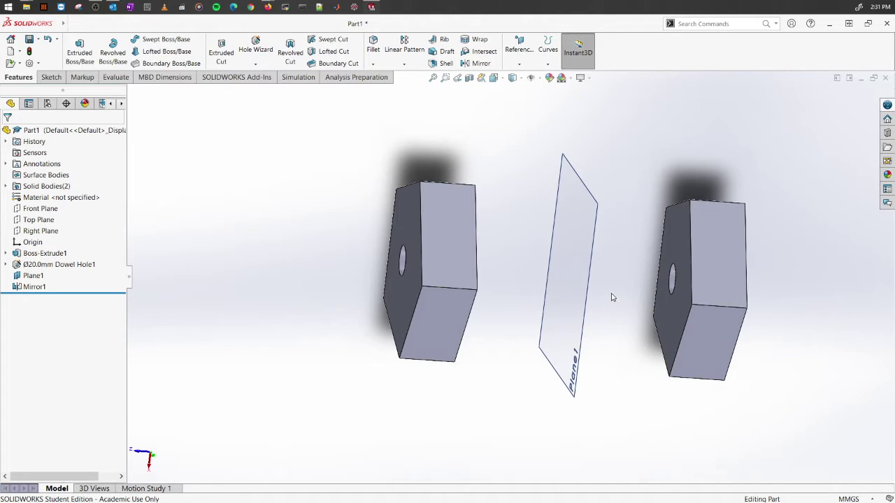
pyautogui.moveTo(610, 301); pyautogui.dragTo(623, 341, button='middle')
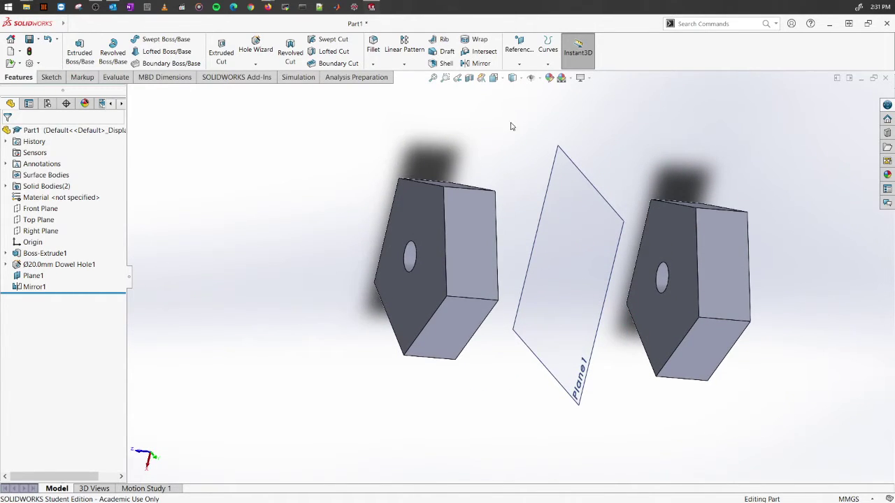
pyautogui.hotkey('ctrl', 'Down')
pyautogui.hotkey('ctrl', 'Down')
pyautogui.hotkey('ctrl', 'Down')
pyautogui.hotkey('ctrl', 'Down')
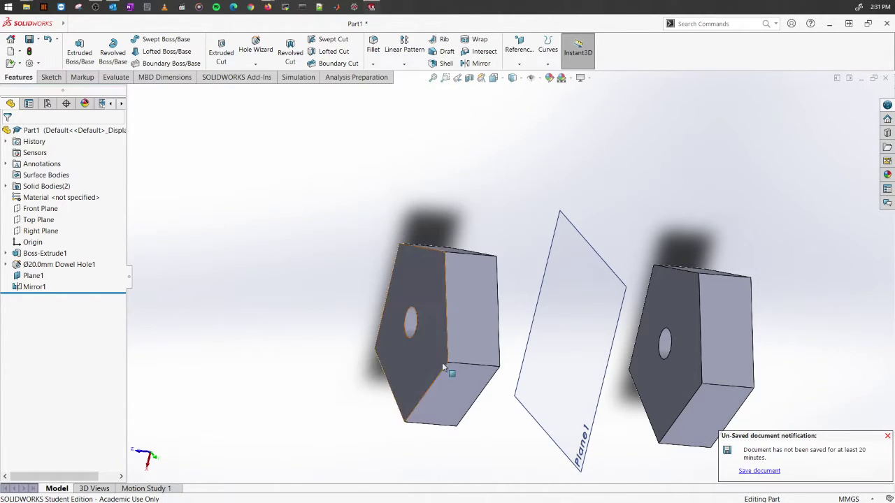
pyautogui.scroll(3, 462, 369)
pyautogui.scroll(-3, 479, 360)
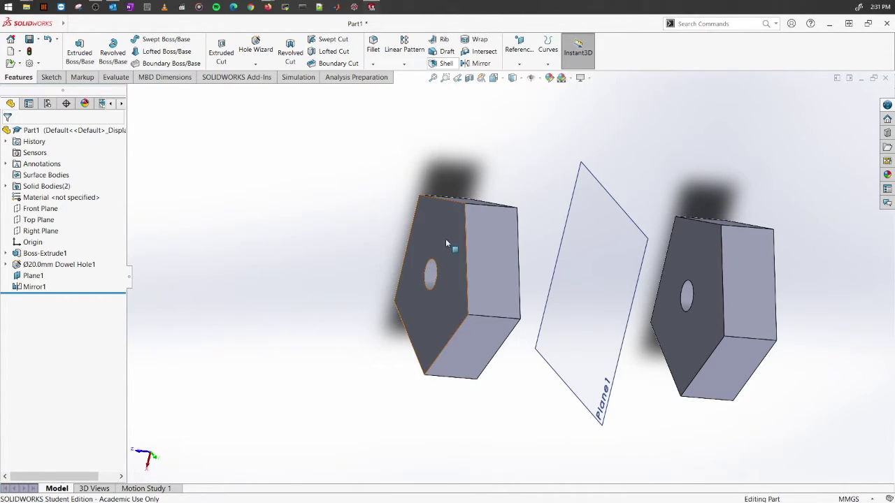
# Step: Shell the left pentagonal block to 3 mm walls with its front face removed, previewing the result
pyautogui.click(444, 65)
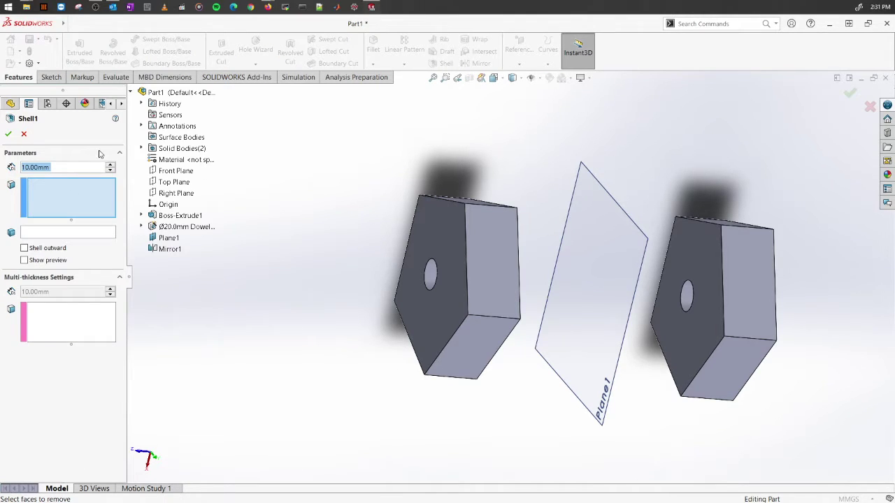
pyautogui.click(59, 170)
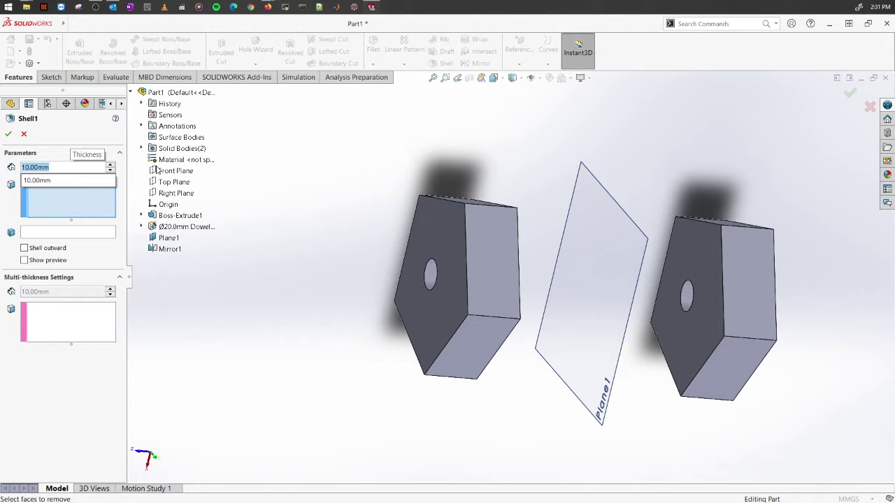
pyautogui.write('3')
pyautogui.press('Return')
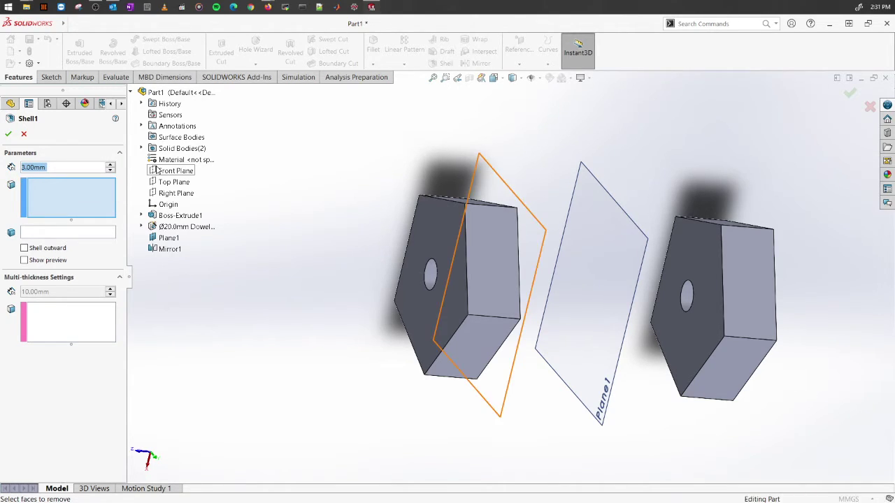
pyautogui.click(90, 196)
pyautogui.moveTo(315, 284)
pyautogui.mouseDown(button='middle')
pyautogui.moveTo(345, 273)
pyautogui.moveTo(309, 280)
pyautogui.mouseUp(button='middle')
pyautogui.click(441, 220)
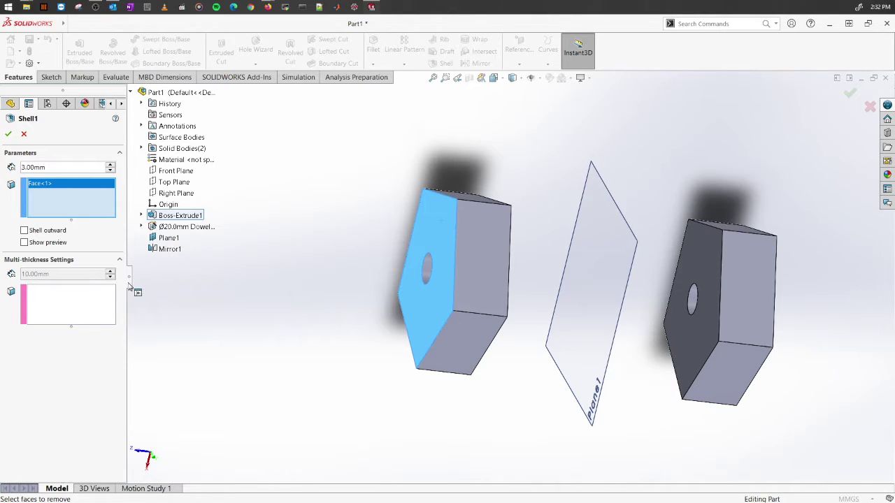
pyautogui.moveTo(339, 330); pyautogui.dragTo(329, 359, button='middle')
pyautogui.click(24, 243)
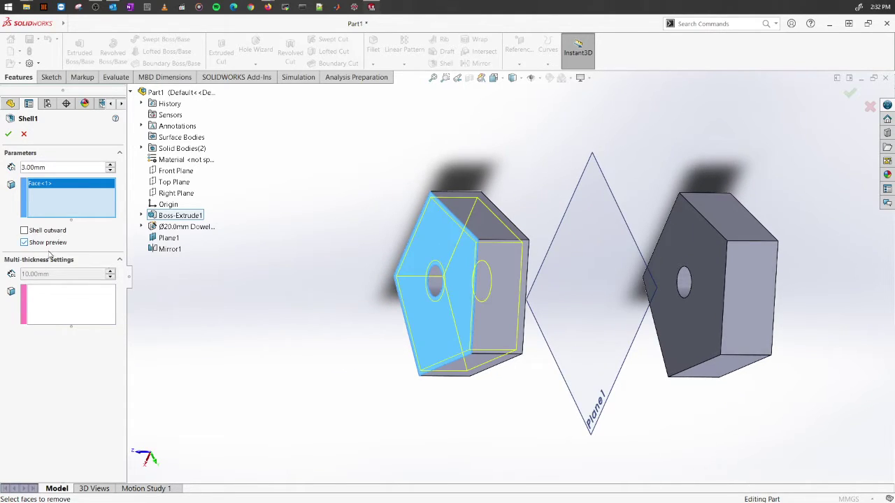
pyautogui.scroll(-5, 523, 314)
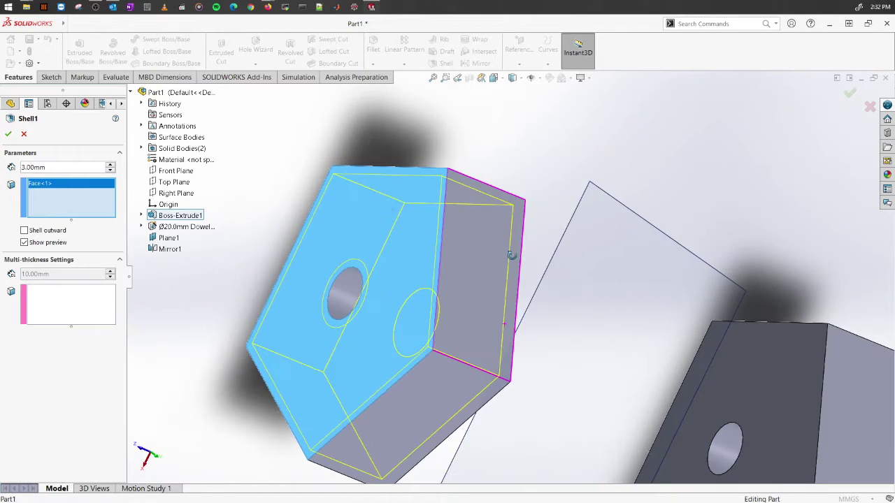
pyautogui.scroll(3, 511, 256)
pyautogui.moveTo(469, 344); pyautogui.dragTo(406, 413, button='middle')
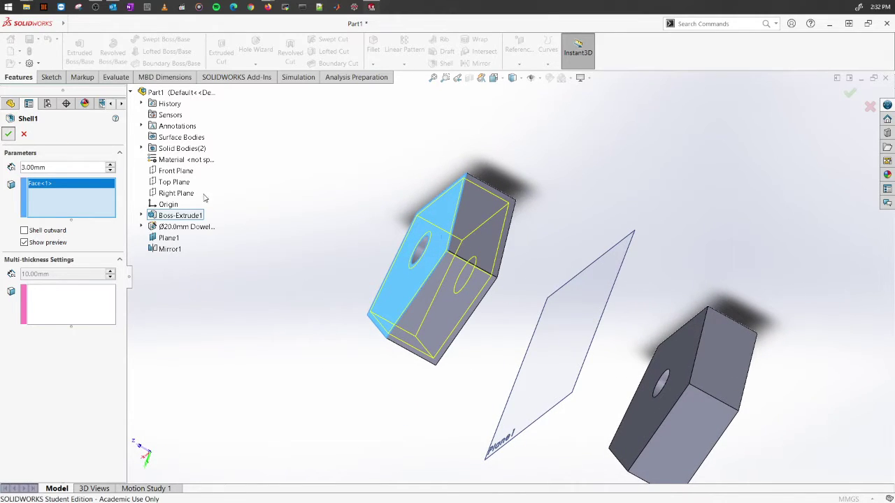
pyautogui.press('Return')
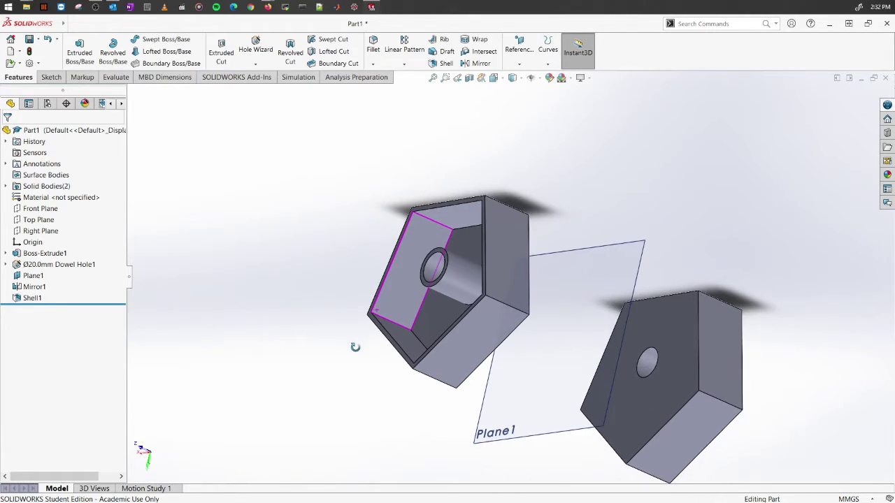
pyautogui.press('z')
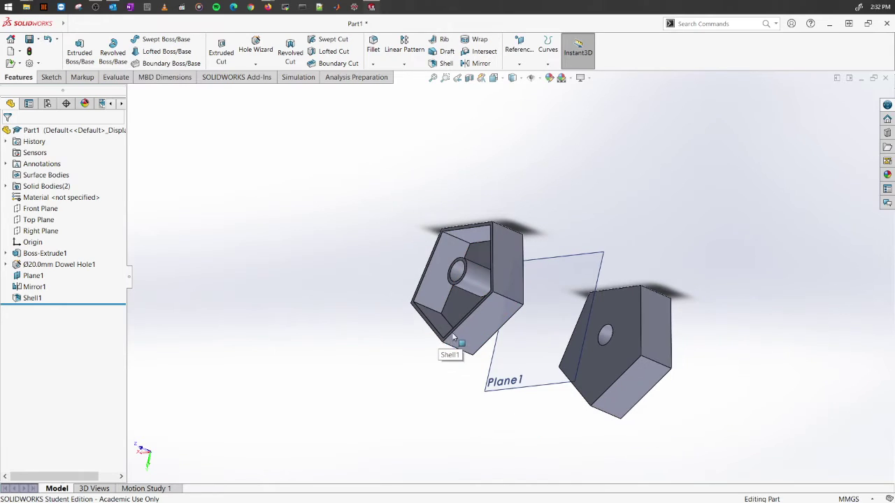
pyautogui.moveTo(454, 339); pyautogui.dragTo(489, 346, button='middle')
pyautogui.scroll(-3, 536, 269)
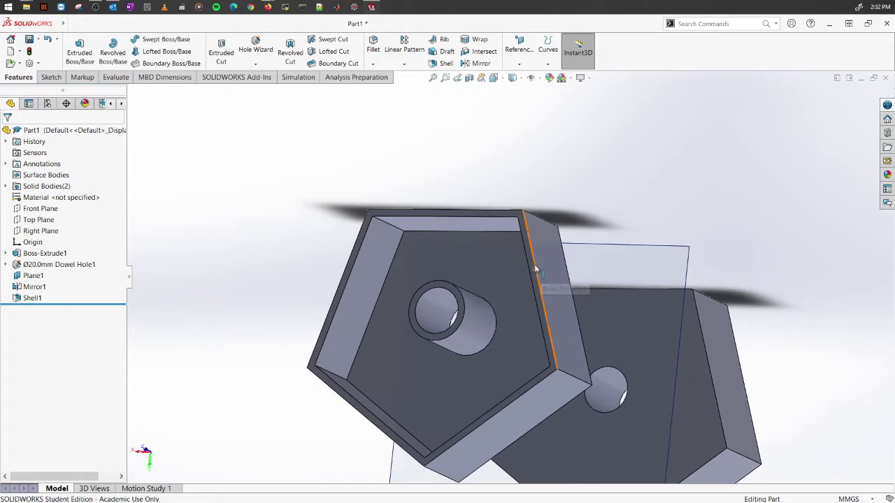
pyautogui.scroll(-3, 415, 240)
pyautogui.scroll(2, 466, 410)
pyautogui.scroll(2, 468, 400)
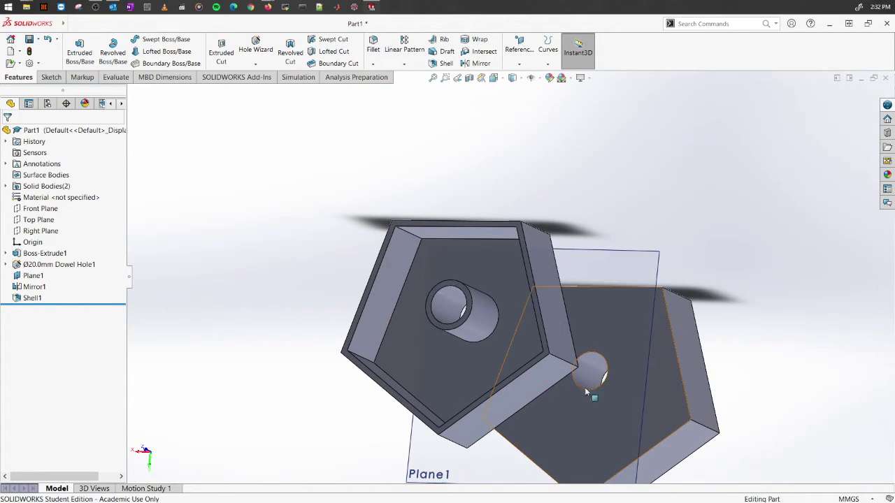
pyautogui.click(469, 78)
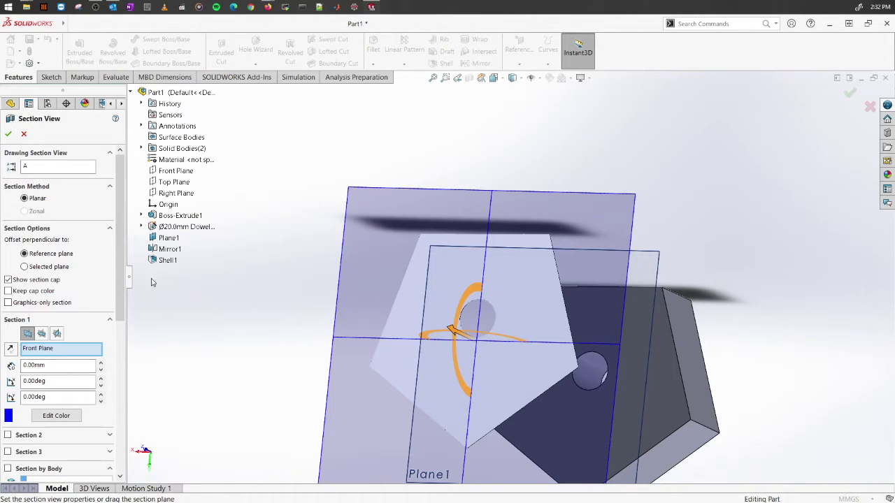
pyautogui.click(41, 333)
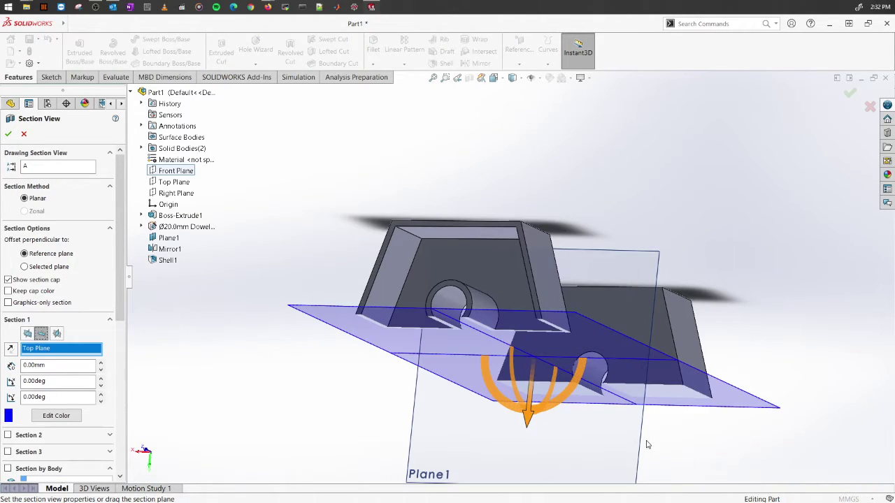
pyautogui.click(849, 93)
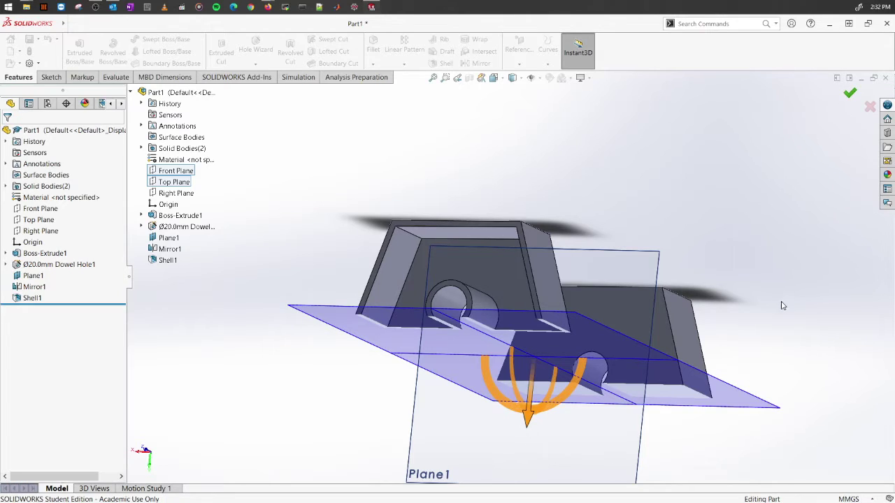
pyautogui.moveTo(783, 306); pyautogui.dragTo(725, 294, button='middle')
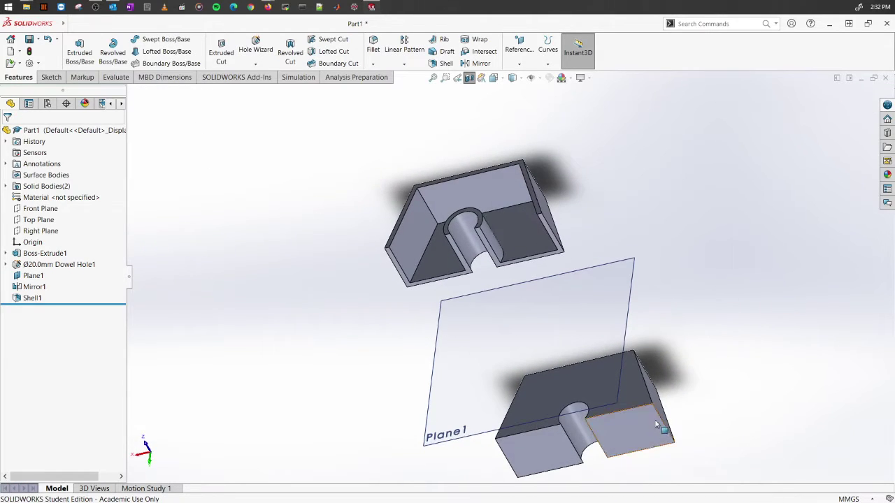
pyautogui.moveTo(657, 424); pyautogui.dragTo(626, 455, button='middle')
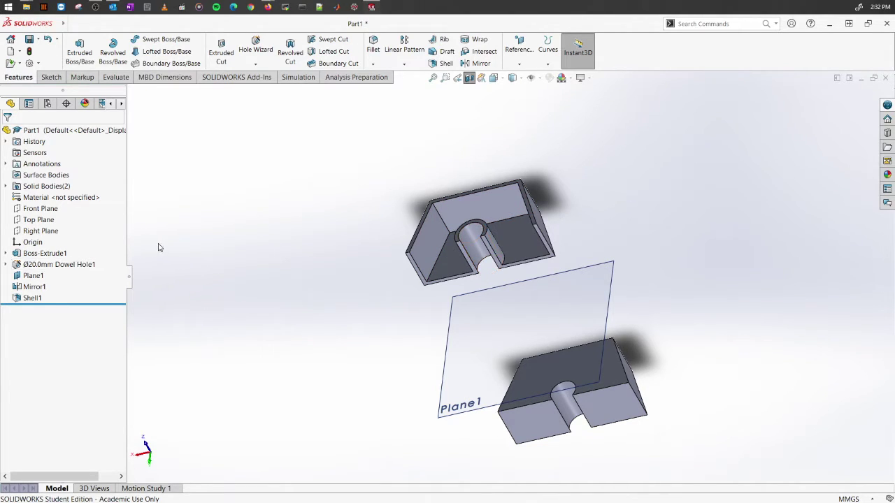
pyautogui.moveTo(615, 237); pyautogui.dragTo(523, 334, button='middle')
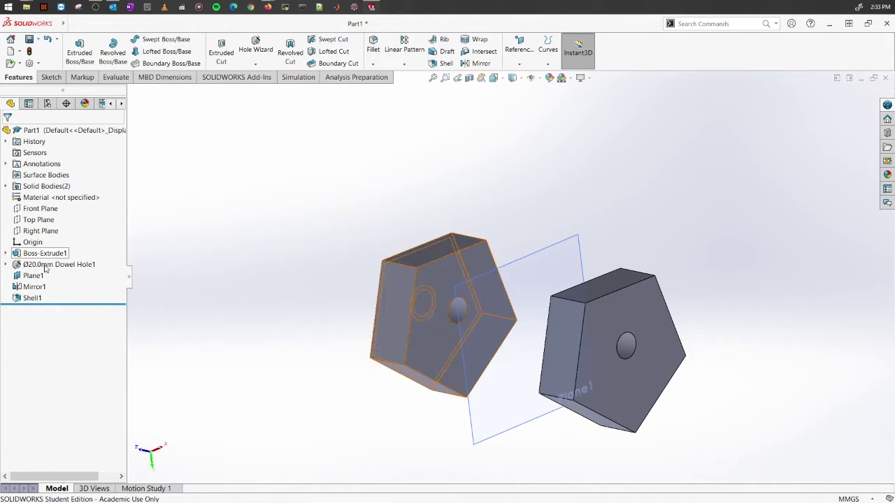
# Step: Roll the part back to just after Ø20.0mm Dowel Hole1 and open DraftXpert
pyautogui.click(73, 303)
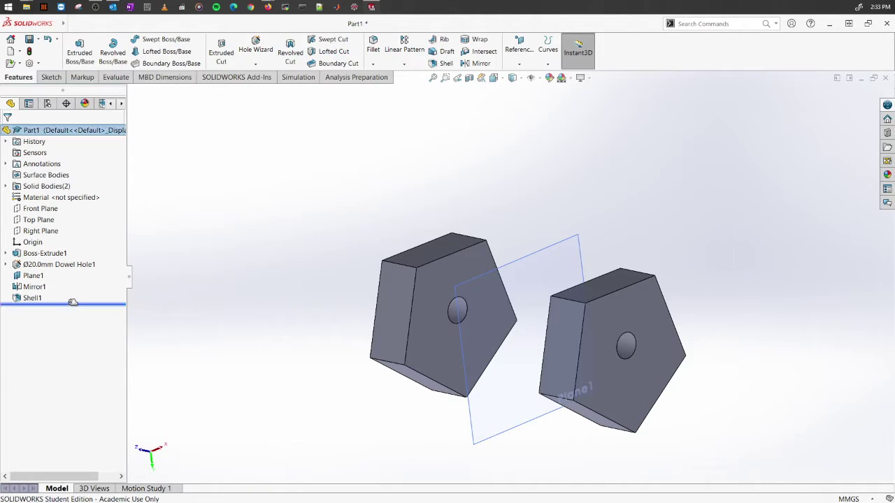
pyautogui.moveTo(72, 303); pyautogui.dragTo(92, 255)
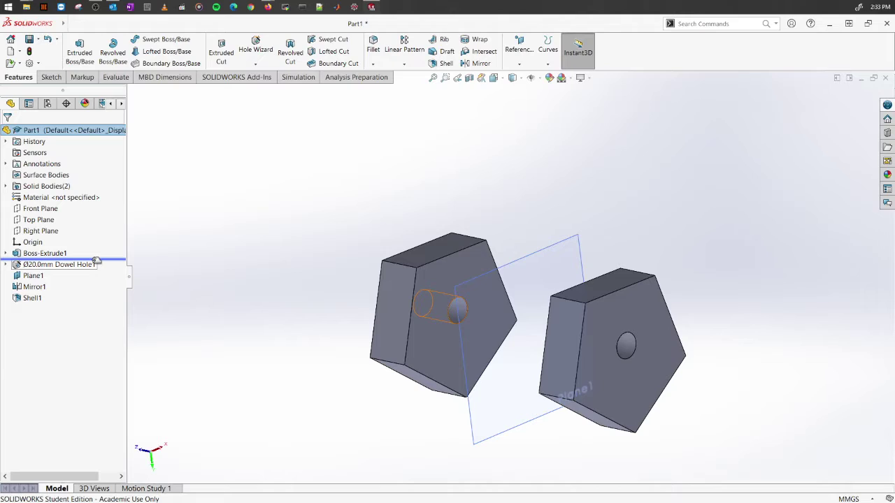
pyautogui.moveTo(96, 260); pyautogui.dragTo(116, 270)
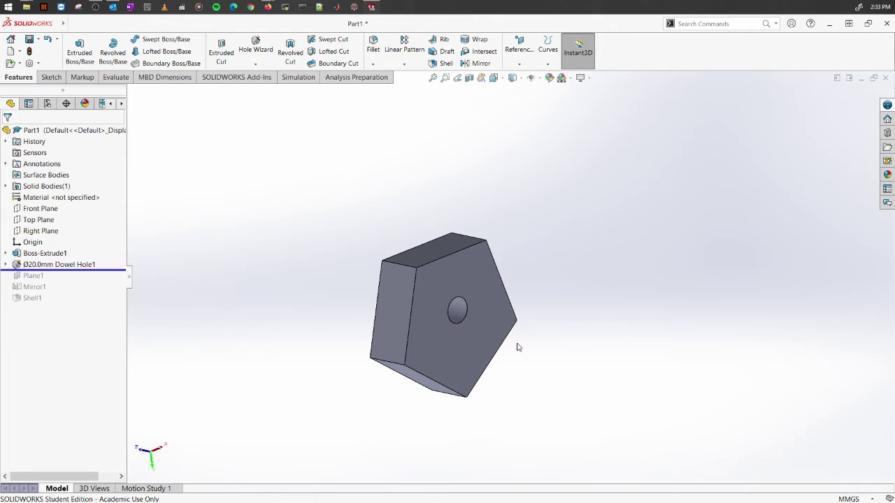
pyautogui.moveTo(515, 345); pyautogui.dragTo(657, 415, button='middle')
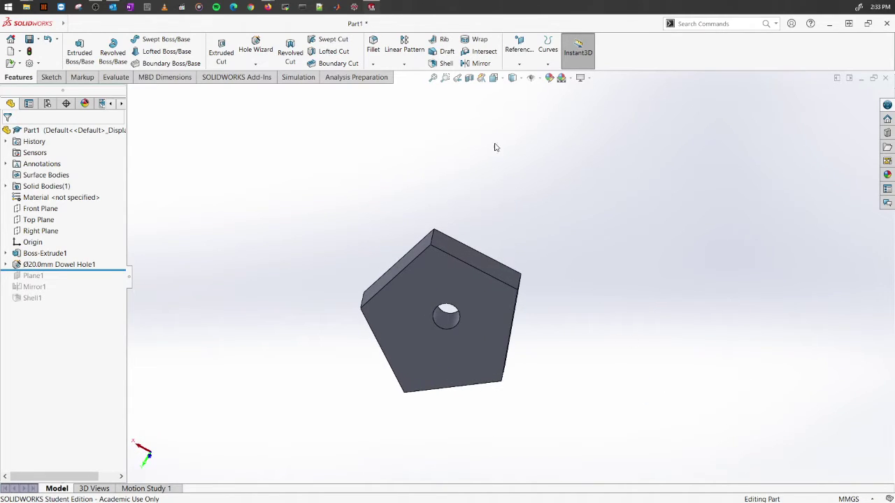
pyautogui.click(443, 53)
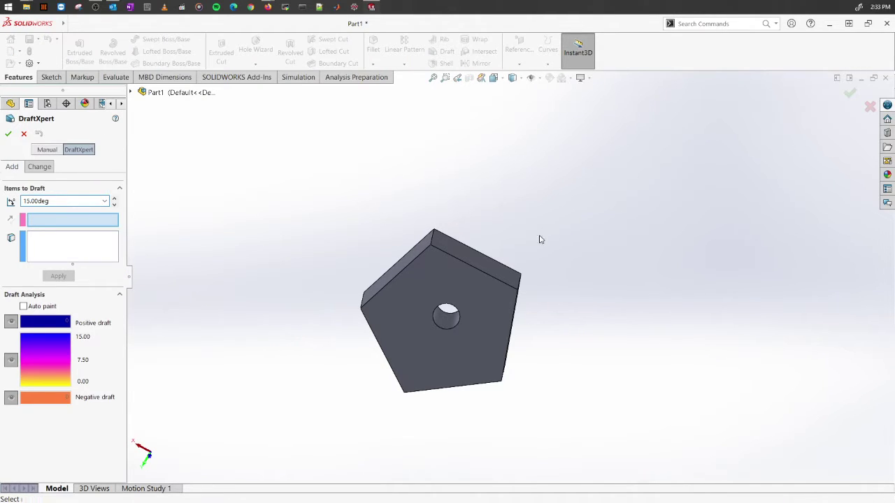
# Step: Set the pentagon's flat front face as the draft's neutral plane
pyautogui.moveTo(539, 240); pyautogui.dragTo(541, 194, button='middle')
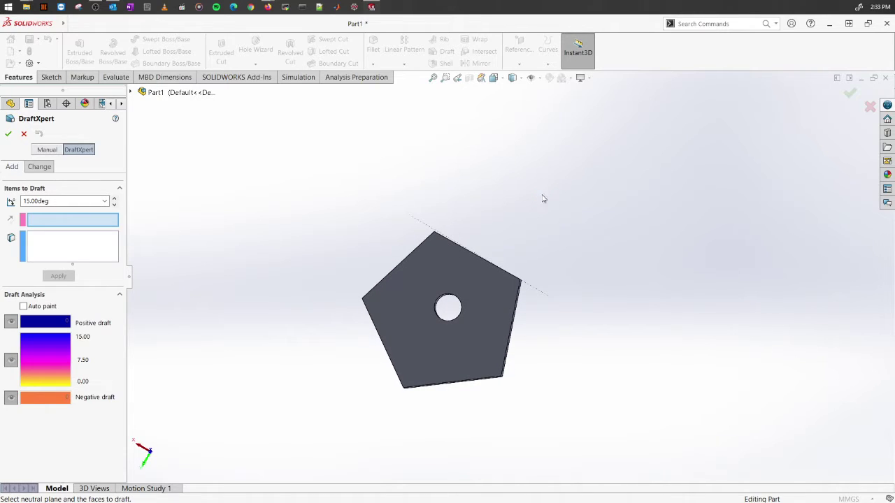
pyautogui.scroll(-2, 503, 308)
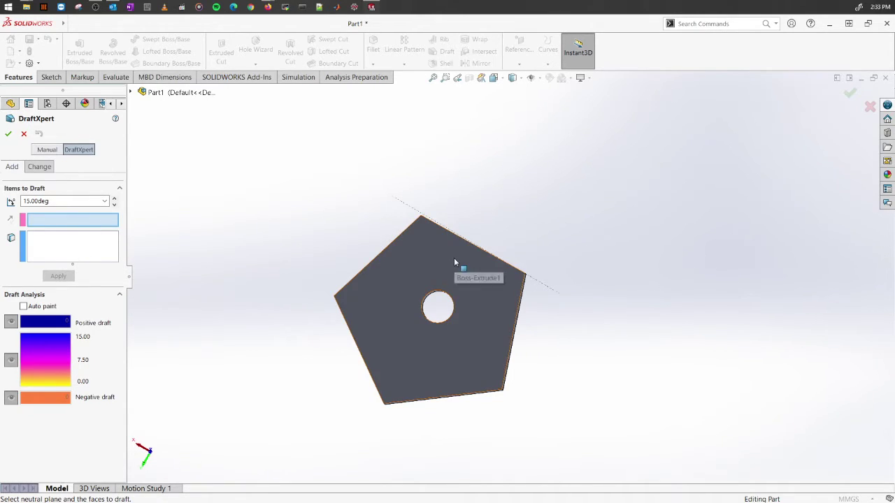
pyautogui.moveTo(597, 250); pyautogui.dragTo(587, 311, button='middle')
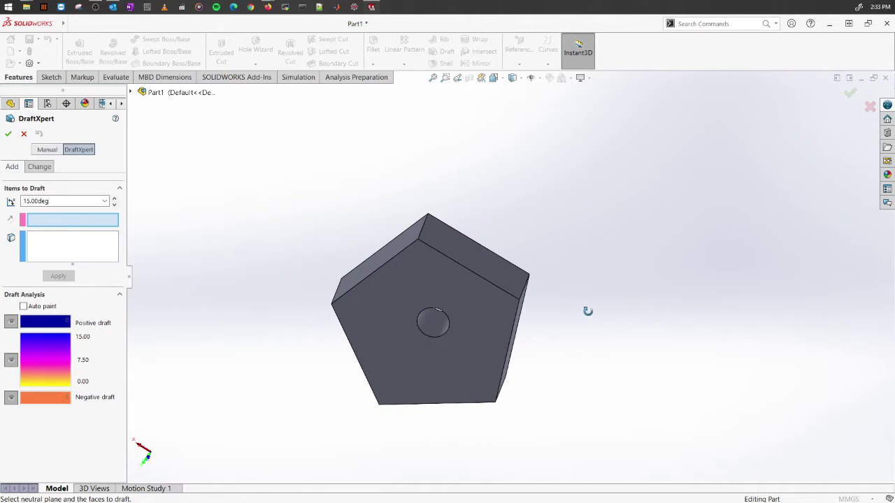
pyautogui.moveTo(528, 303); pyautogui.dragTo(451, 251, button='middle')
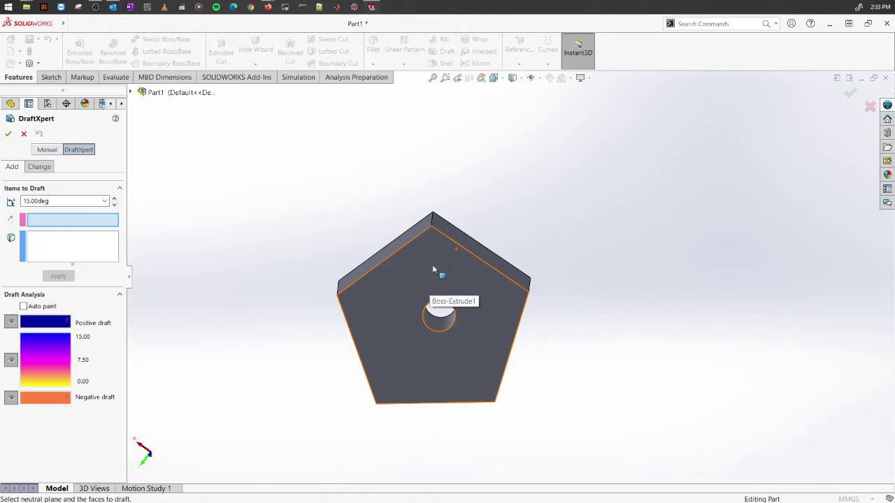
pyautogui.click(432, 267)
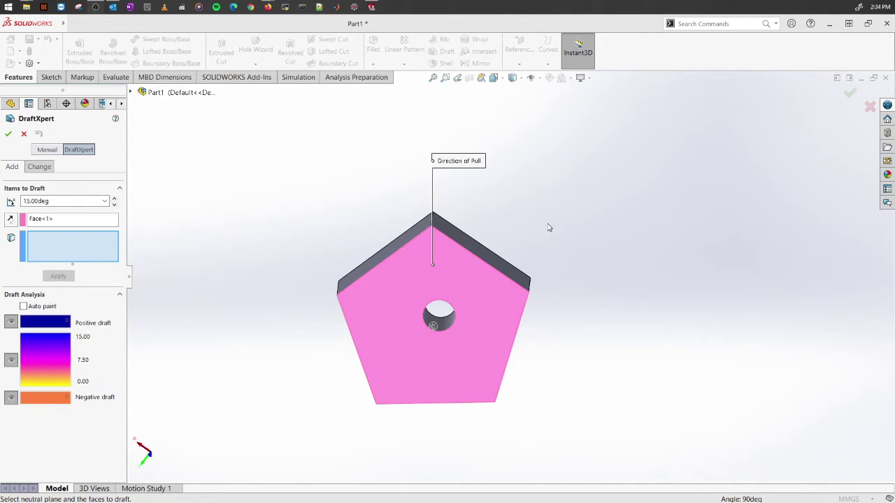
# Step: Select the block's five side faces as the faces to draft
pyautogui.moveTo(527, 224); pyautogui.dragTo(495, 239, button='middle')
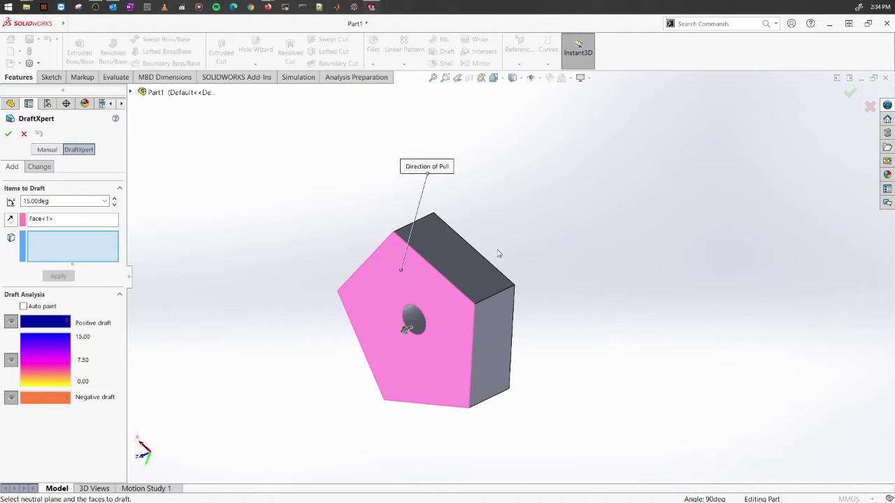
pyautogui.click(455, 253)
pyautogui.moveTo(333, 258); pyautogui.dragTo(412, 262, button='middle')
pyautogui.click(412, 261)
pyautogui.moveTo(326, 324); pyautogui.dragTo(362, 273, button='middle')
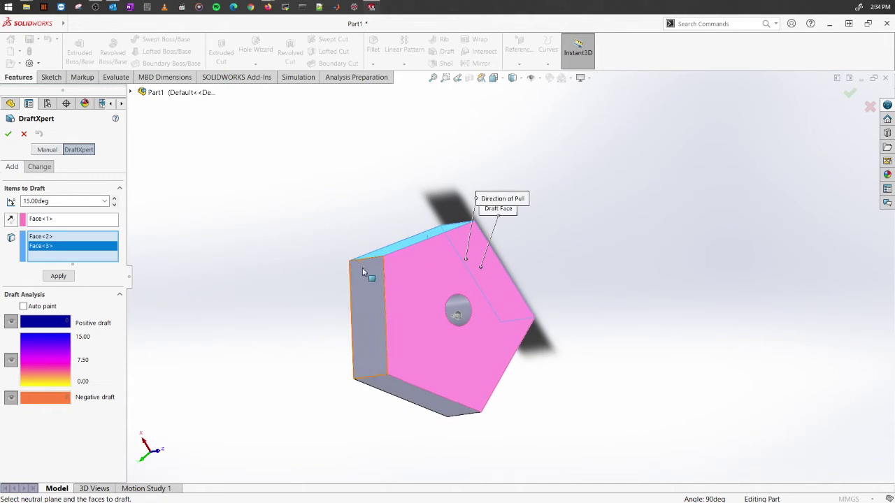
pyautogui.click(363, 272)
pyautogui.click(424, 401)
pyautogui.moveTo(523, 410); pyautogui.dragTo(501, 352, button='middle')
pyautogui.click(510, 348)
pyautogui.moveTo(581, 326); pyautogui.dragTo(599, 392, button='middle')
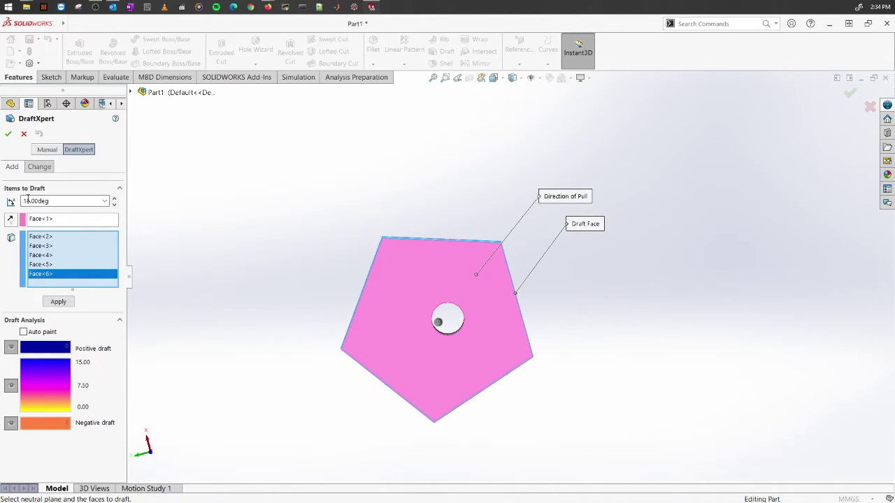
# Step: Set the draft angle to 10 degrees, apply it and finish the draft
pyautogui.doubleClick(72, 199)
pyautogui.write('10')
pyautogui.click(58, 302)
pyautogui.moveTo(358, 307); pyautogui.dragTo(424, 286, button='middle')
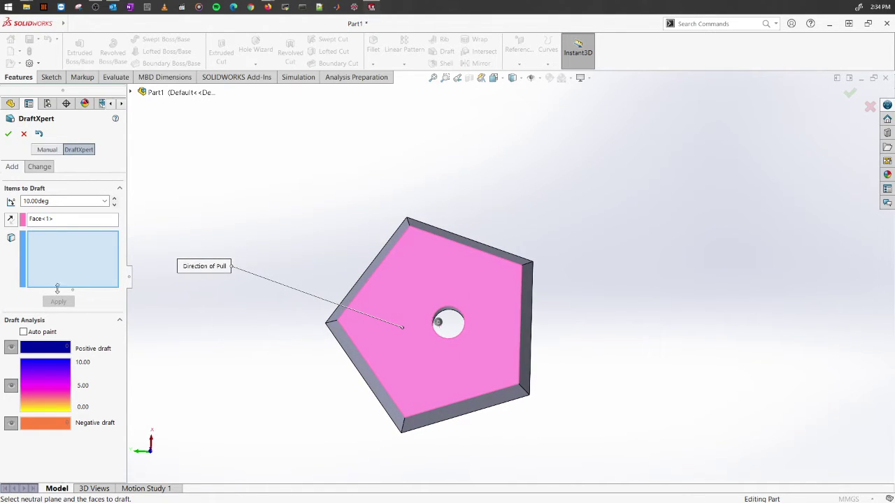
pyautogui.click(8, 135)
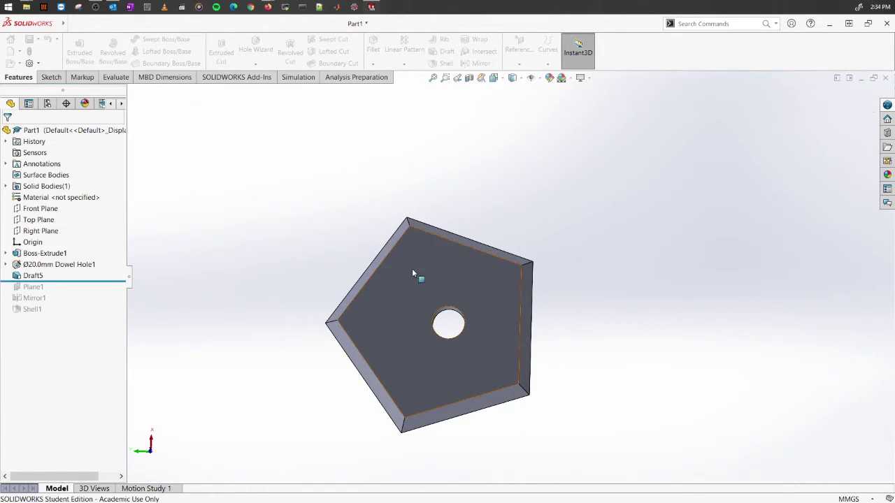
# Step: Roll the part forward past Plane1 and Mirror1 to below Shell1, then inspect both bodies
pyautogui.moveTo(627, 300); pyautogui.dragTo(580, 402, button='middle')
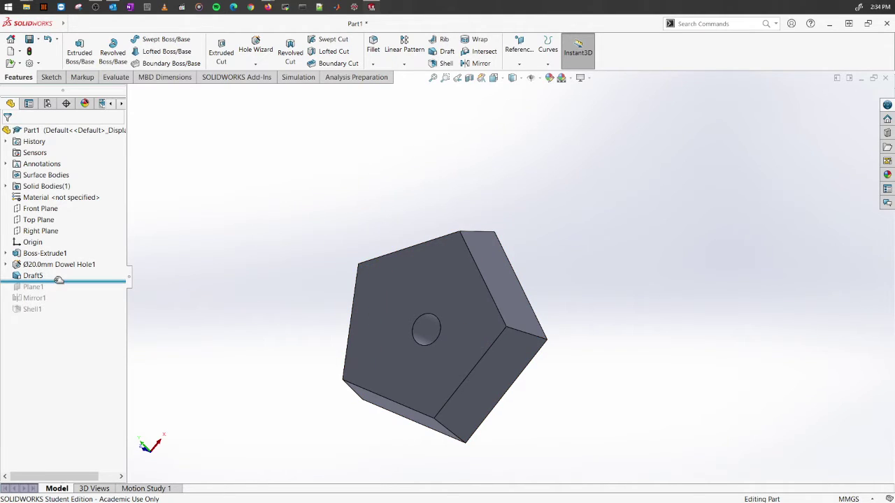
pyautogui.moveTo(59, 279); pyautogui.dragTo(57, 303)
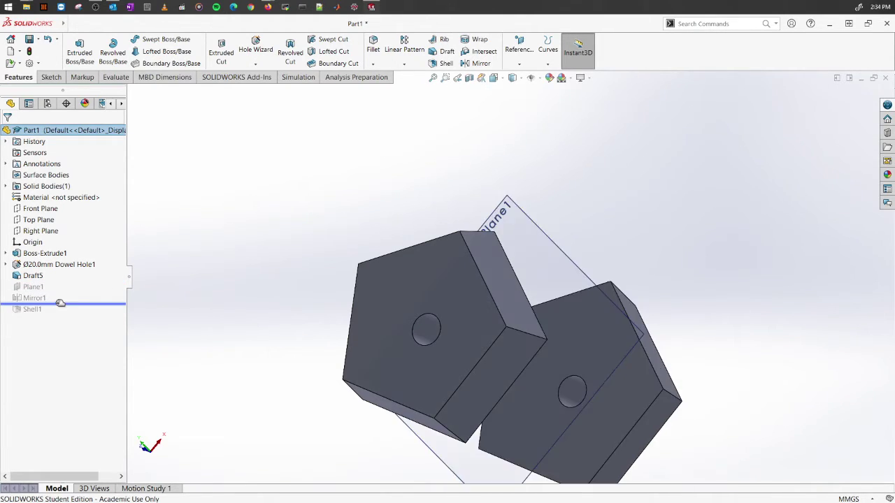
pyautogui.press('f')
pyautogui.moveTo(581, 380); pyautogui.dragTo(539, 334, button='middle')
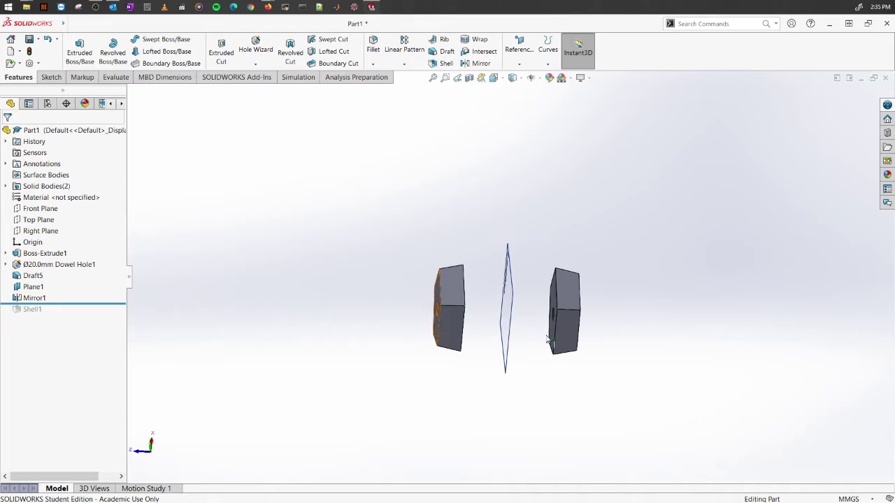
pyautogui.hotkey('ctrl', '7')
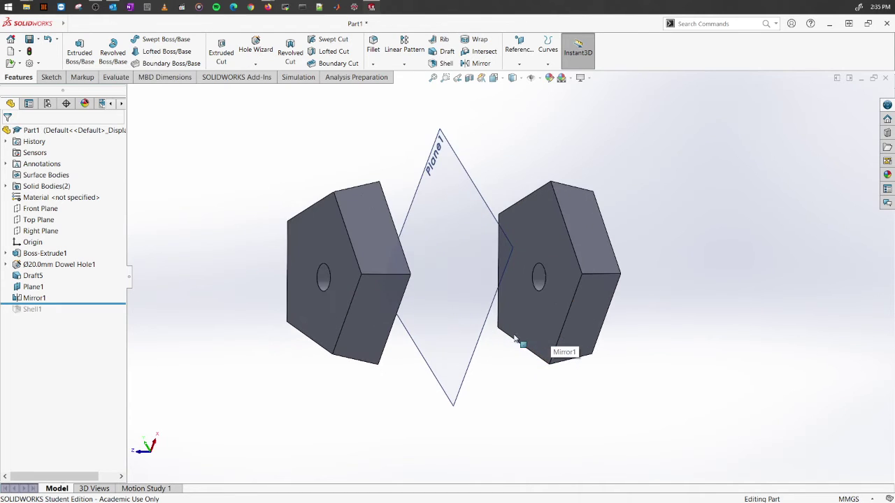
pyautogui.moveTo(40, 297); pyautogui.dragTo(40, 302)
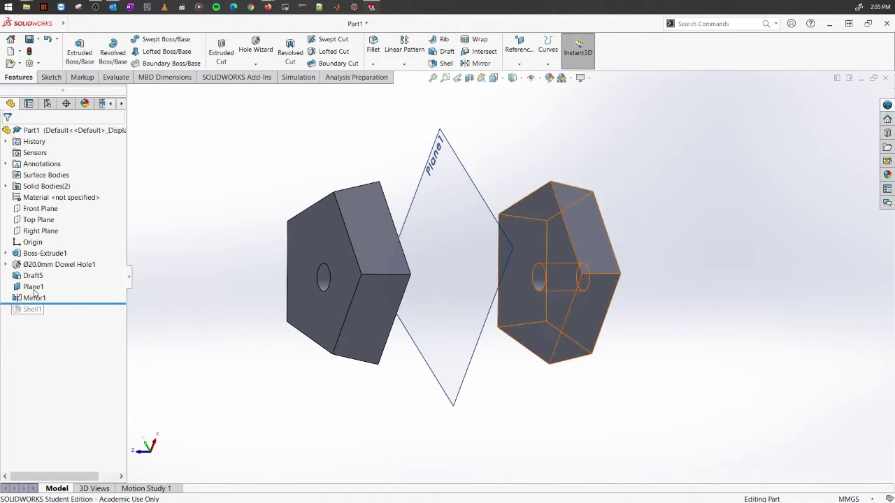
pyautogui.moveTo(86, 304); pyautogui.dragTo(86, 317)
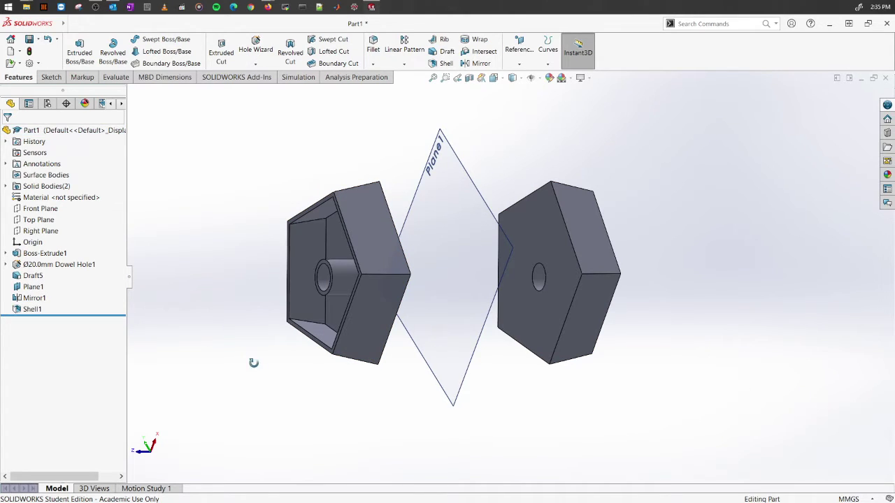
pyautogui.moveTo(254, 362); pyautogui.dragTo(256, 396, button='middle')
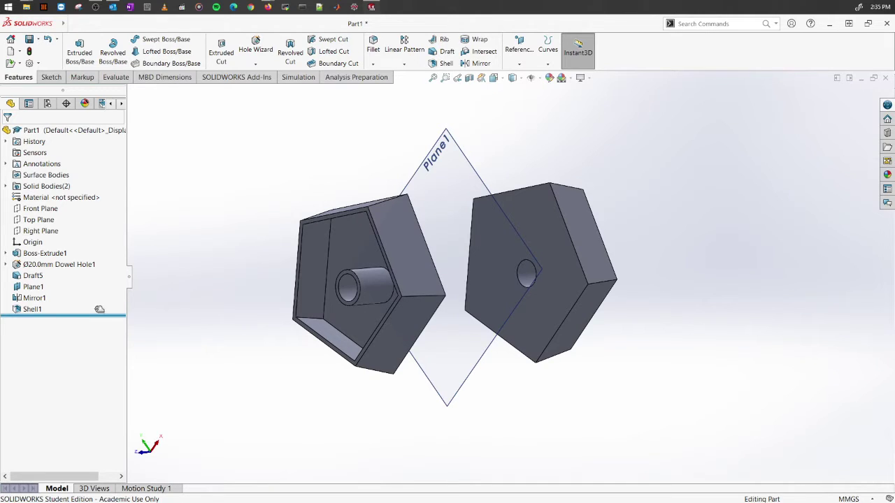
pyautogui.moveTo(420, 307); pyautogui.dragTo(406, 377, button='middle')
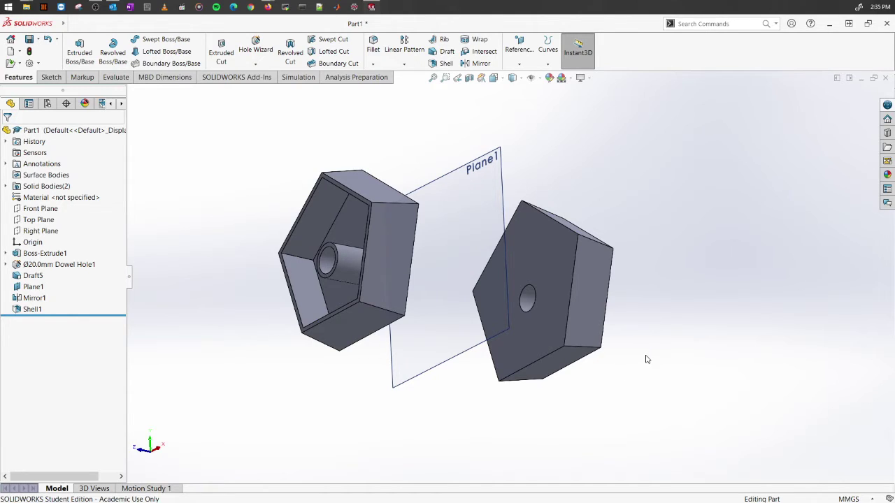
pyautogui.moveTo(669, 352); pyautogui.dragTo(685, 376, button='middle')
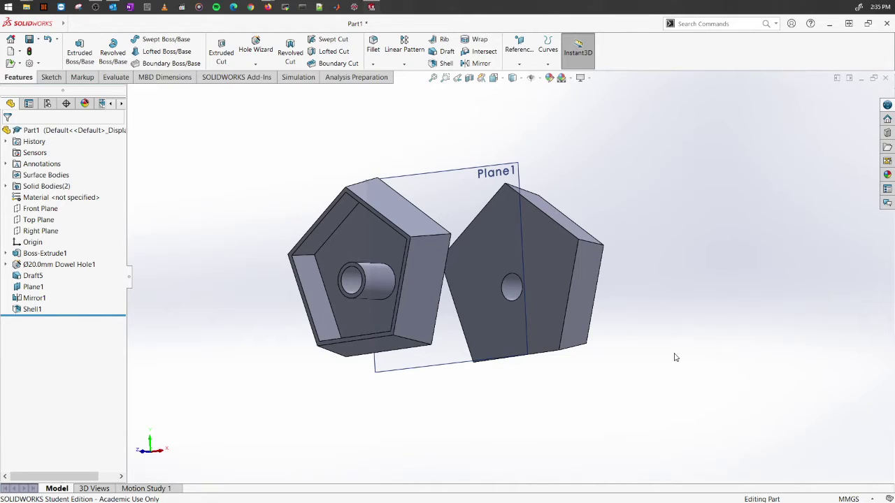
# Step: Launch the Wrap feature from the Features toolbar
pyautogui.click(478, 42)
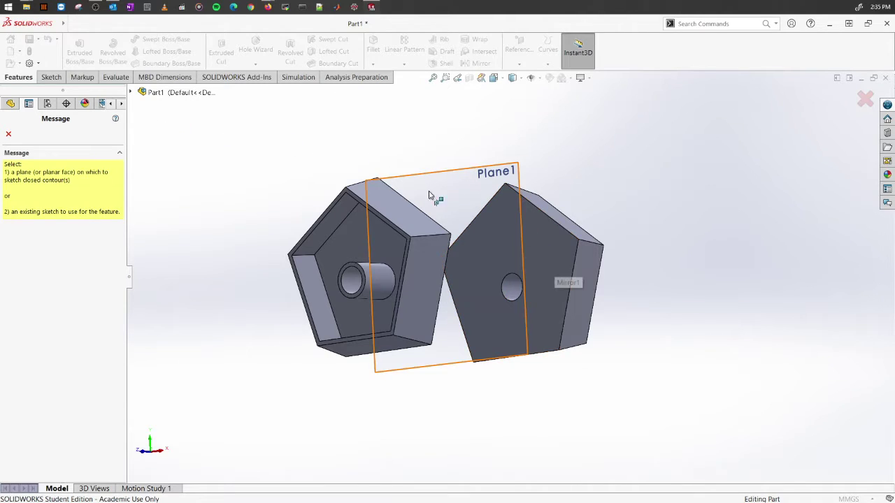
pyautogui.scroll(-3, 539, 247)
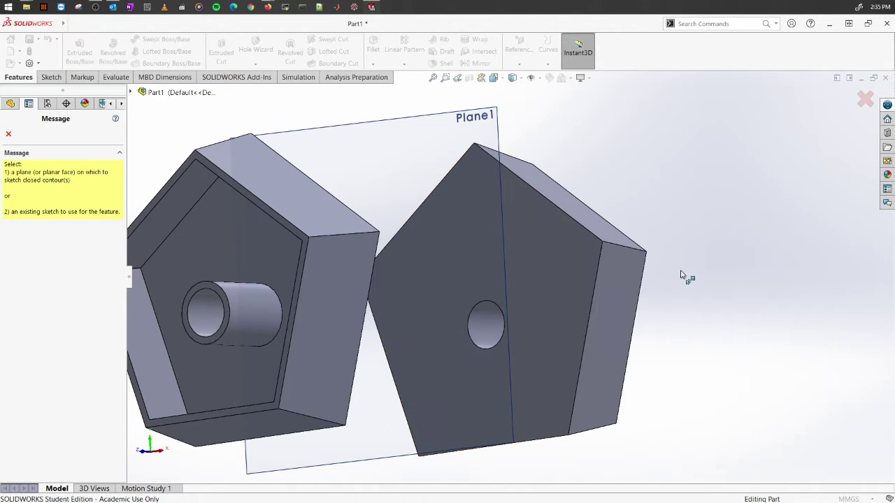
pyautogui.scroll(3, 682, 326)
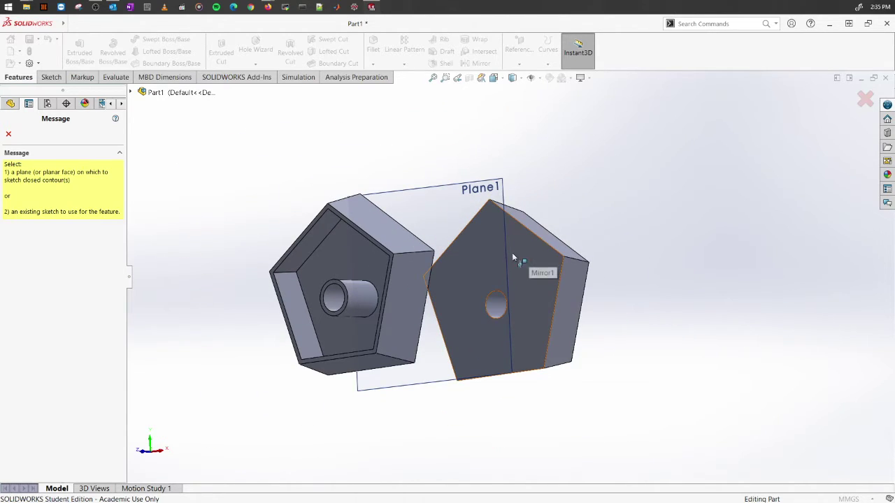
# Step: Cancel the Wrap and hide Mirror1 so only the original block shows
pyautogui.click(8, 134)
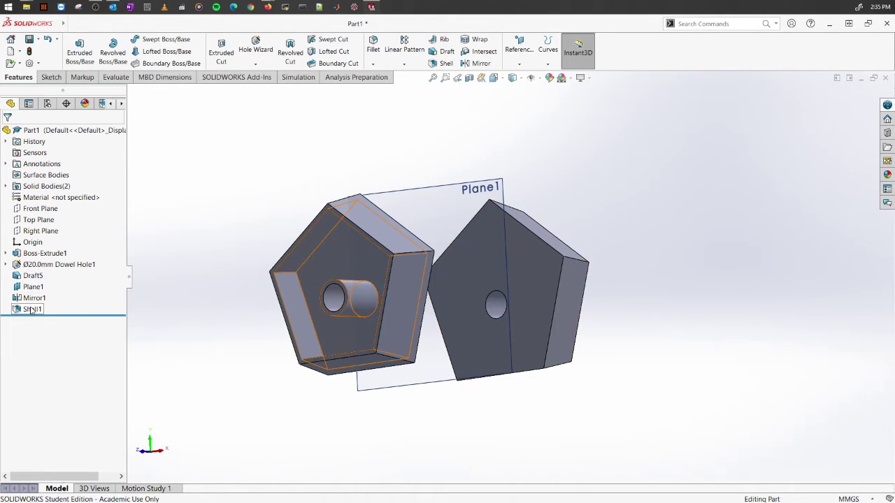
pyautogui.click(40, 254)
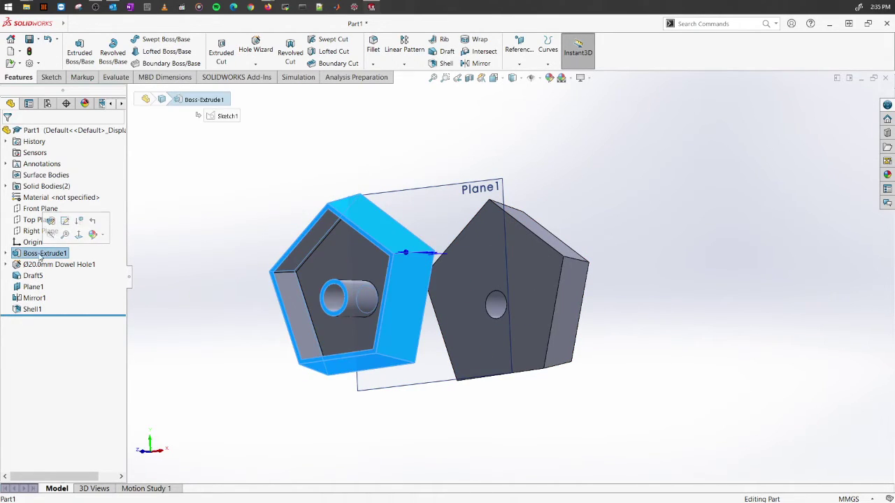
pyautogui.click(39, 299)
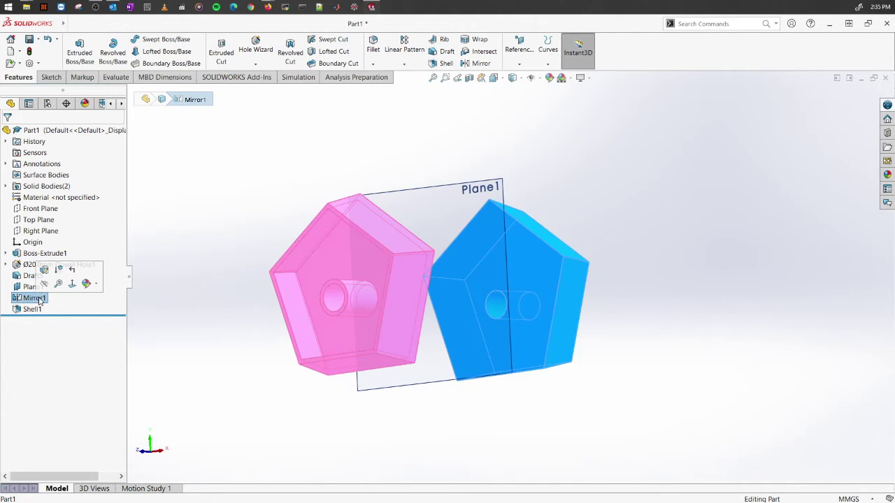
pyautogui.rightClick(39, 300)
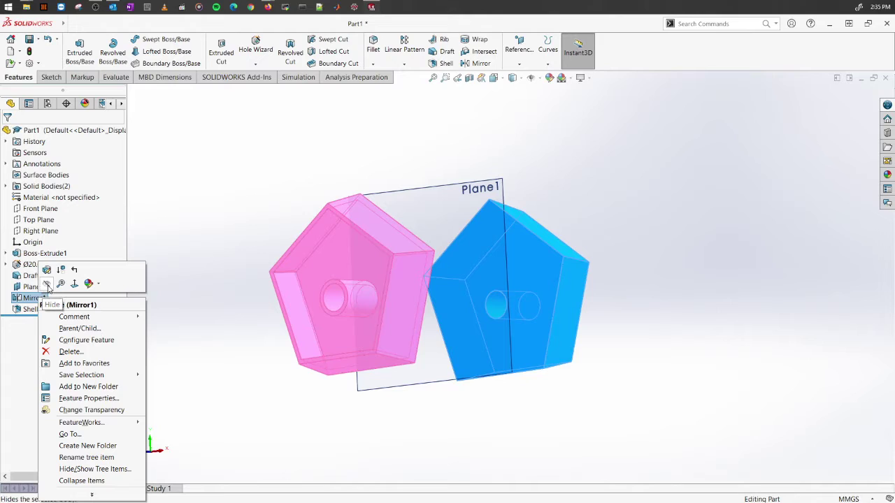
pyautogui.click(46, 287)
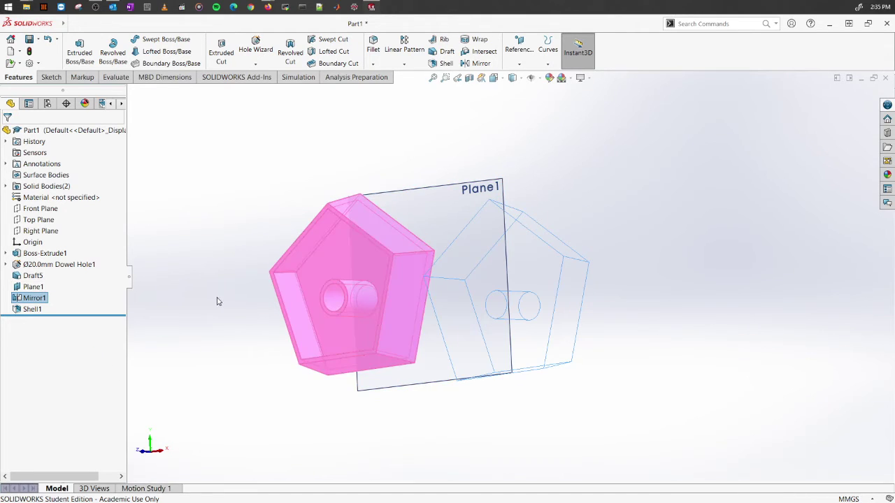
pyautogui.moveTo(675, 246); pyautogui.dragTo(548, 250, button='middle')
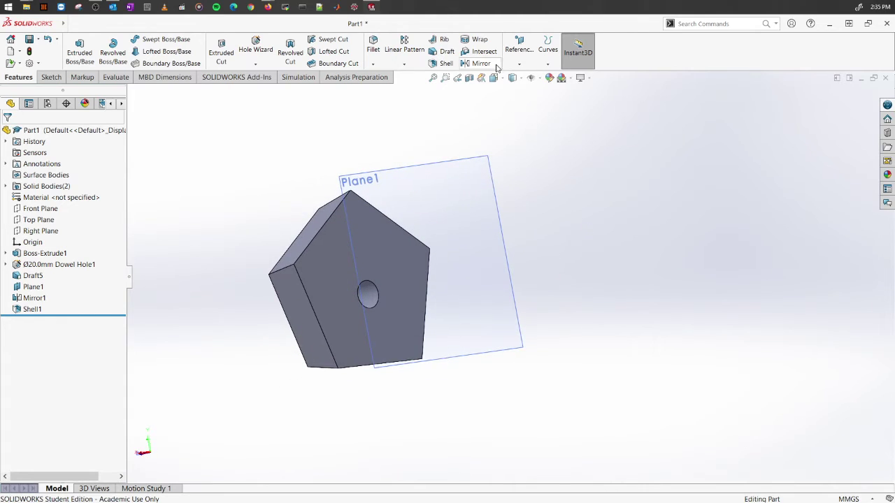
# Step: Start a sketch on Plane1 and draw the first zig-zag lines of the lightning bolt
pyautogui.rightClick(450, 191)
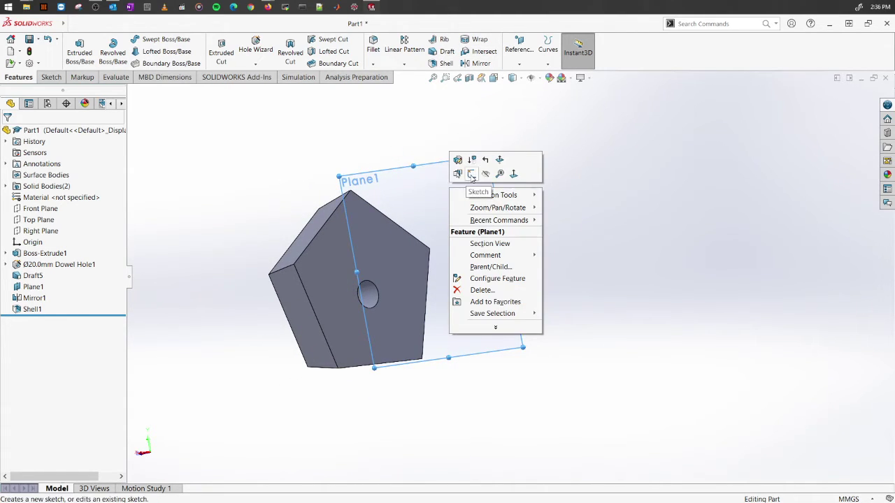
pyautogui.click(470, 179)
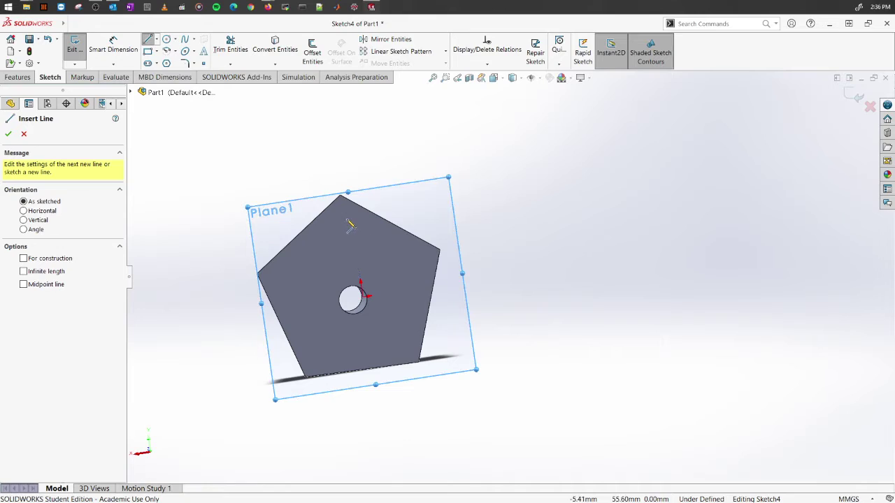
pyautogui.moveTo(346, 224); pyautogui.dragTo(323, 251)
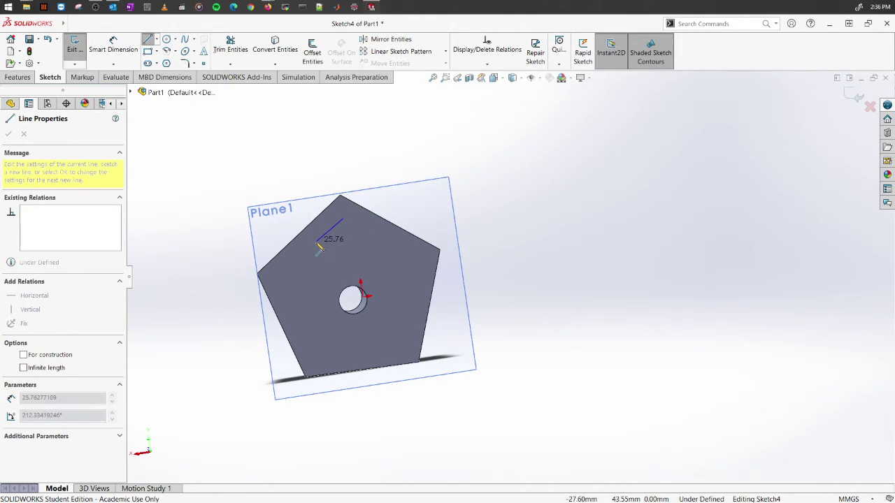
pyautogui.click(316, 253)
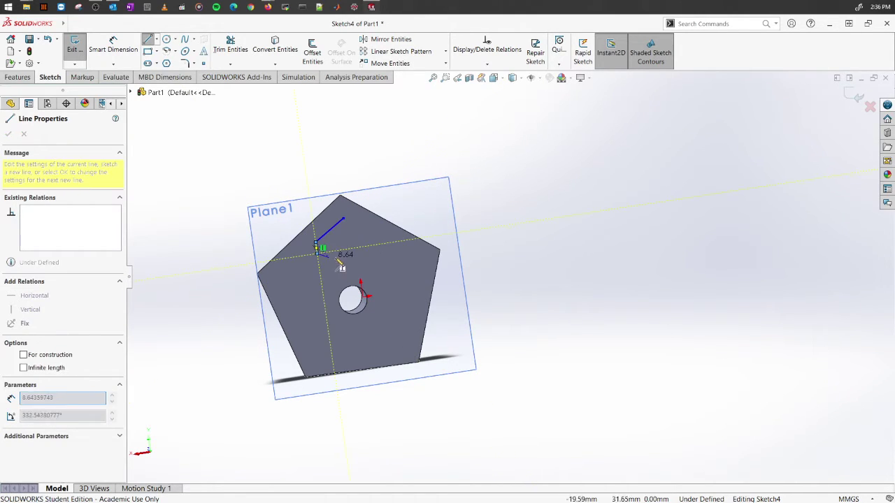
pyautogui.click(354, 260)
pyautogui.click(320, 269)
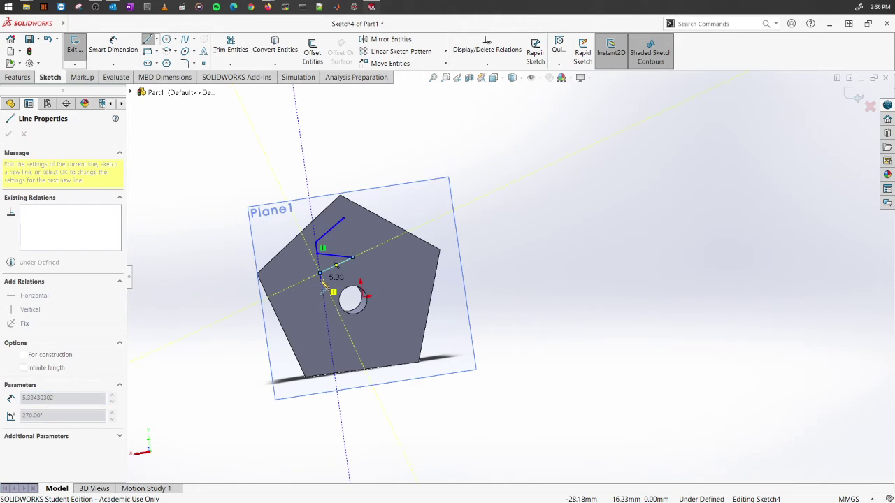
# Step: Complete the bolt outline back at its start point and exit the sketch
pyautogui.click(319, 274)
pyautogui.click(365, 266)
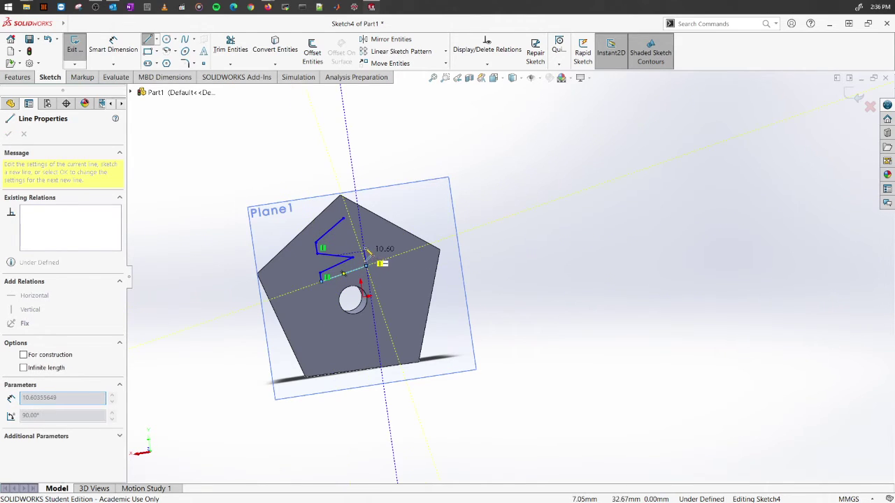
pyautogui.click(364, 246)
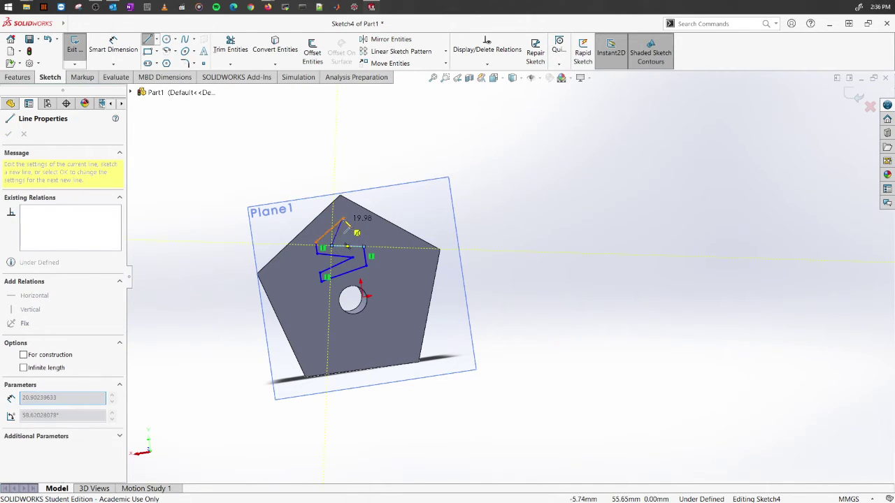
pyautogui.click(343, 221)
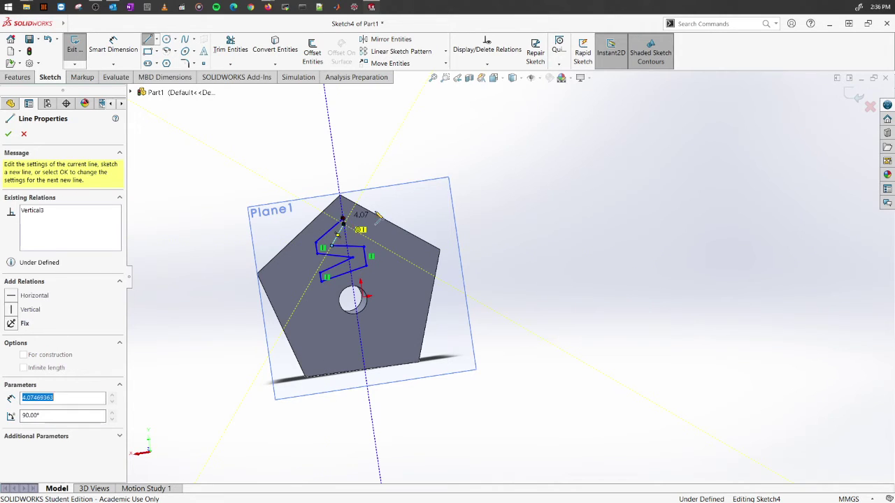
pyautogui.rightClick(486, 163)
pyautogui.click(495, 164)
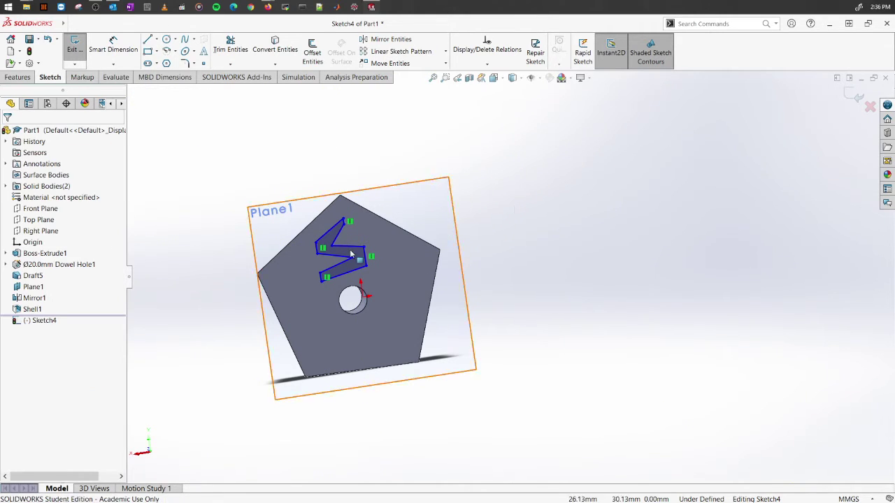
pyautogui.click(854, 96)
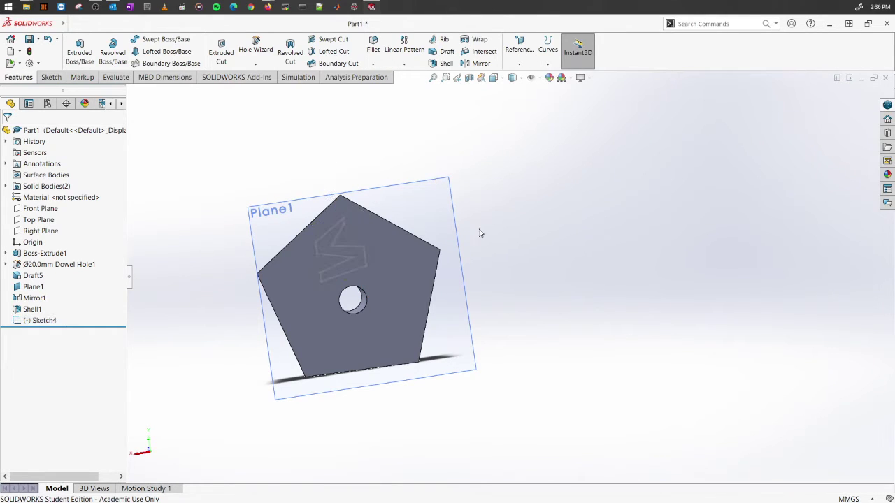
# Step: Restart Wrap after discarding an accidental sketch started on the front face
pyautogui.scroll(-3, 325, 252)
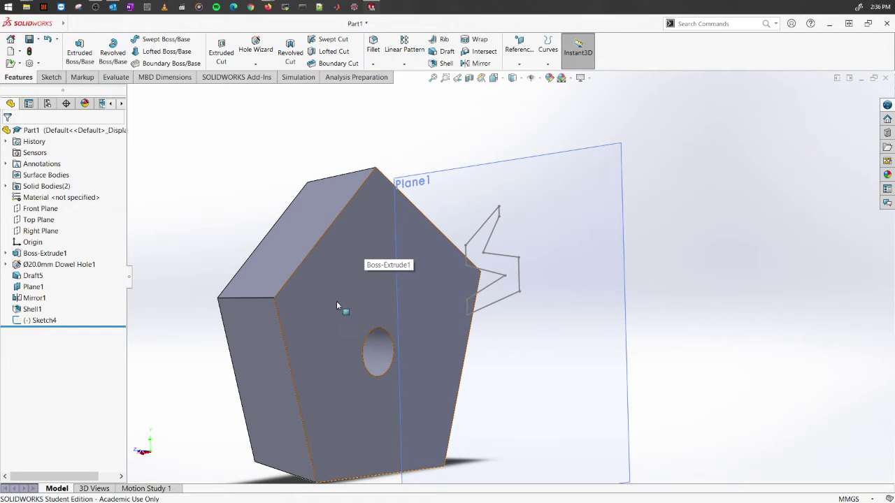
pyautogui.click(478, 42)
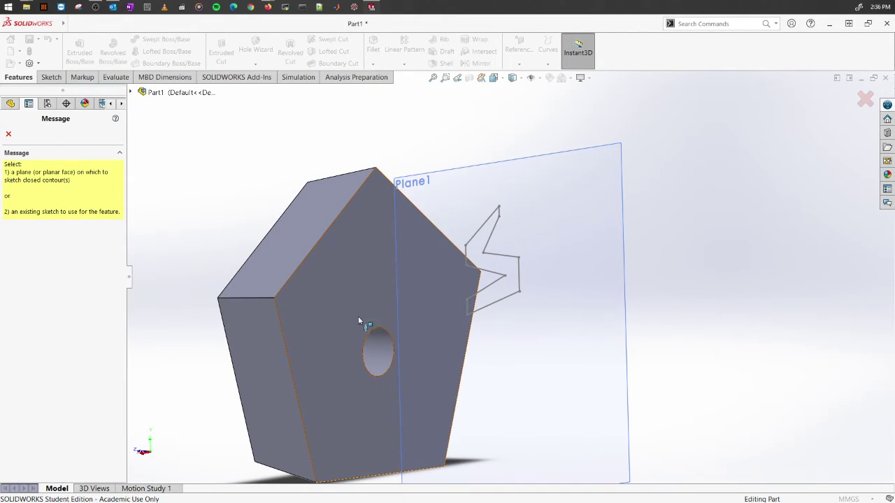
pyautogui.click(345, 303)
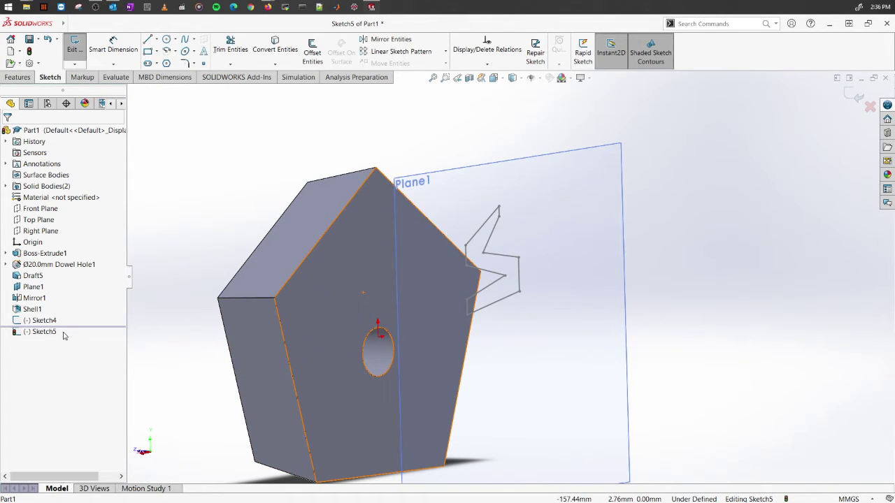
pyautogui.click(850, 93)
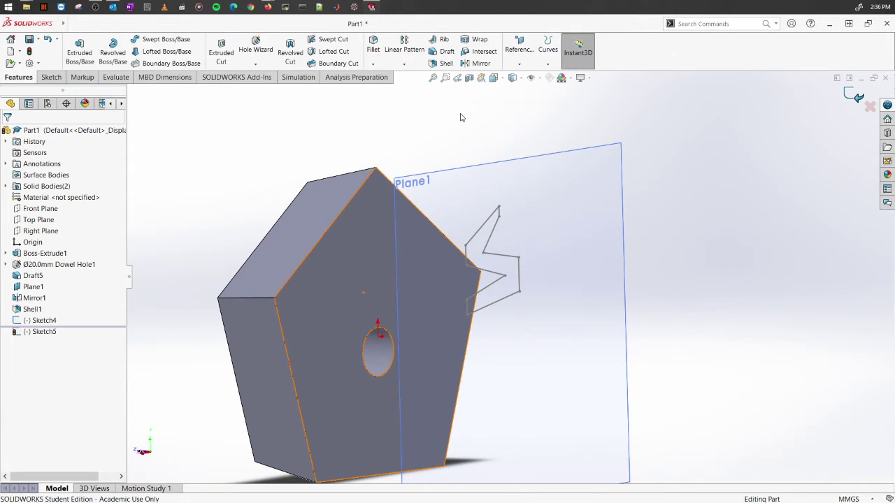
pyautogui.click(479, 41)
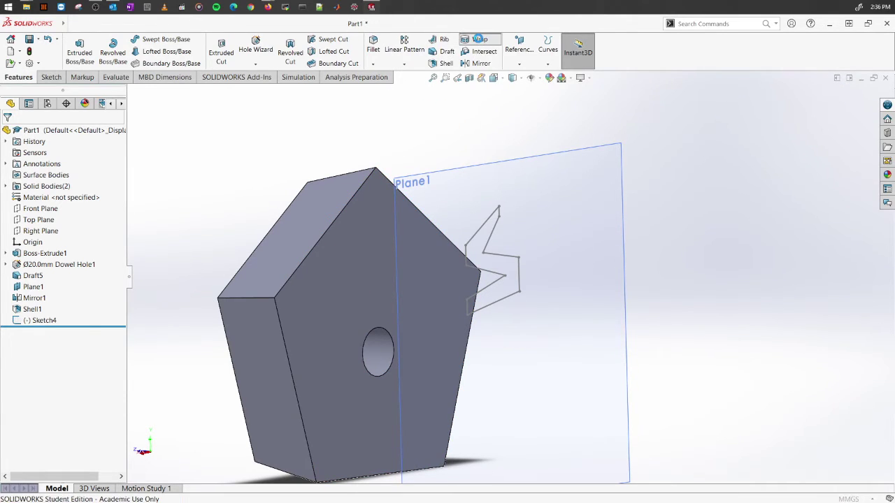
# Step: Wrap Sketch4 onto the block's front face as a Scribe outline, after trying 2.00mm Emboss
pyautogui.click(479, 239)
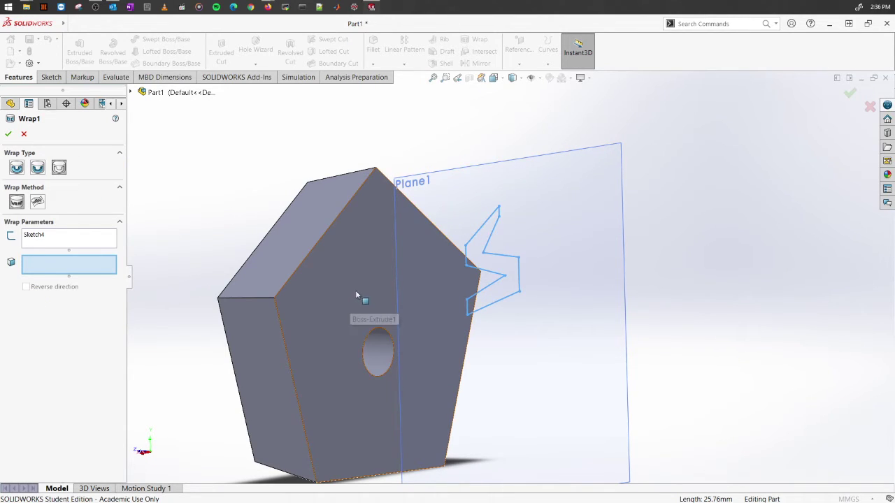
pyautogui.moveTo(316, 277); pyautogui.dragTo(319, 308, button='middle')
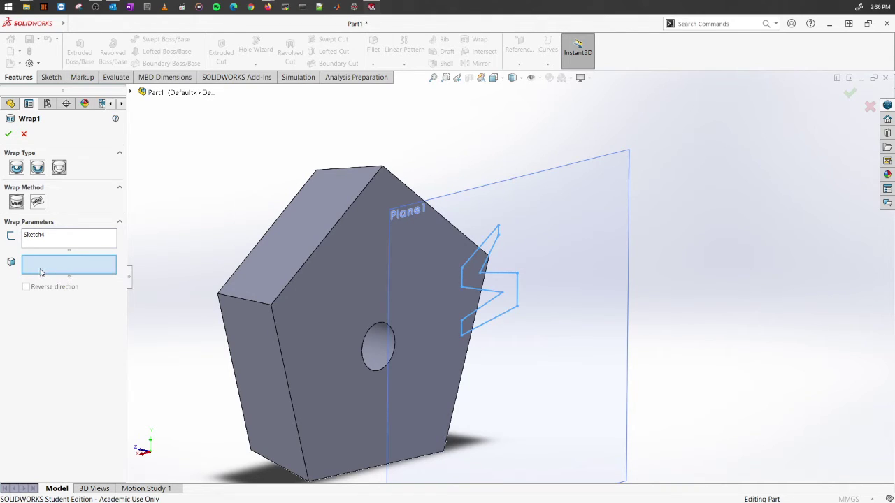
pyautogui.click(336, 289)
pyautogui.moveTo(334, 307); pyautogui.dragTo(210, 273, button='middle')
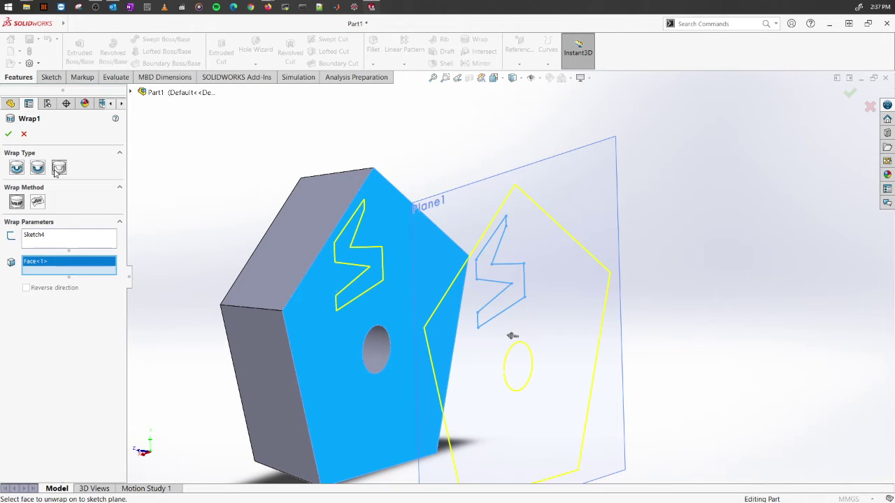
pyautogui.click(16, 169)
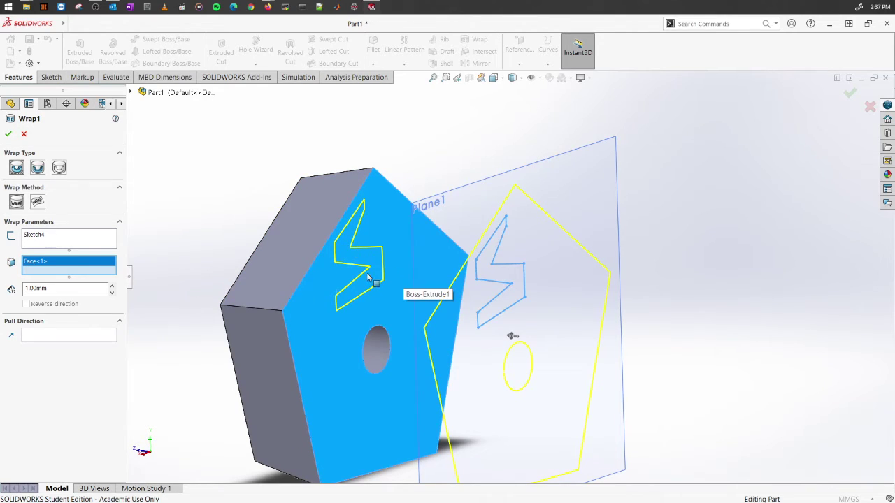
pyautogui.click(111, 285)
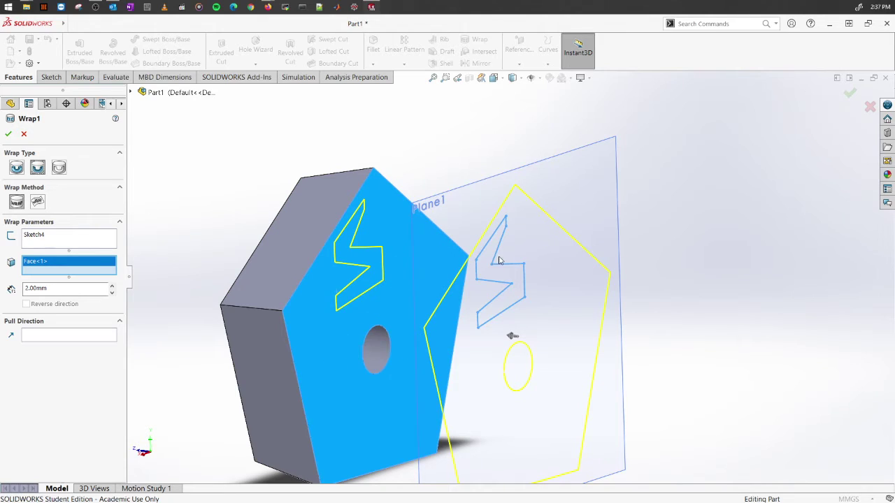
pyautogui.click(60, 168)
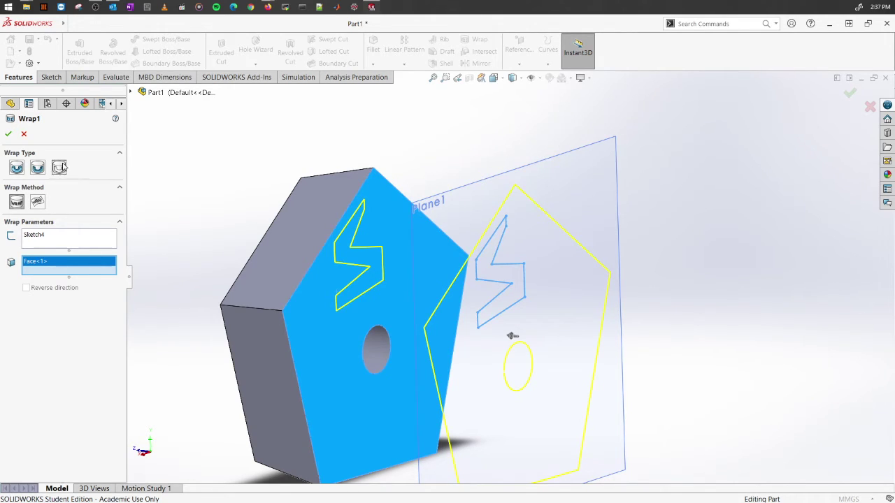
pyautogui.click(8, 135)
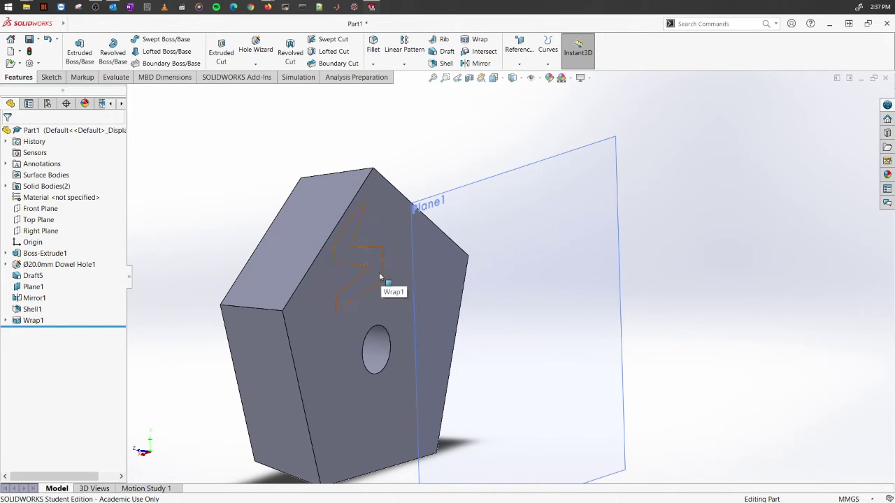
# Step: Edit Wrap1 into a 2.00mm Deboss and inspect the recessed lightning bolt
pyautogui.scroll(-5, 353, 262)
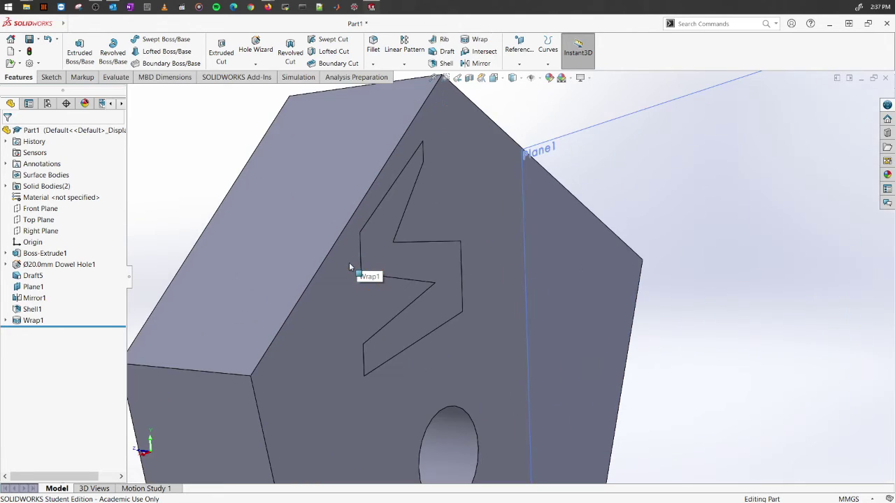
pyautogui.scroll(5, 402, 301)
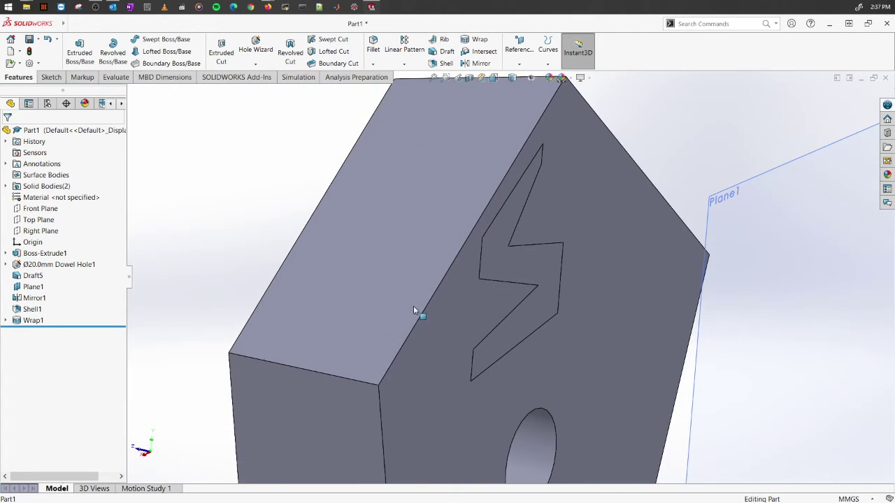
pyautogui.moveTo(413, 310); pyautogui.dragTo(468, 286, button='middle')
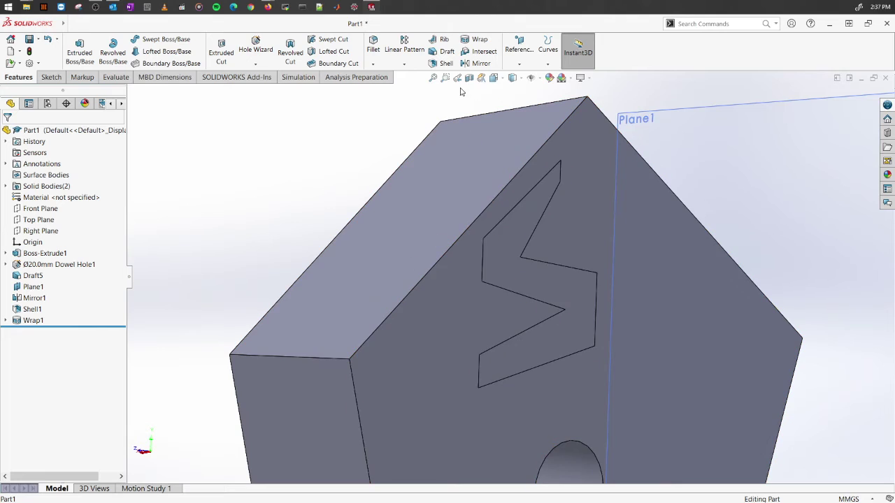
pyautogui.rightClick(35, 323)
pyautogui.click(46, 274)
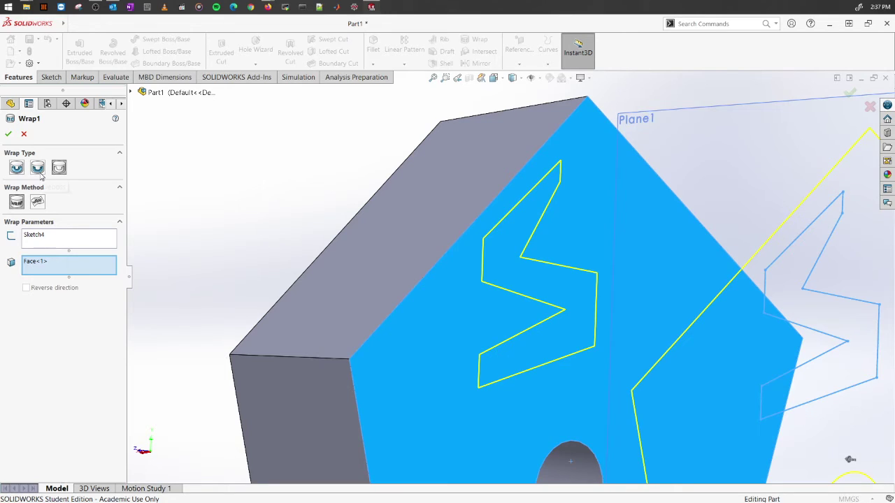
pyautogui.click(37, 169)
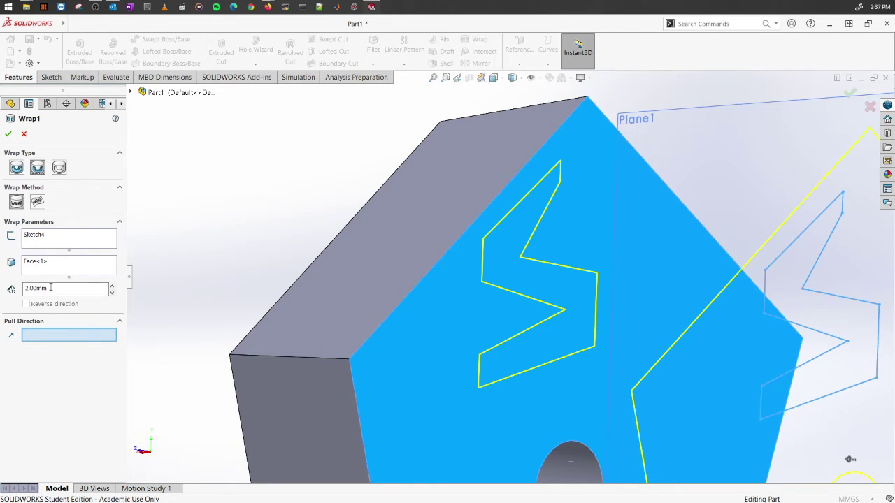
pyautogui.click(9, 134)
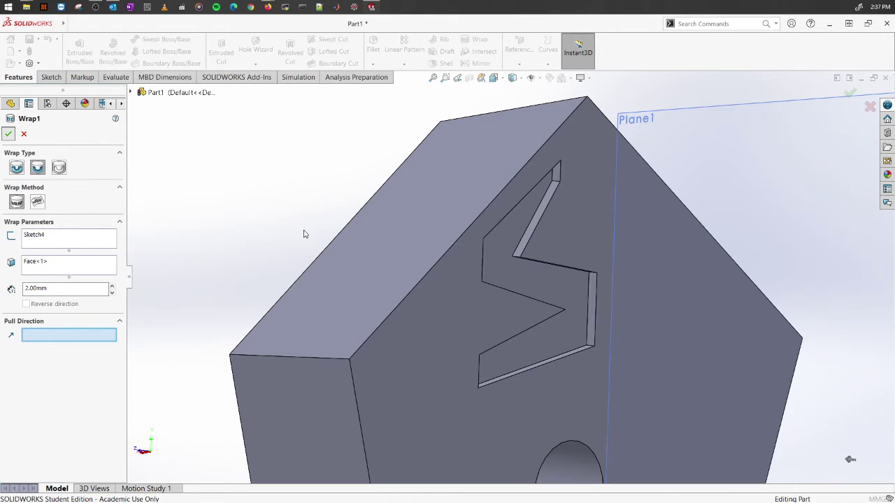
pyautogui.moveTo(291, 207)
pyautogui.mouseDown(button='middle')
pyautogui.moveTo(247, 174)
pyautogui.moveTo(172, 185)
pyautogui.moveTo(228, 251)
pyautogui.moveTo(258, 261)
pyautogui.moveTo(285, 296)
pyautogui.moveTo(376, 348)
pyautogui.moveTo(402, 325)
pyautogui.mouseUp(button='middle')
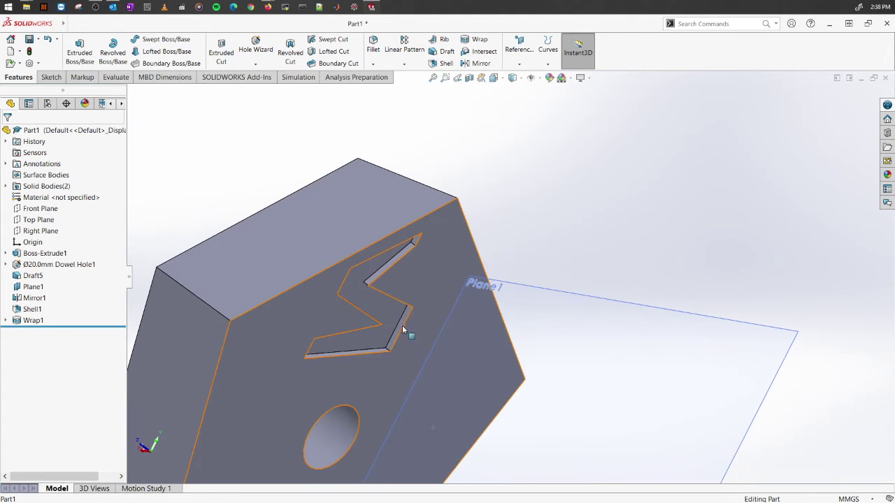
# Step: Change Wrap1 from a deboss to a 2.00mm emboss so the lightning bolt stands raised
pyautogui.click(383, 308)
pyautogui.press('Escape')
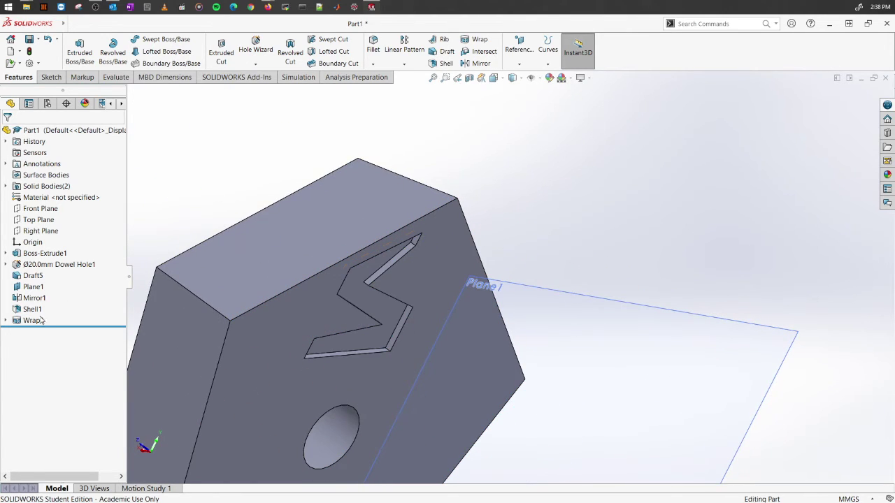
pyautogui.rightClick(32, 320)
pyautogui.click(42, 271)
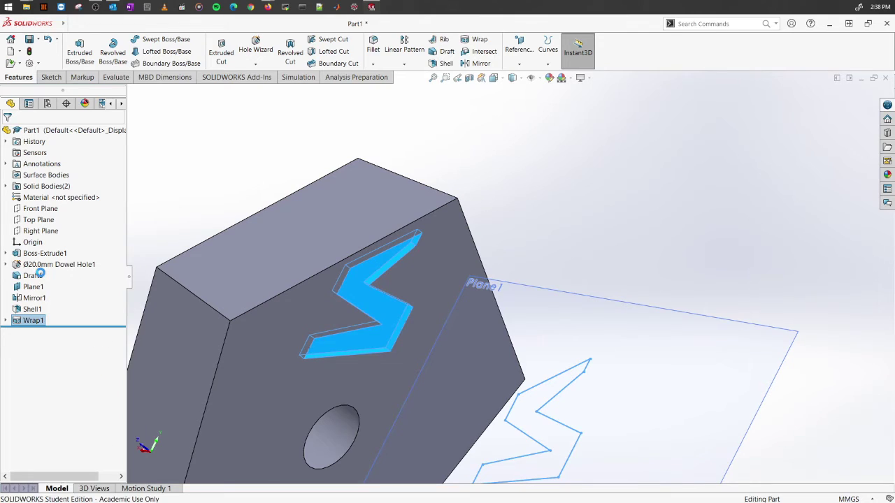
pyautogui.click(16, 168)
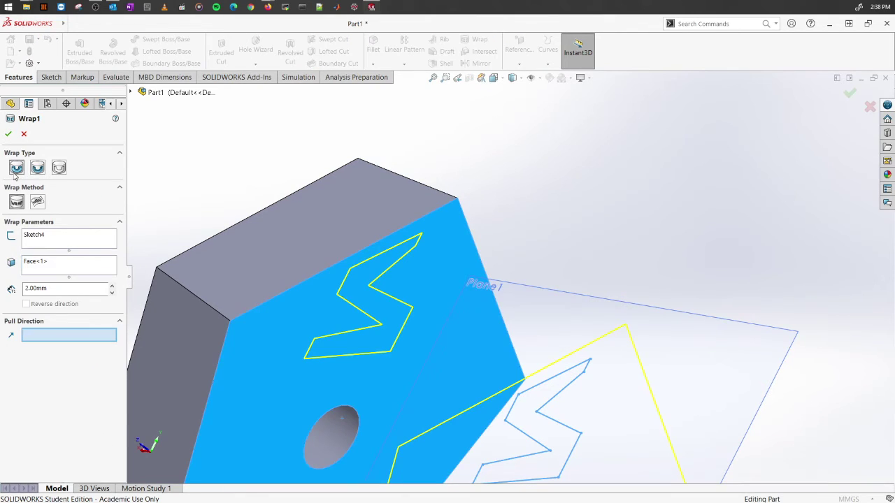
pyautogui.click(10, 139)
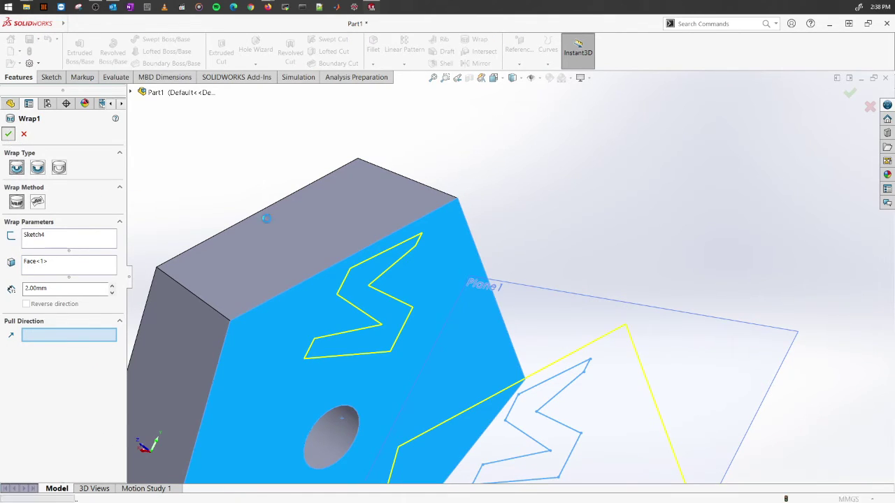
pyautogui.moveTo(327, 288); pyautogui.dragTo(355, 297, button='middle')
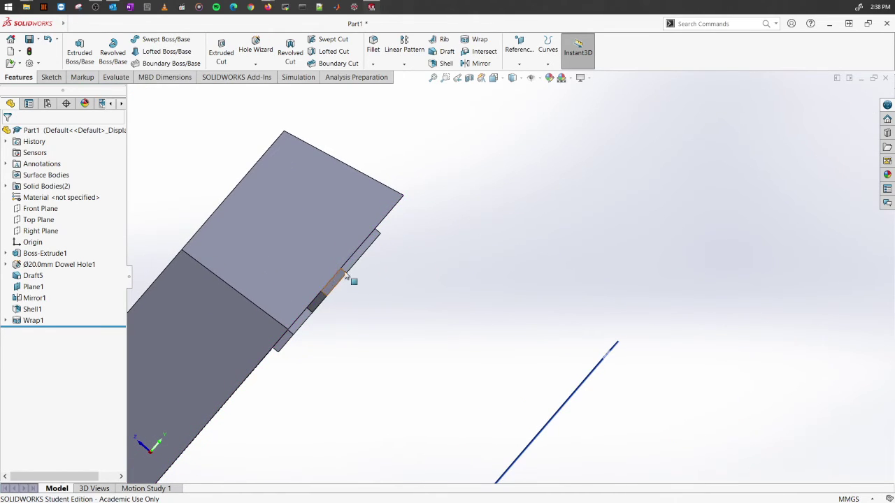
pyautogui.hotkey('ctrl', 'shift', 'z')
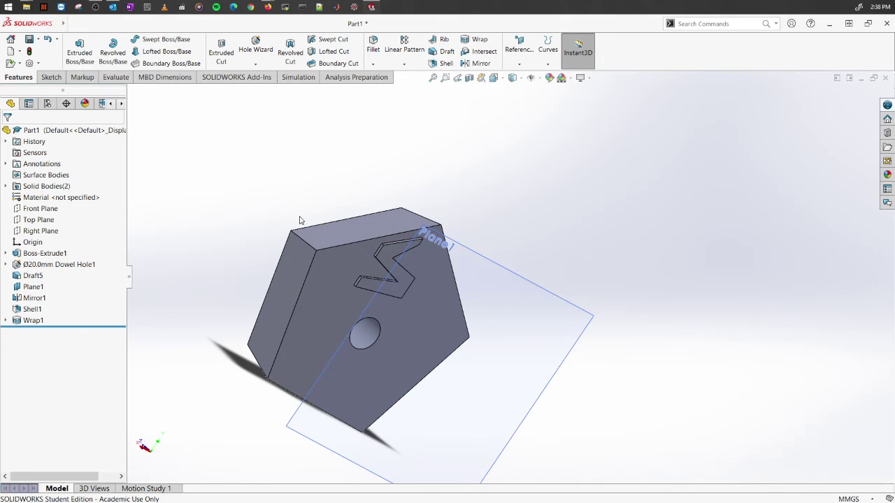
# Step: Create Plane2 offset 70 mm from Plane1, on the side away from the pentagon block
pyautogui.moveTo(439, 314); pyautogui.dragTo(502, 373, button='middle')
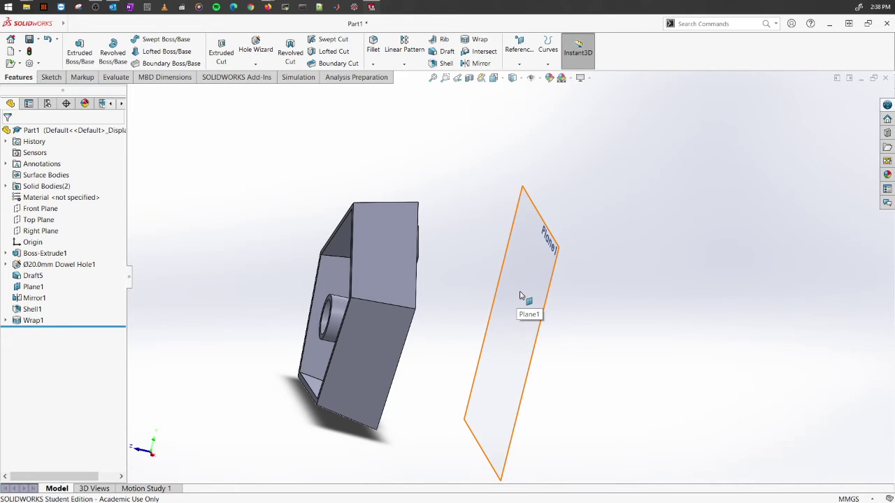
pyautogui.moveTo(480, 286); pyautogui.dragTo(452, 299, button='middle')
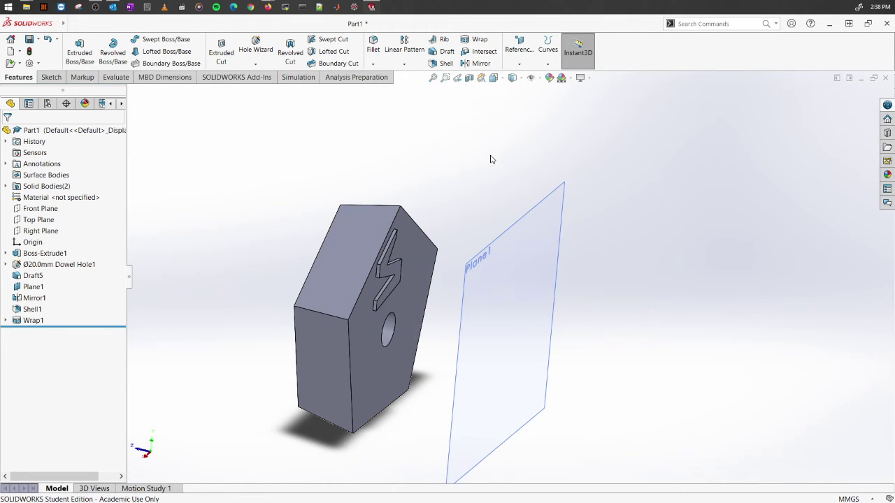
pyautogui.click(531, 256)
pyautogui.click(531, 54)
pyautogui.click(535, 77)
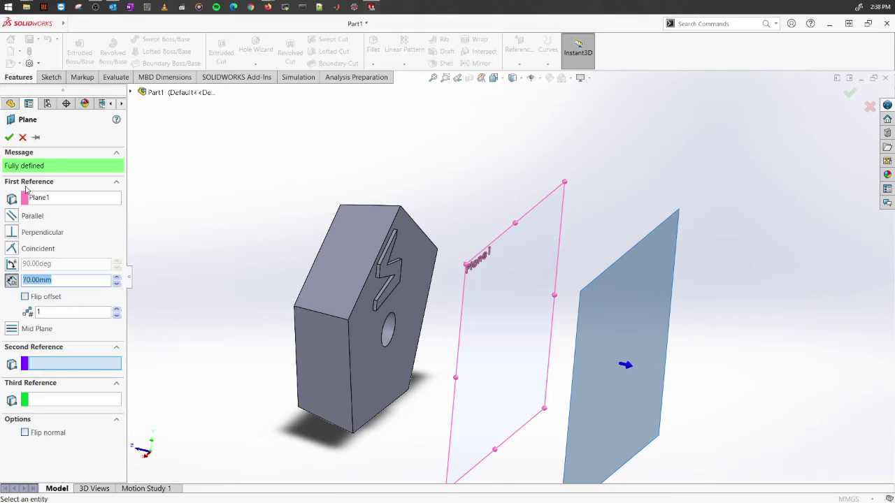
pyautogui.click(9, 137)
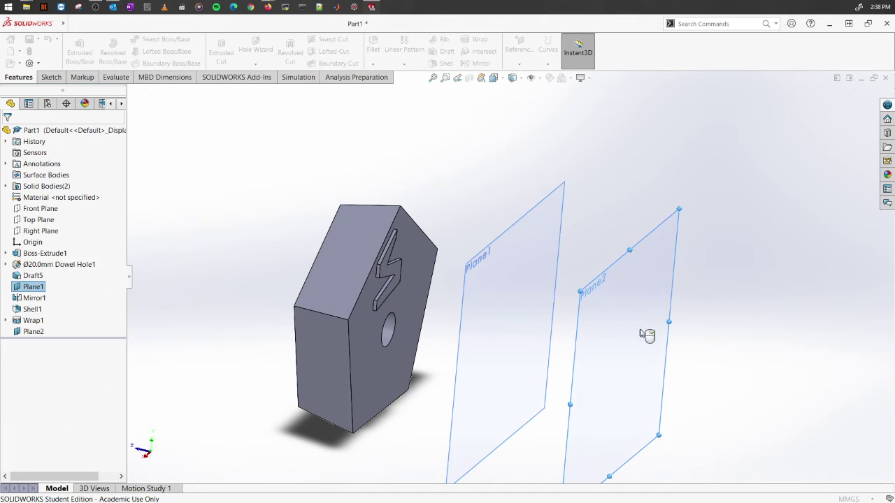
pyautogui.moveTo(643, 336); pyautogui.dragTo(648, 297, button='middle')
pyautogui.rightClick(624, 285)
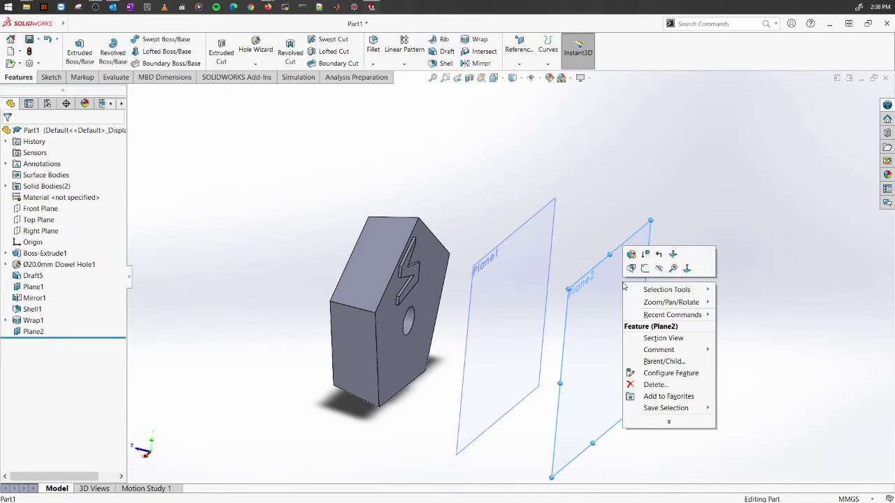
# Step: Sketch a narrow corner rectangle on Plane2
pyautogui.click(644, 268)
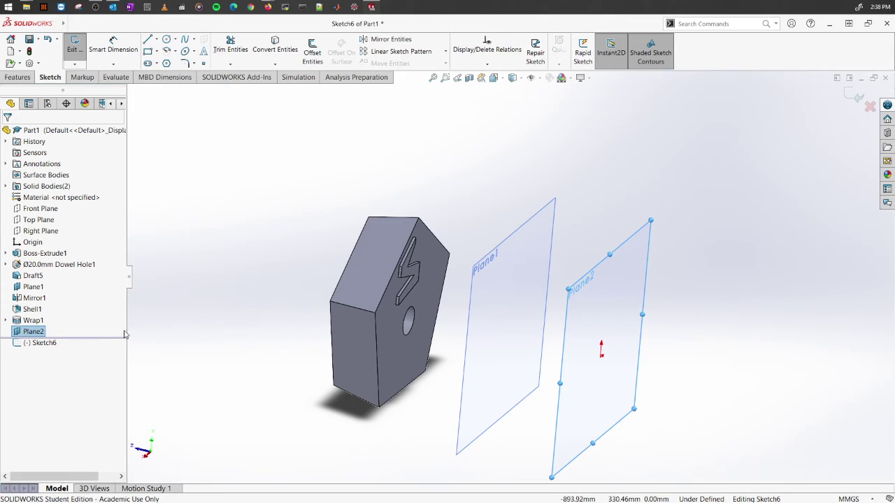
pyautogui.keyDown('ctrl'); pyautogui.moveTo(592, 350); pyautogui.dragTo(554, 384, button='middle'); pyautogui.keyUp('ctrl')
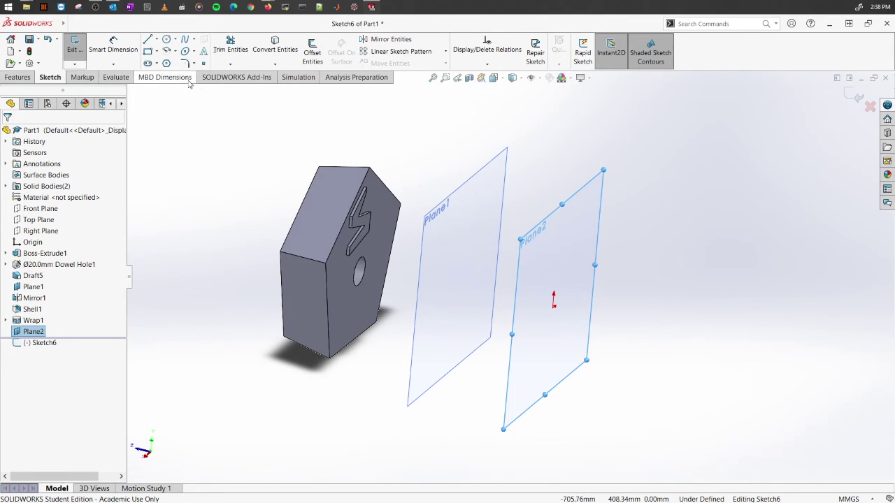
pyautogui.click(158, 51)
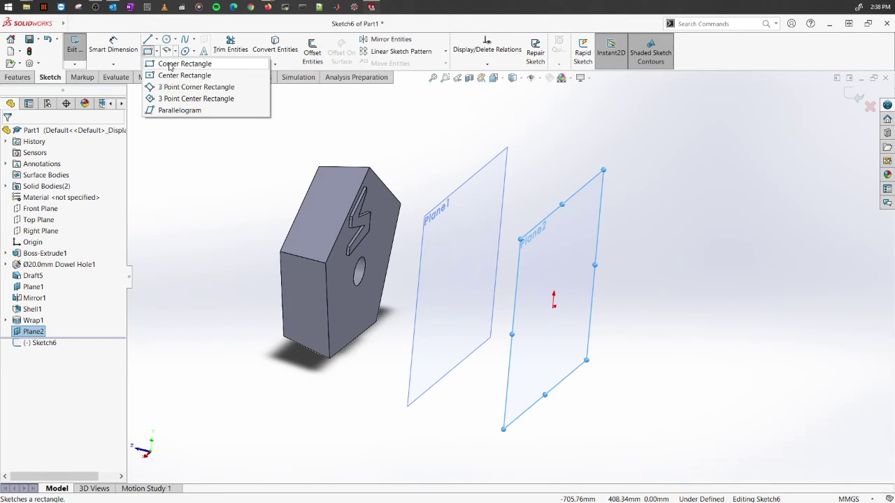
pyautogui.click(170, 67)
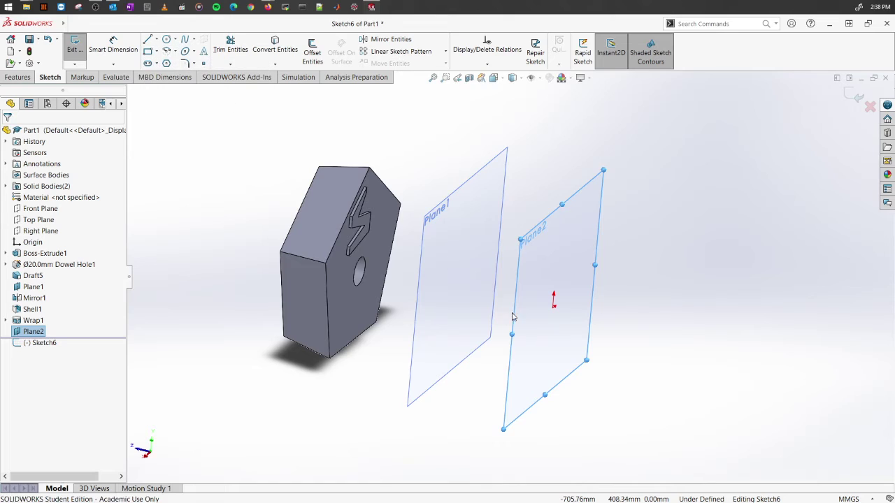
pyautogui.click(553, 304)
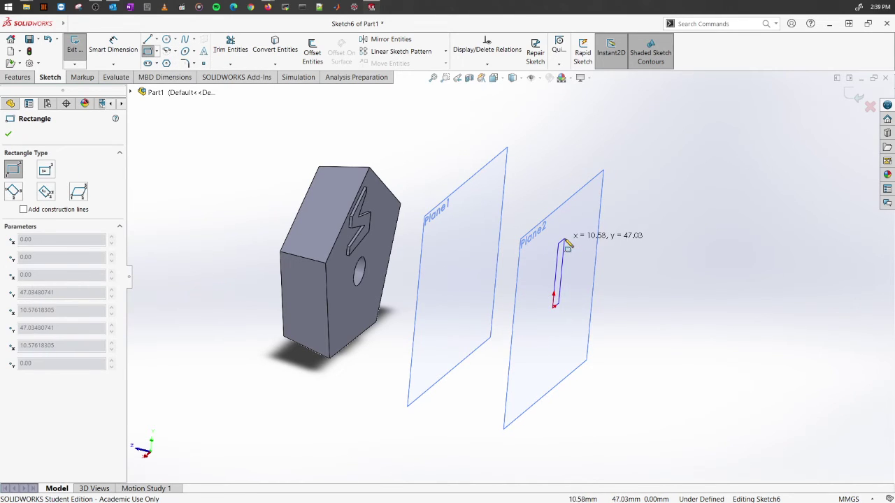
pyautogui.click(568, 243)
pyautogui.scroll(-5, 591, 280)
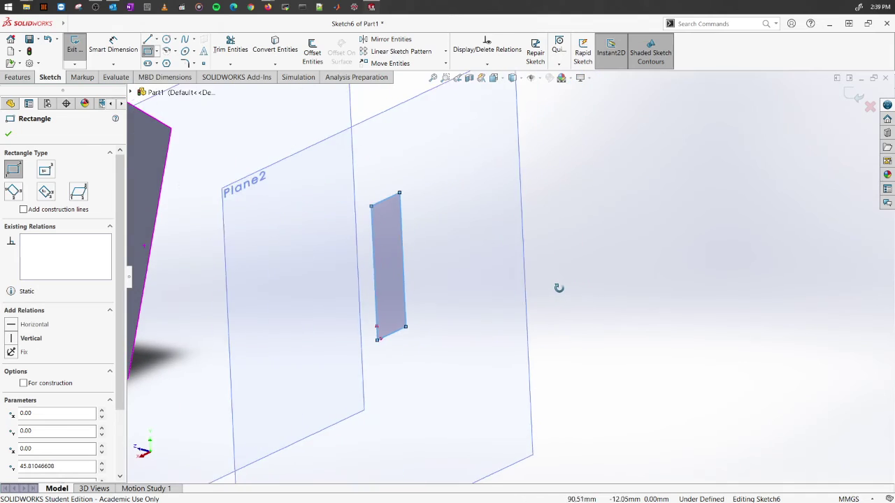
pyautogui.scroll(2, 452, 294)
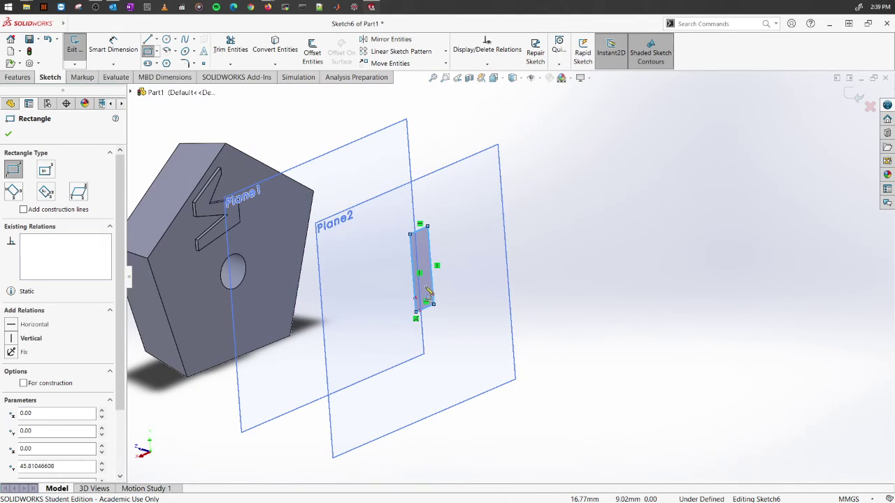
pyautogui.click(9, 132)
# Step: Revolve the rectangle 360° about edge Line2 into a solid cylinder, Revolve1
pyautogui.click(19, 77)
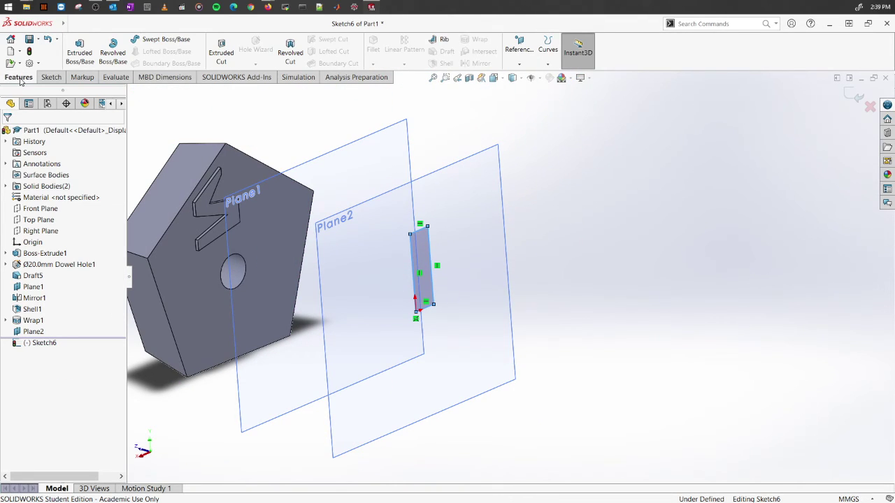
pyautogui.click(111, 56)
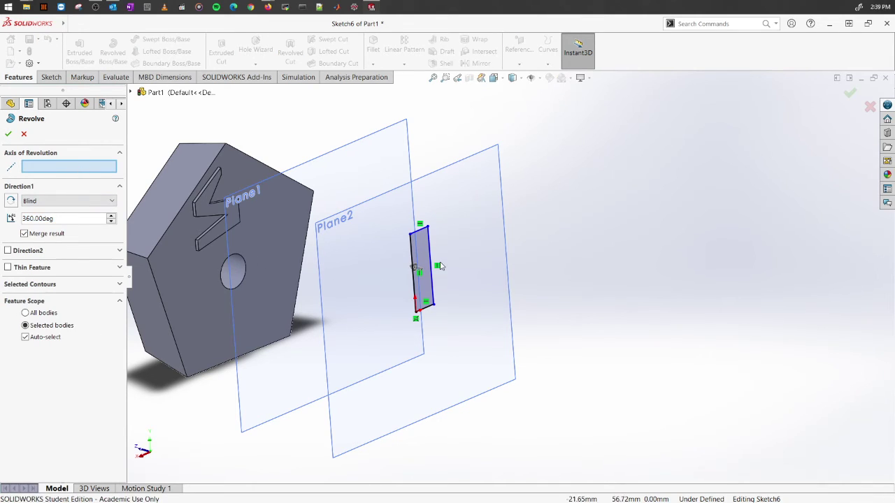
pyautogui.click(411, 249)
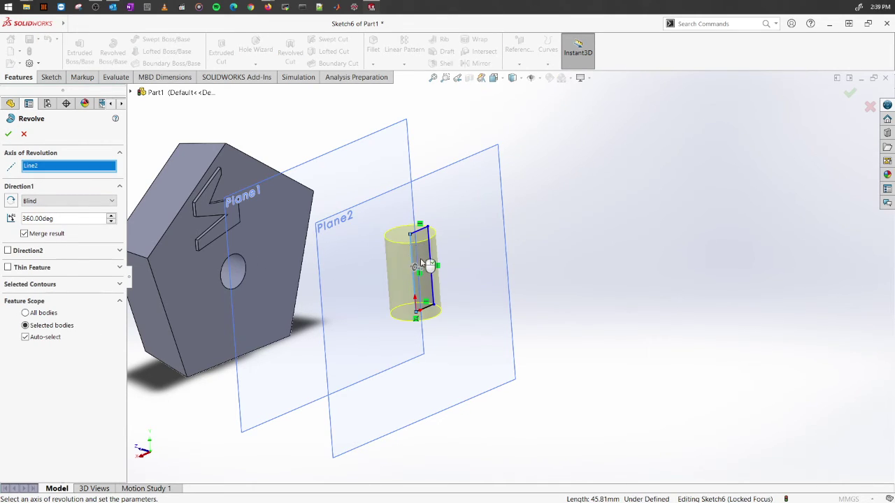
pyautogui.click(7, 134)
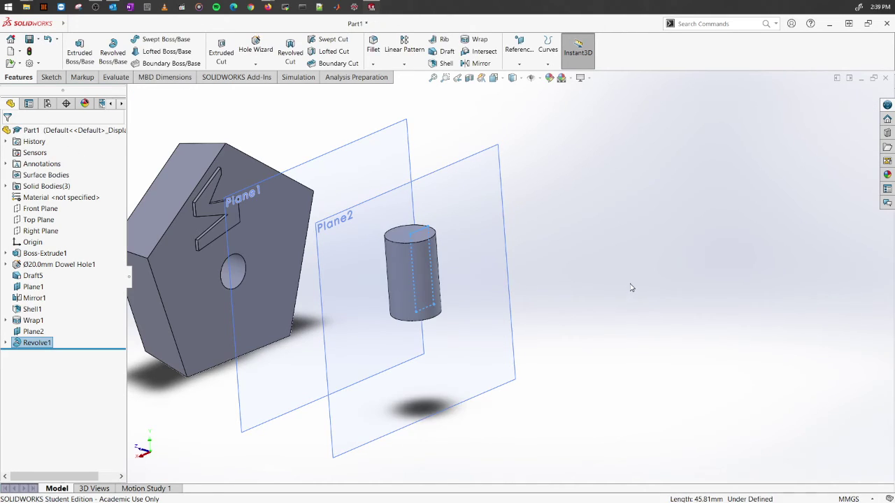
pyautogui.click(581, 343)
pyautogui.scroll(3, 581, 343)
pyautogui.scroll(-5, 432, 277)
# Step: Hide the pentagon block body and turn the view to face Plane2 head-on
pyautogui.scroll(3, 431, 278)
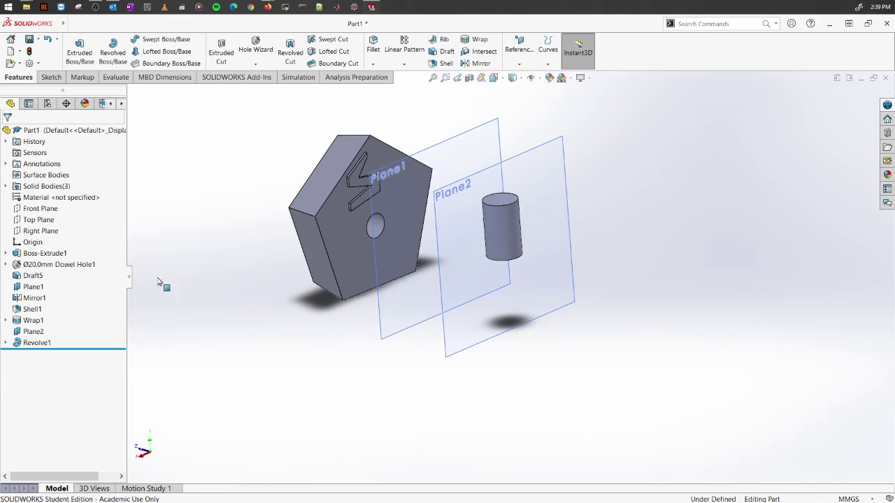
pyautogui.rightClick(58, 259)
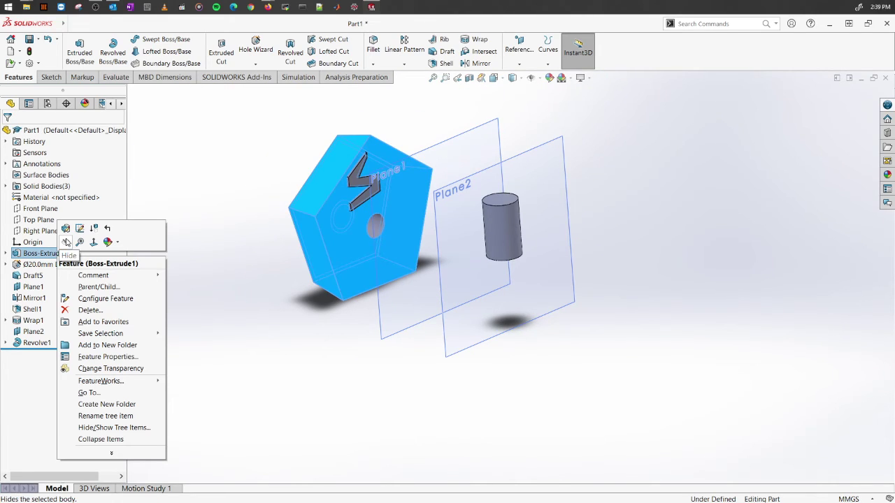
pyautogui.click(67, 242)
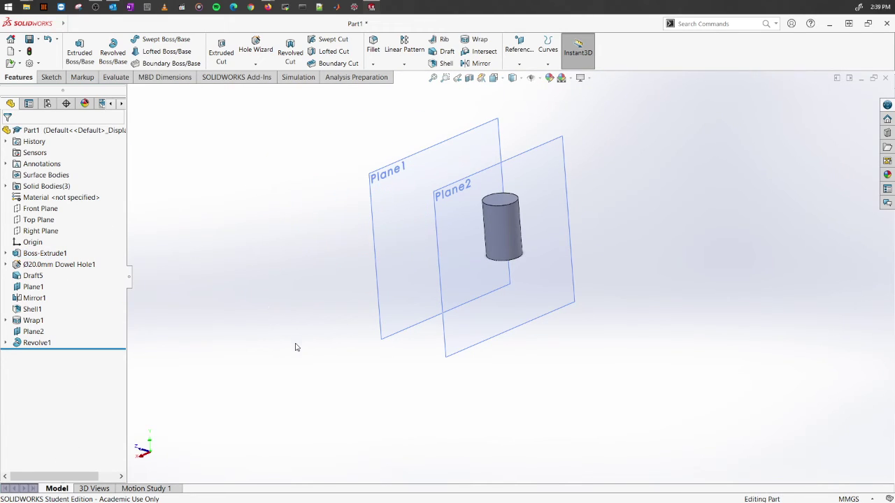
pyautogui.moveTo(295, 347); pyautogui.dragTo(559, 224, button='middle')
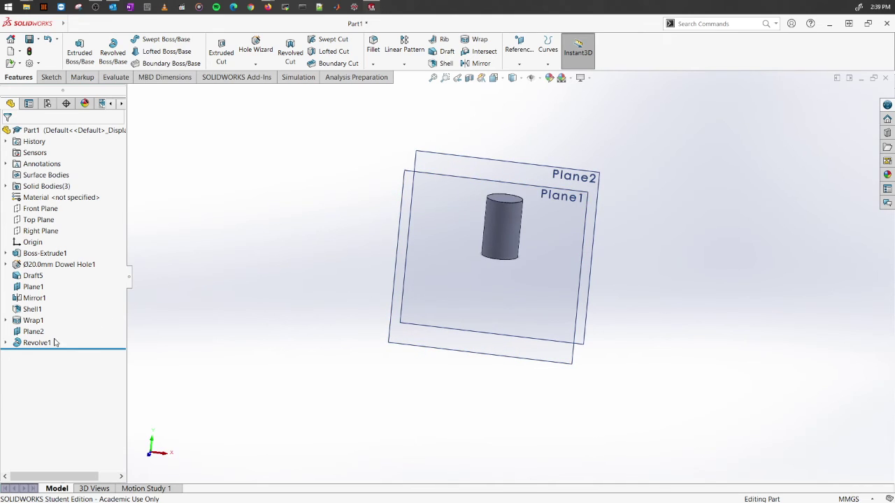
pyautogui.rightClick(33, 331)
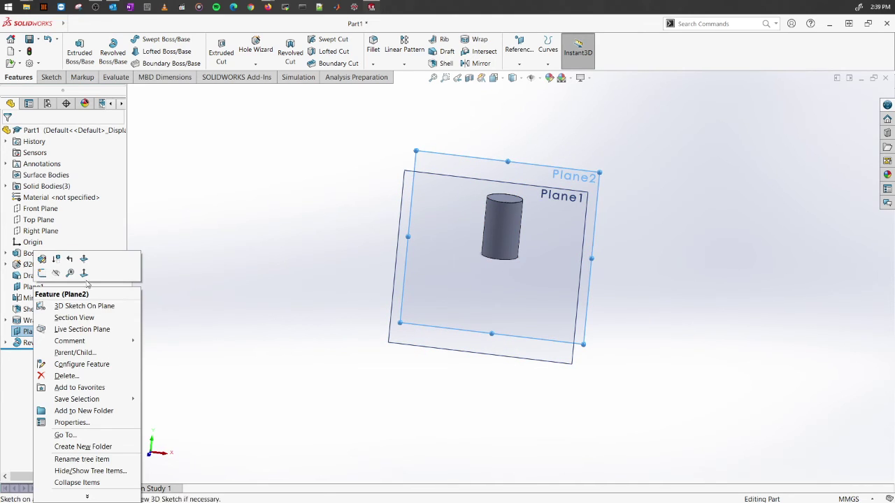
pyautogui.click(84, 274)
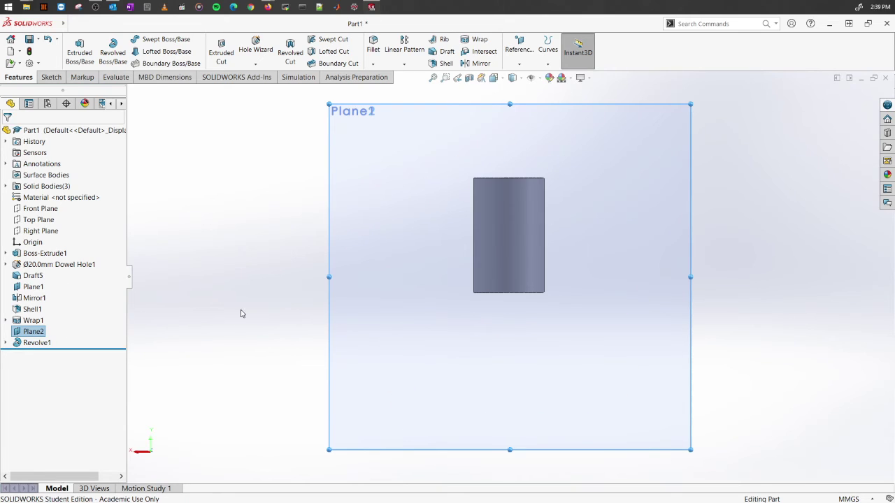
# Step: On Plane1, draw a closed six-corner zigzag line loop as Sketch7 and exit the sketch
pyautogui.click(41, 287)
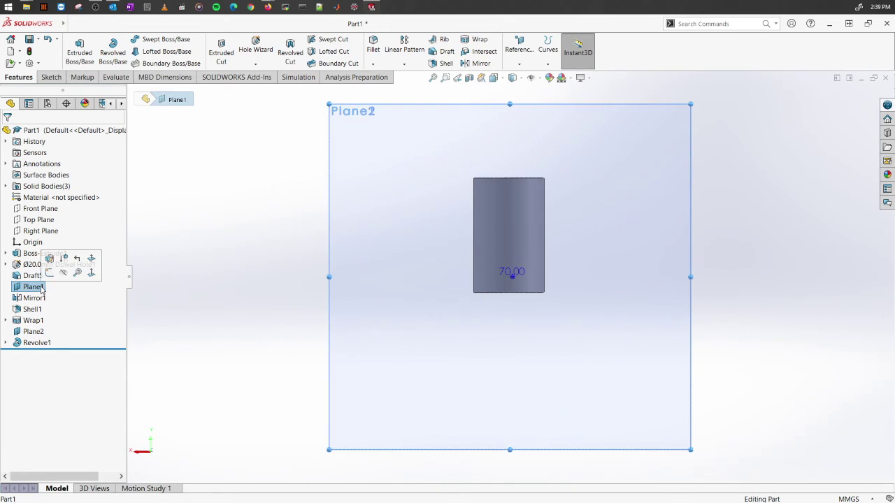
pyautogui.click(49, 273)
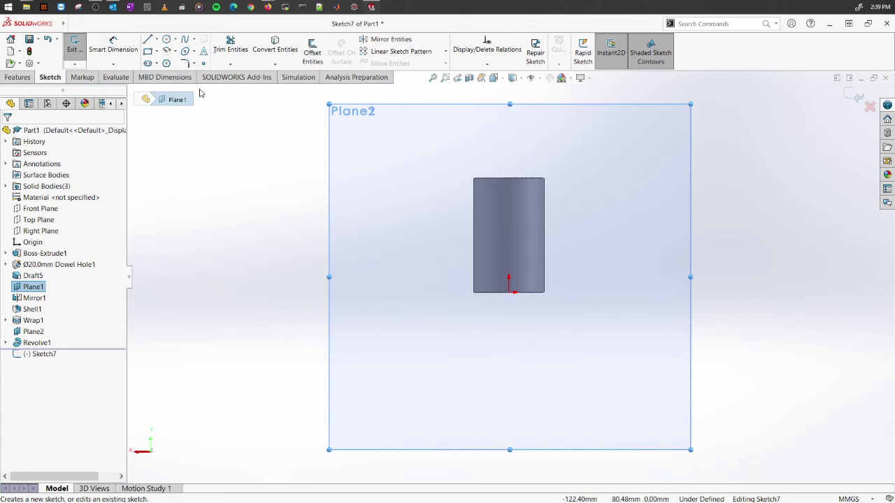
pyautogui.click(148, 40)
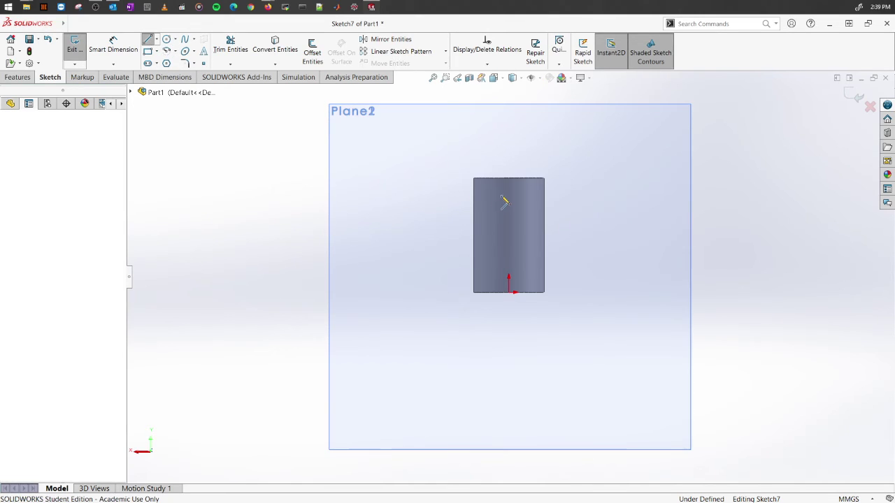
pyautogui.click(484, 223)
pyautogui.click(508, 190)
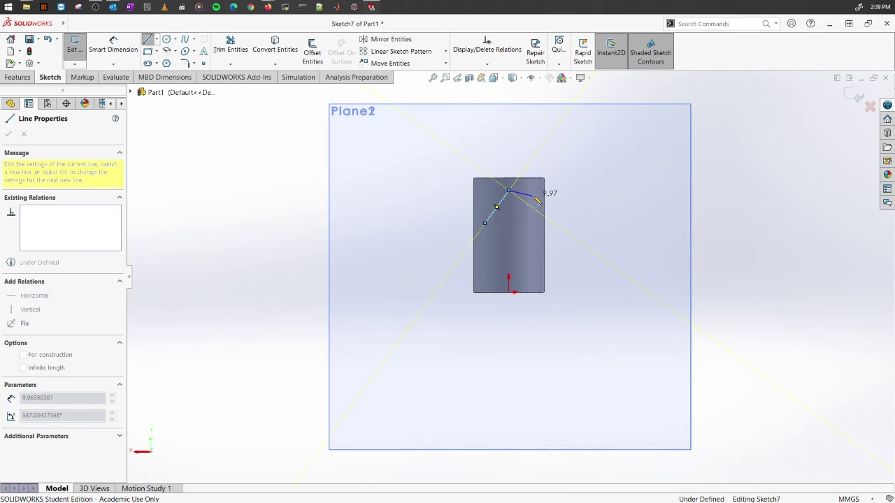
pyautogui.click(534, 196)
pyautogui.click(505, 206)
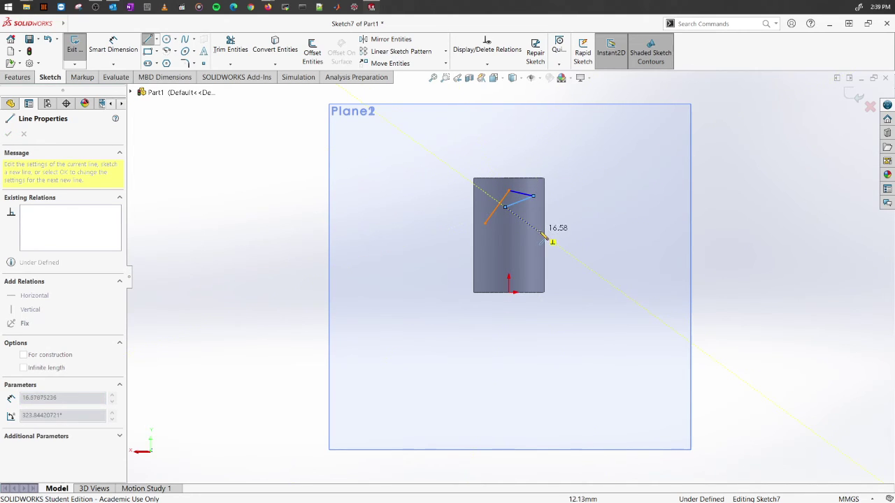
pyautogui.click(538, 227)
pyautogui.click(533, 260)
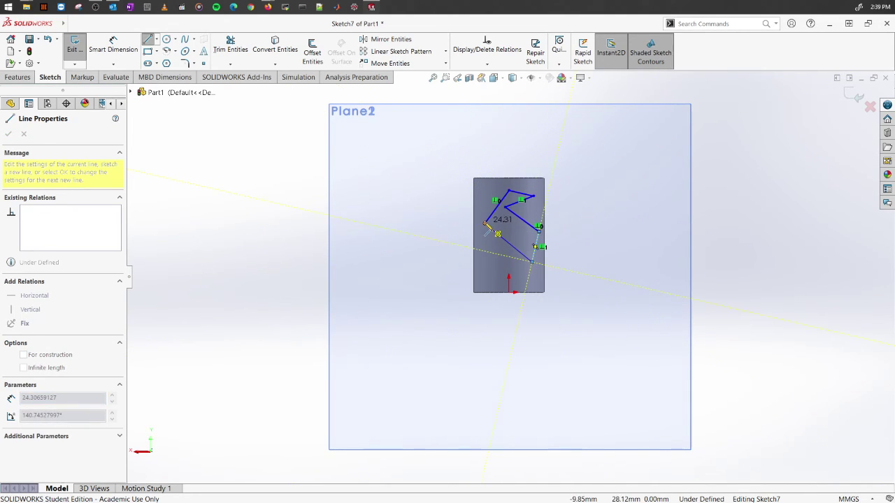
pyautogui.click(485, 223)
pyautogui.rightClick(260, 204)
pyautogui.click(269, 205)
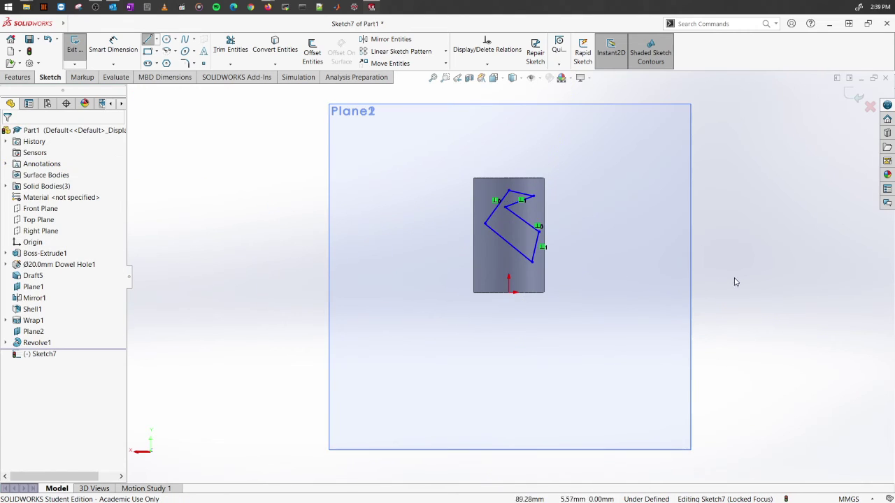
pyautogui.click(853, 96)
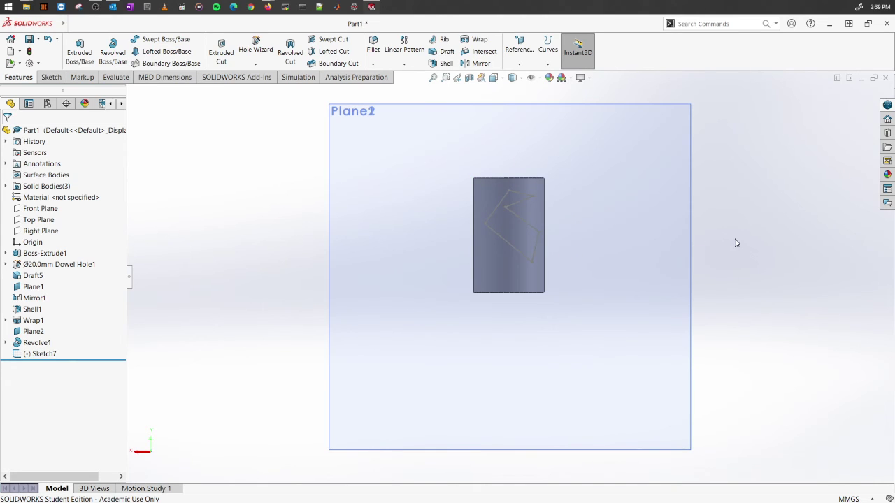
# Step: Wrap Sketch7 onto the cylinder's curved face at 2.00mm, creating Wrap2
pyautogui.moveTo(735, 242); pyautogui.dragTo(610, 276, button='middle')
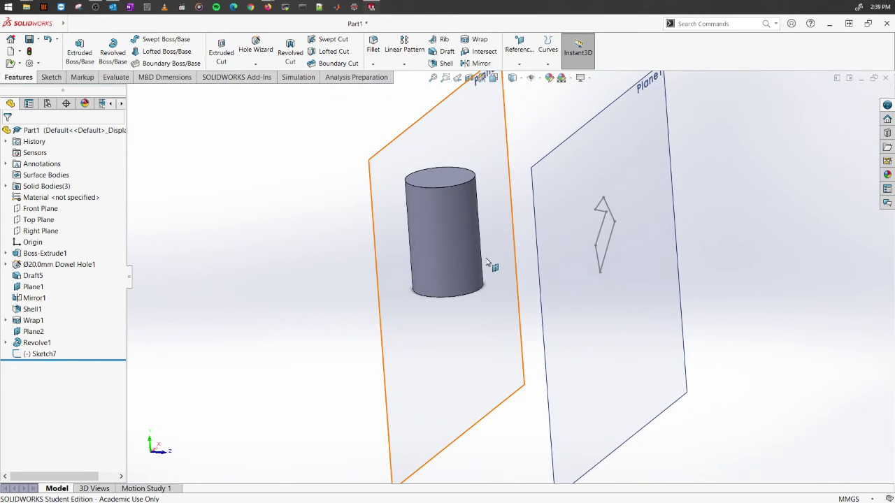
pyautogui.moveTo(490, 265); pyautogui.dragTo(579, 260, button='middle')
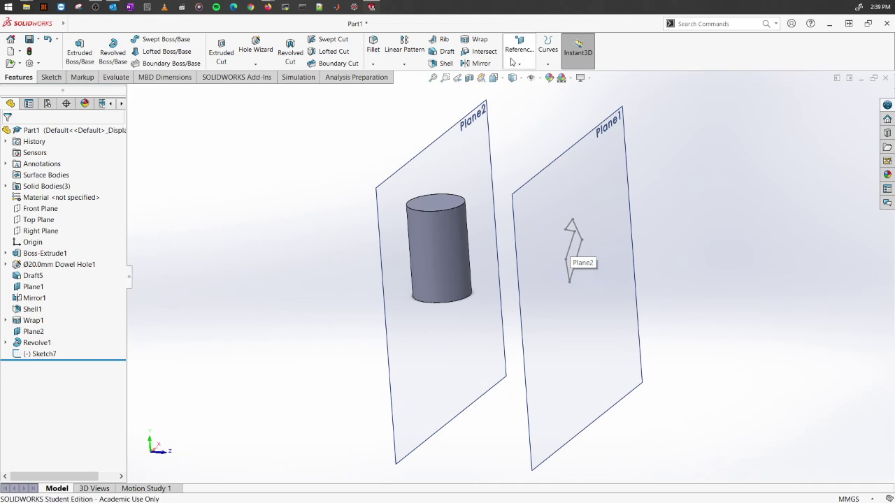
pyautogui.click(479, 40)
pyautogui.click(571, 241)
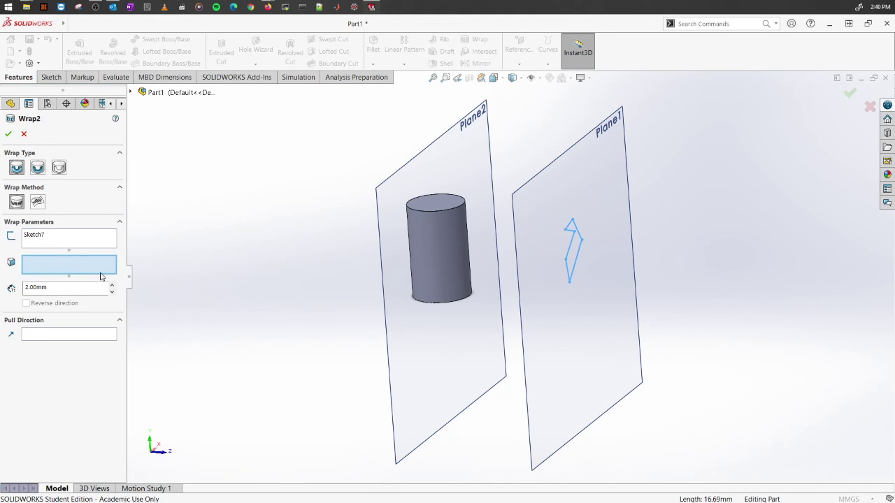
pyautogui.click(452, 247)
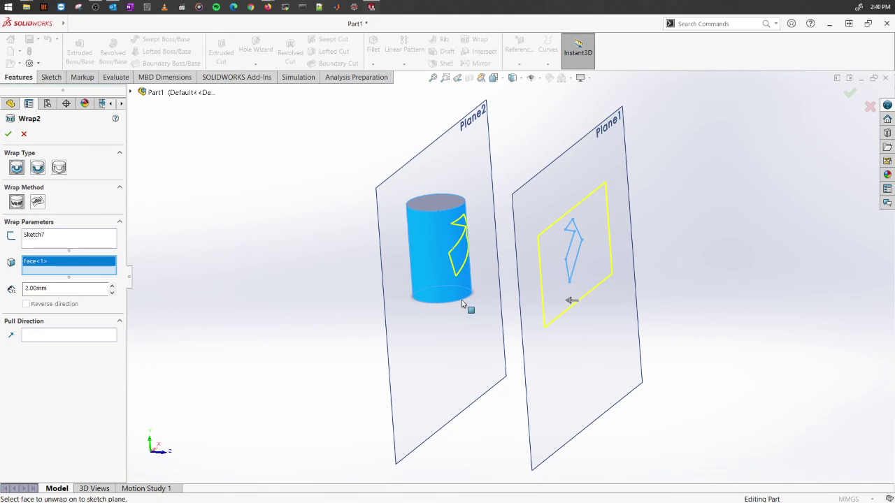
pyautogui.moveTo(468, 276); pyautogui.dragTo(472, 466, button='middle')
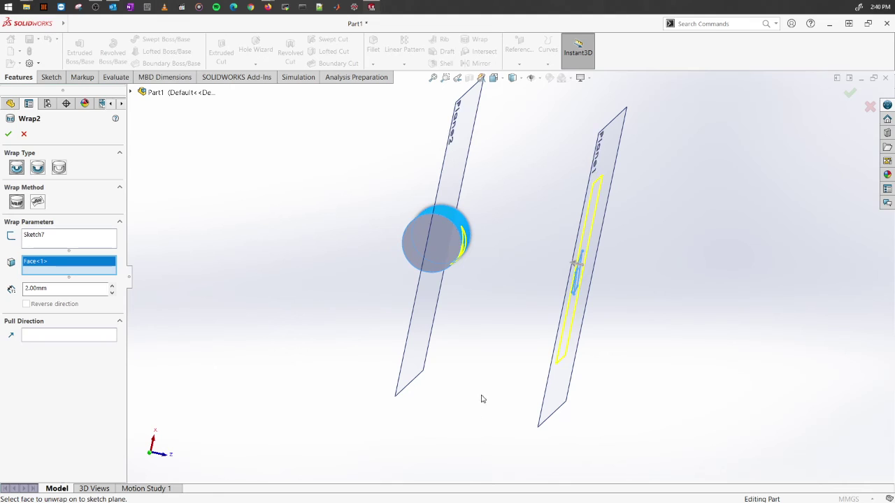
pyautogui.moveTo(481, 399); pyautogui.dragTo(225, 213, button='middle')
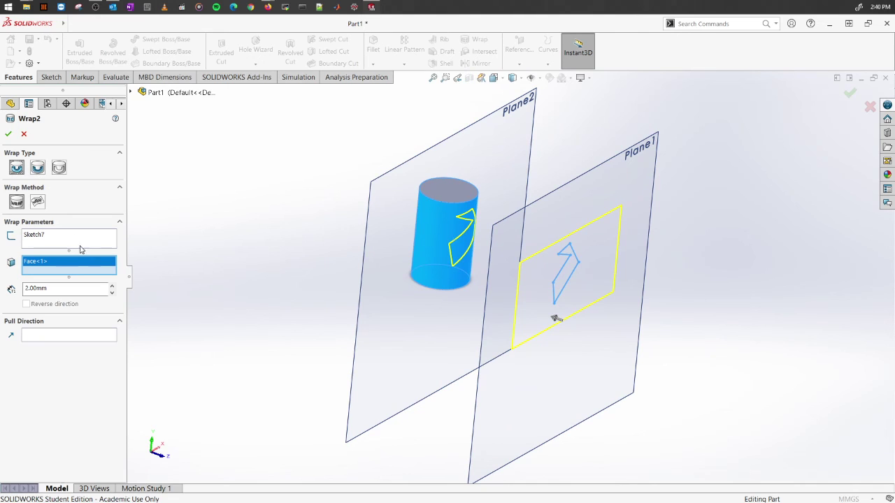
pyautogui.click(7, 134)
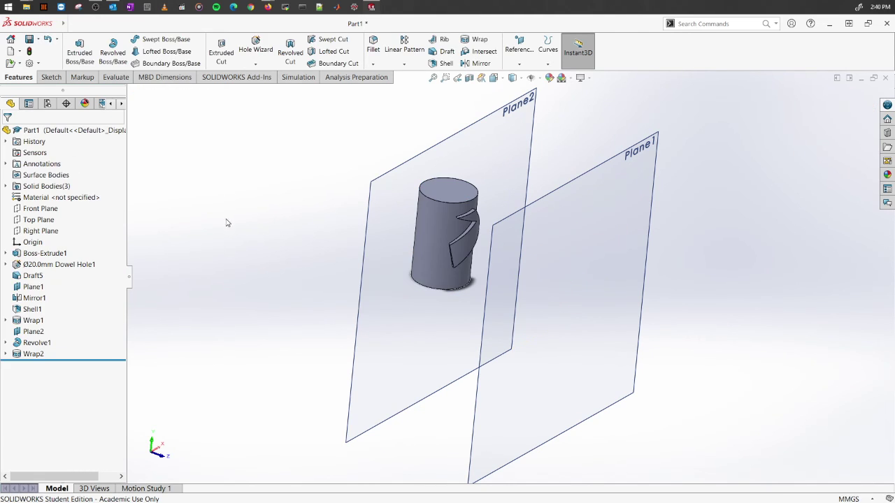
# Step: Edit Wrap2 to use the Deboss wrap type
pyautogui.moveTo(340, 230); pyautogui.dragTo(434, 325, button='middle')
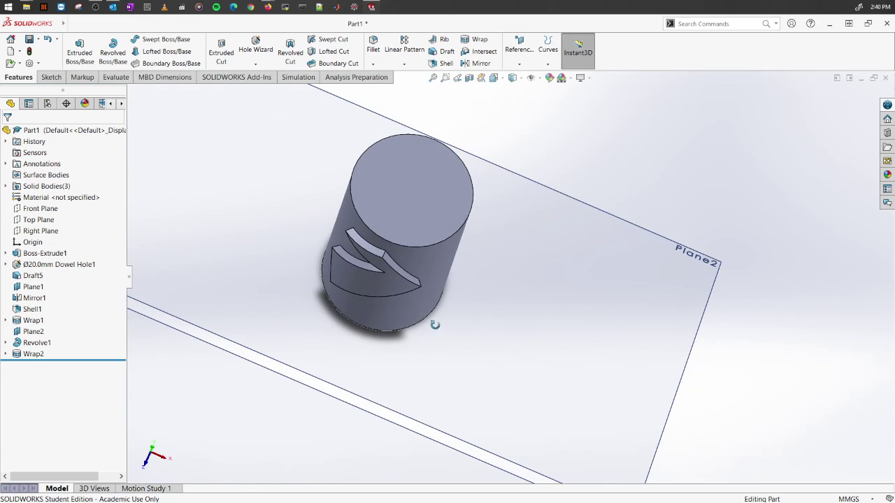
pyautogui.rightClick(35, 353)
pyautogui.click(46, 271)
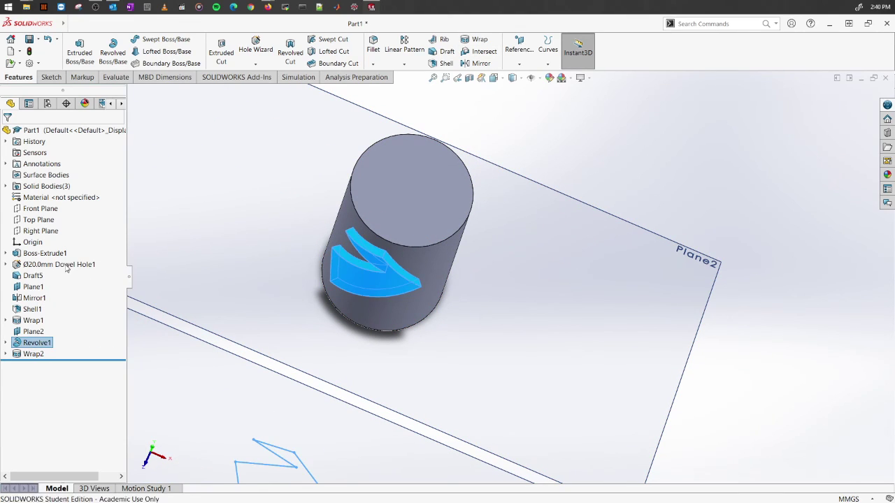
pyautogui.click(37, 168)
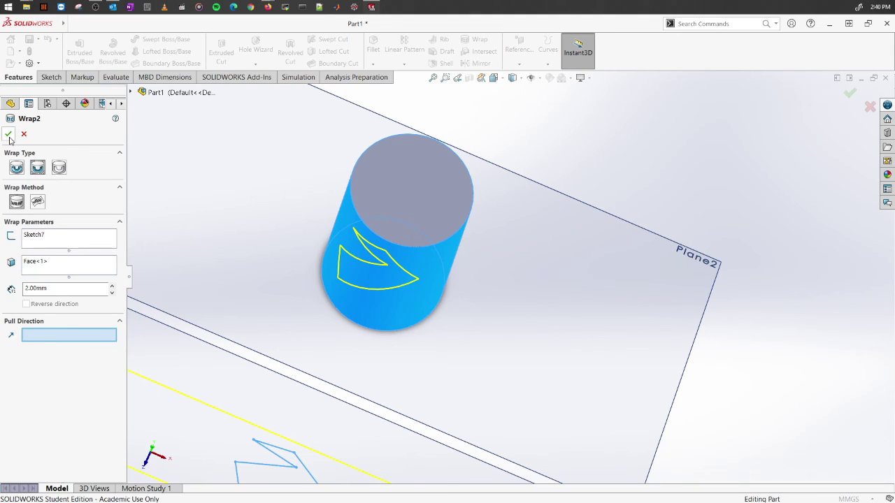
pyautogui.press('Return')
# Step: Zoom to fit and orbit the model to inspect the wrapped zigzag
pyautogui.moveTo(369, 371); pyautogui.dragTo(373, 253, button='middle')
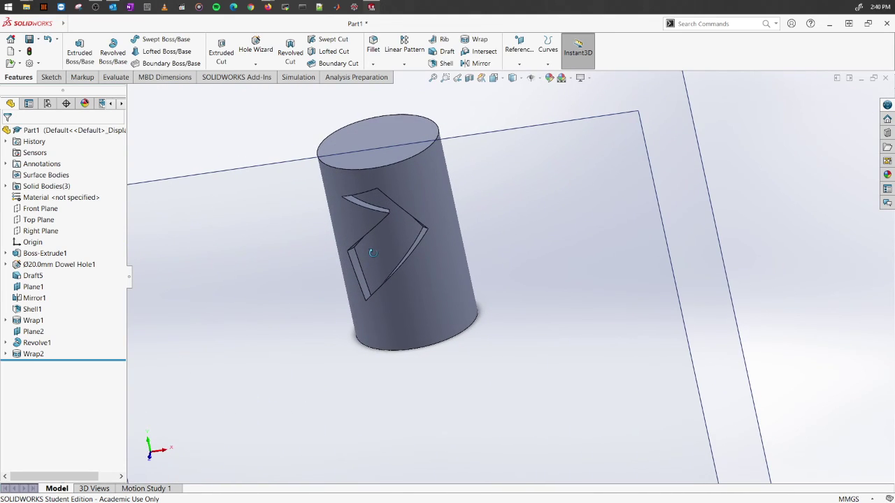
pyautogui.press('f')
pyautogui.moveTo(409, 387); pyautogui.dragTo(565, 314, button='middle')
pyautogui.scroll(-3, 529, 222)
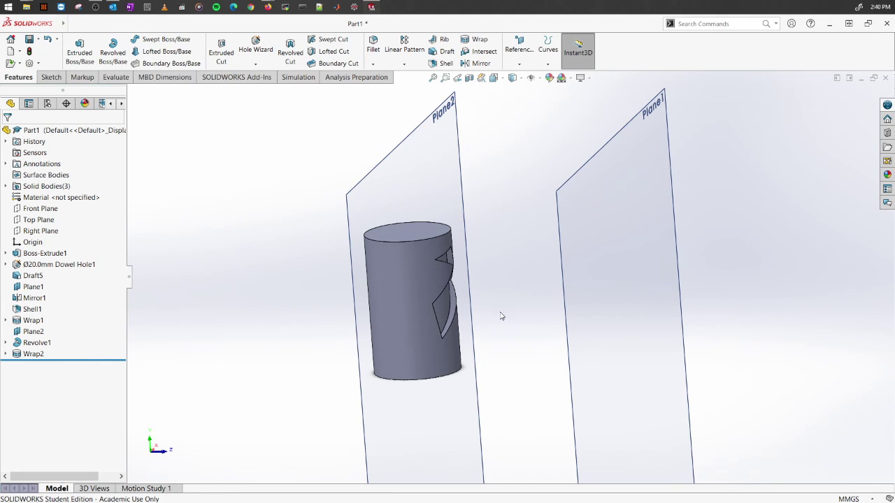
pyautogui.moveTo(500, 315); pyautogui.dragTo(463, 375, button='middle')
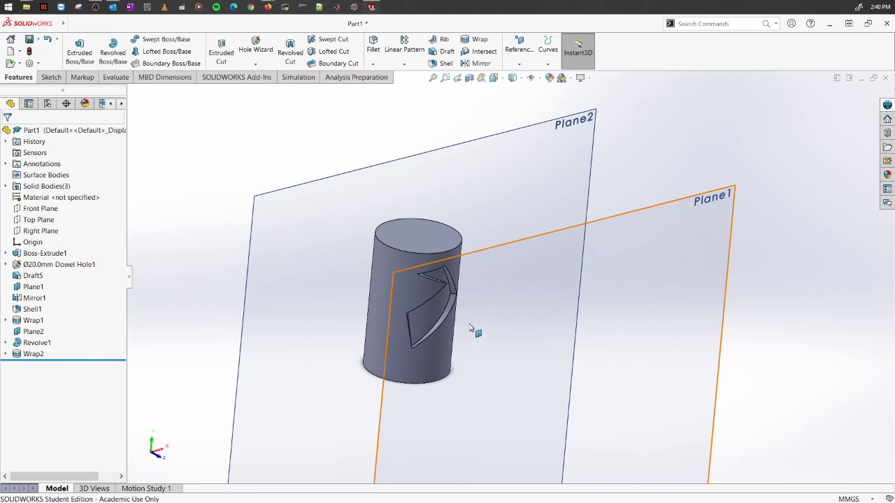